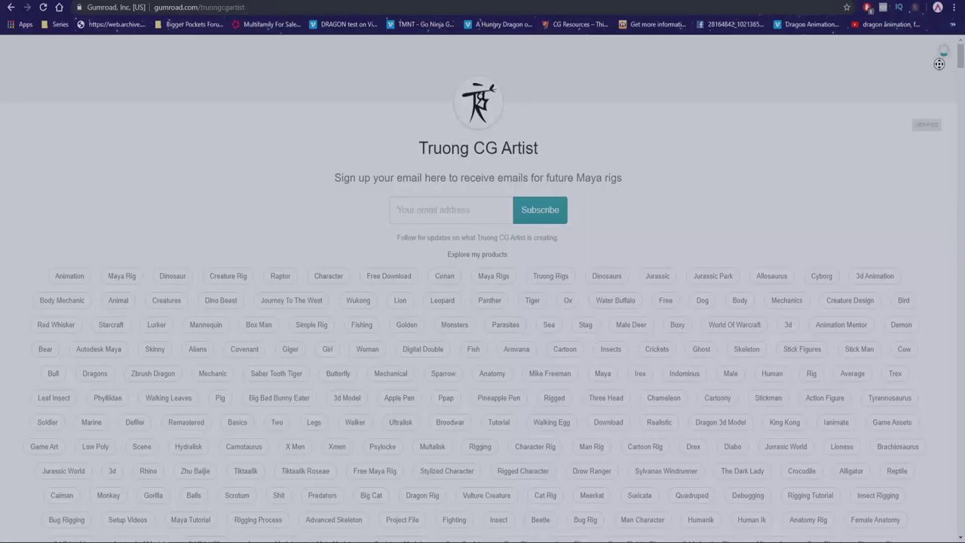
- Autoscroll down Truong CG Artist's Gumroad page to the grid of Maya rigs and tutorial bundles
middle_click(942, 59)
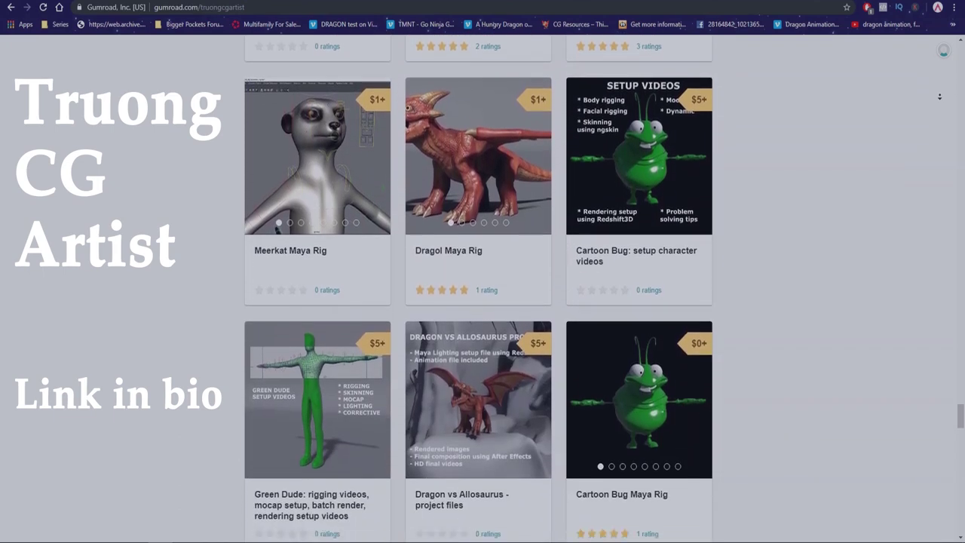
- Open the Isaac rig's TurboSquid page and step through its gallery images
scroll(478, 287, "down", 1)
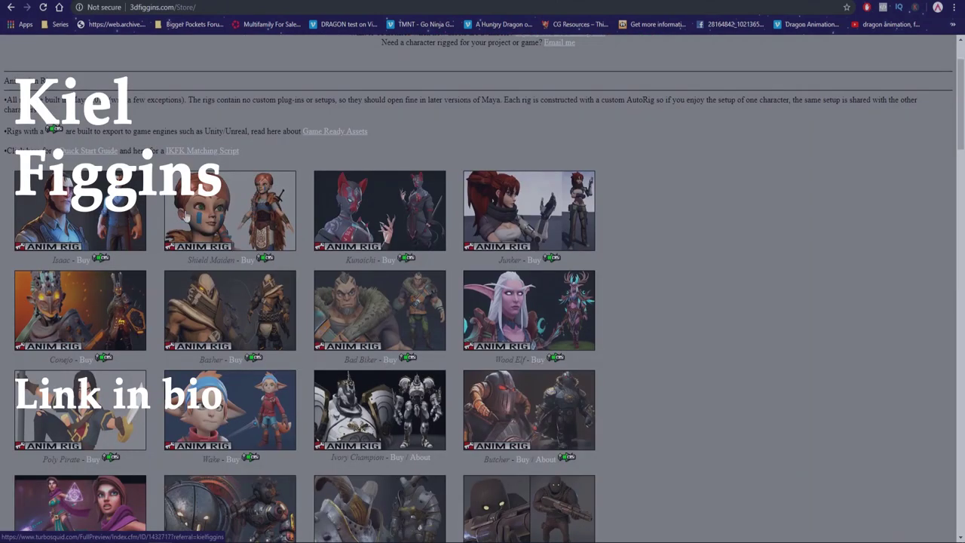
left_click(80, 210)
double_click(745, 281)
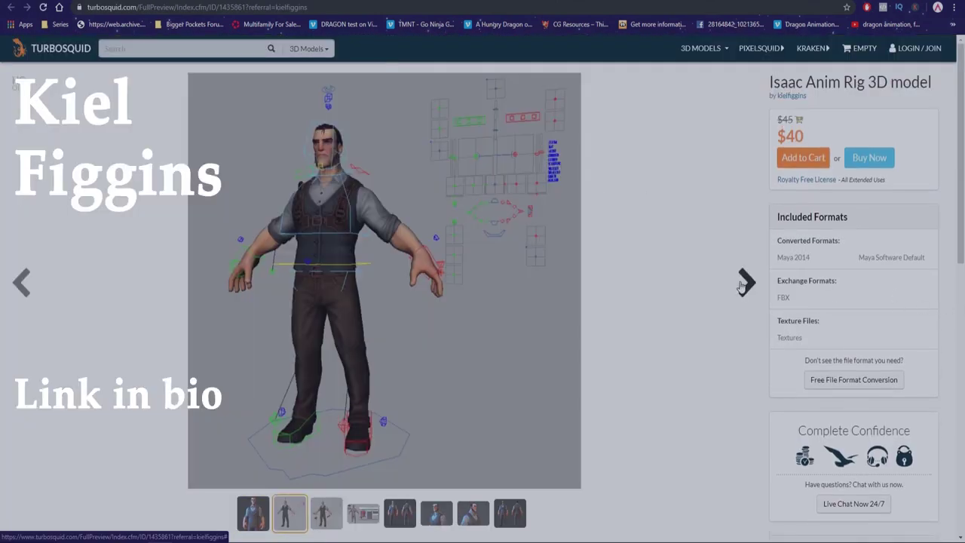
left_click(746, 282)
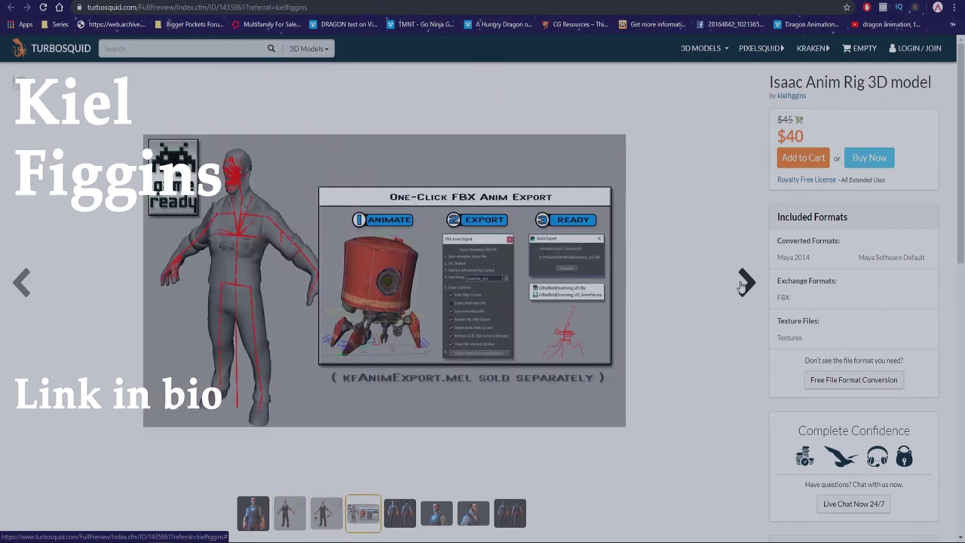
double_click(745, 282)
left_click(745, 282)
left_click(746, 282)
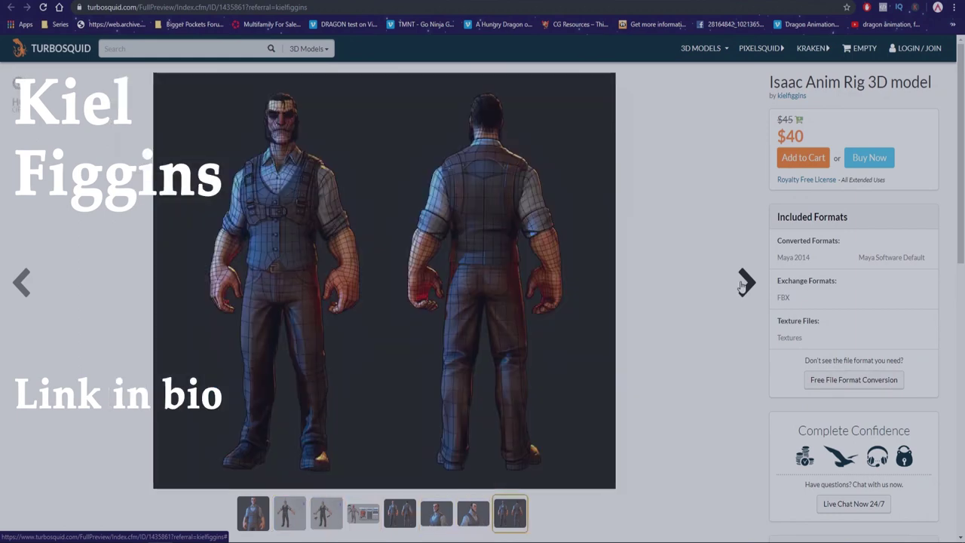
left_click(746, 282)
- Browse the Kunoichi rig's gallery through to its sculpt and colour render
left_click(747, 281)
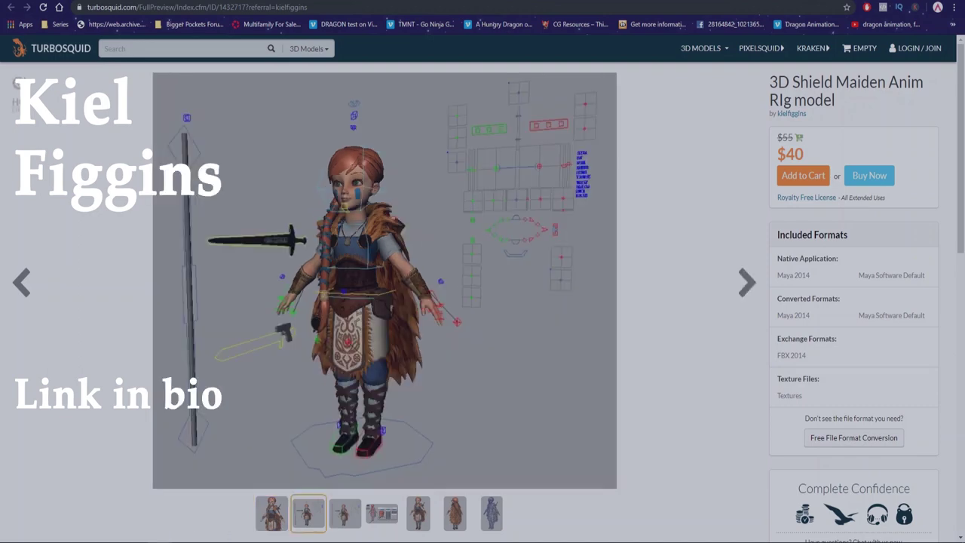
left_click(747, 281)
left_click(746, 284)
left_click(746, 284)
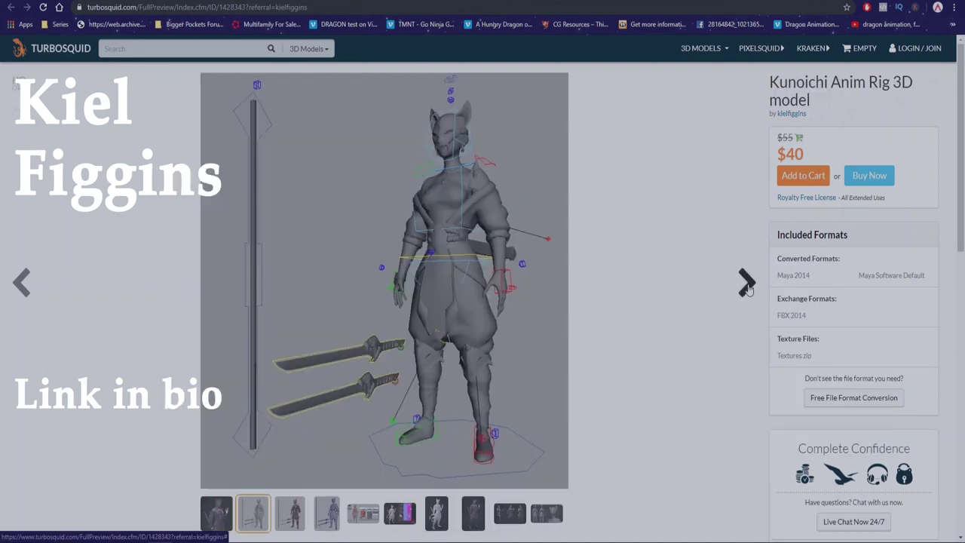
left_click(746, 284)
left_click(747, 284)
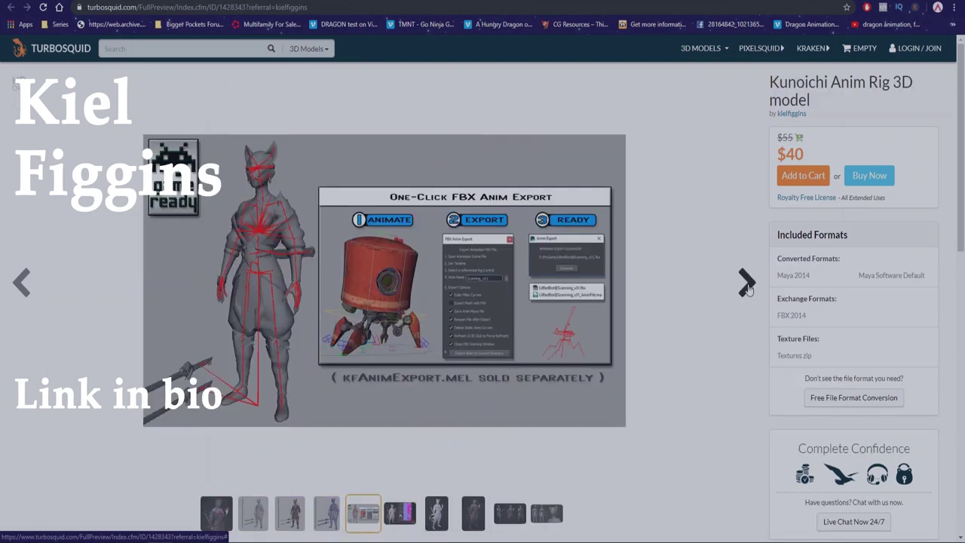
left_click(747, 284)
left_click(746, 284)
left_click(747, 283)
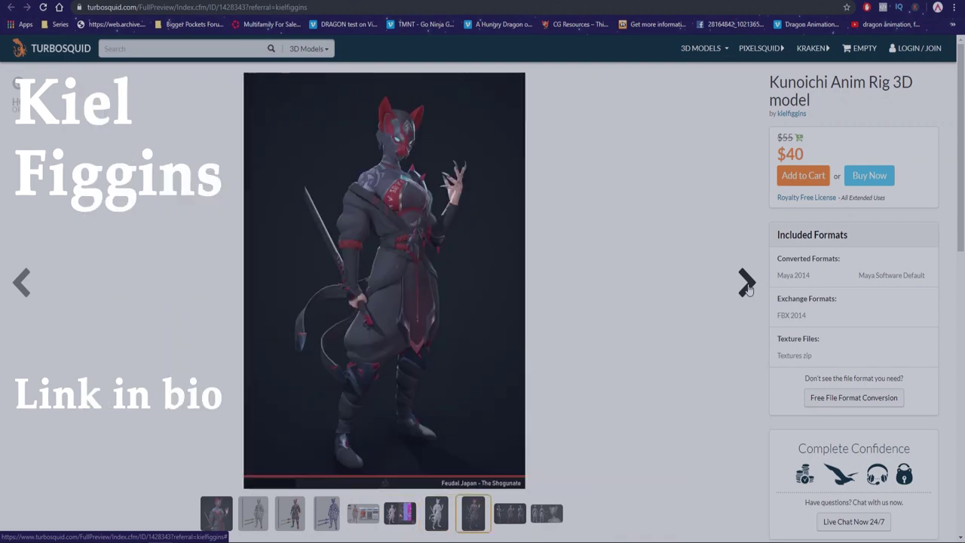
left_click(747, 283)
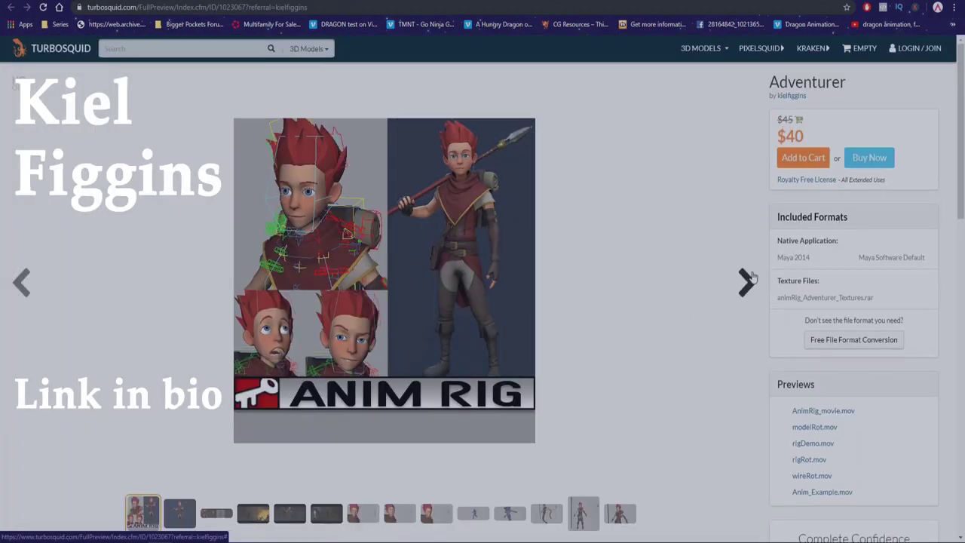
- Step through the Adventurer rig's images, texture sheets and preview clips
left_click(749, 281)
left_click(750, 281)
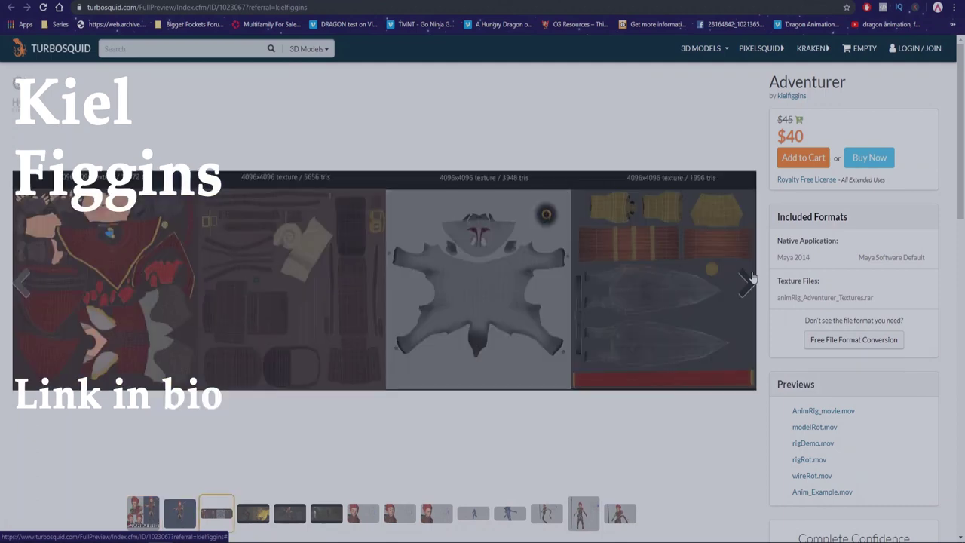
left_click(752, 279)
left_click(752, 279)
left_click(752, 279)
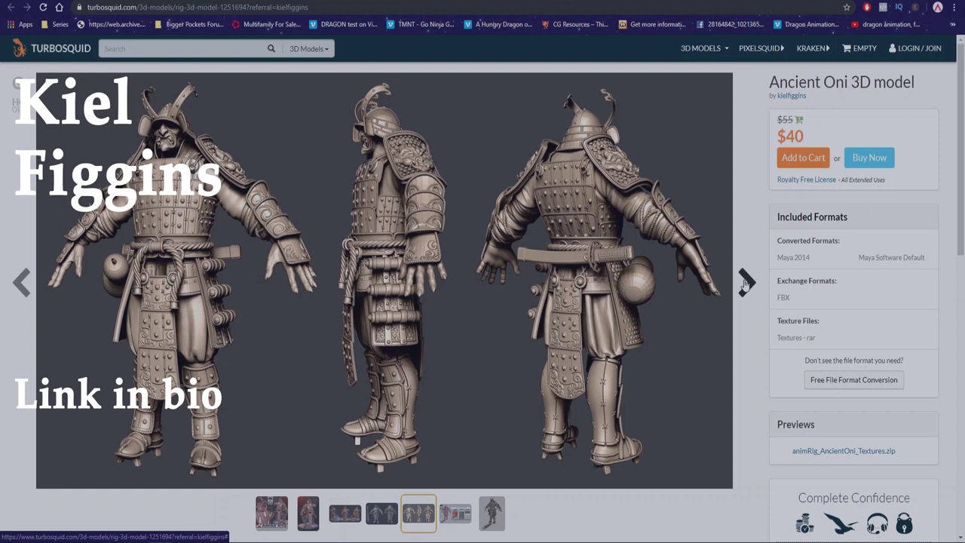
- Cycle through the Ancient Oni rig's gallery up to its wireframe image
left_click(745, 284)
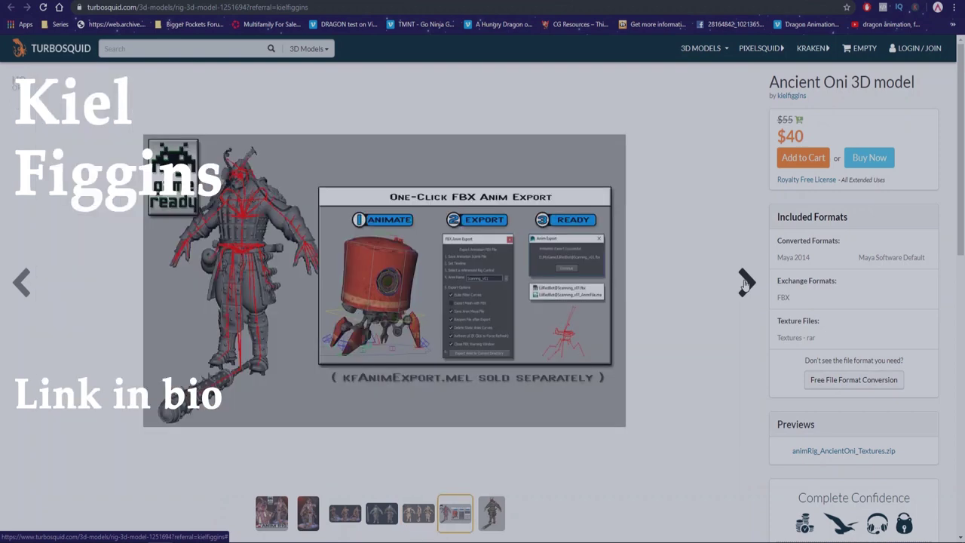
left_click(745, 284)
left_click(745, 284)
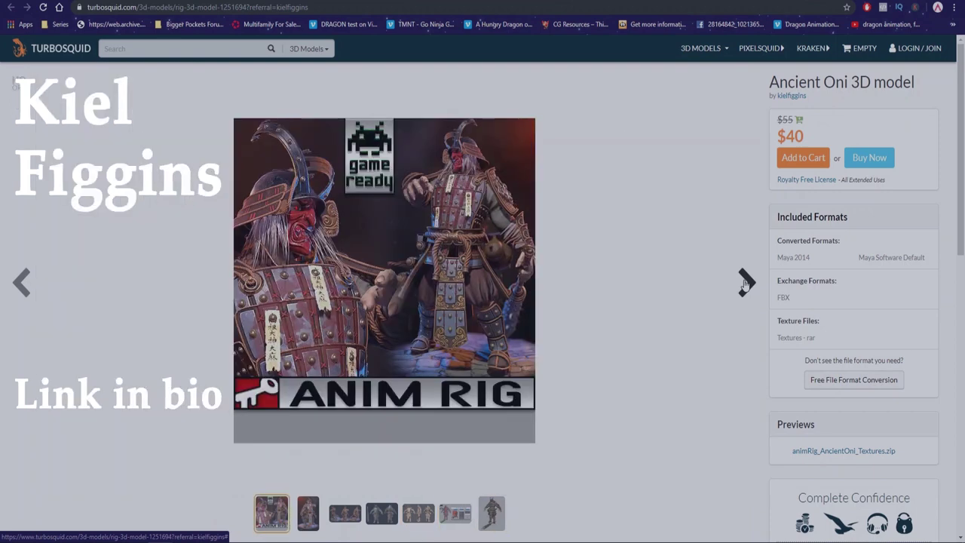
left_click(745, 283)
left_click(745, 284)
left_click(745, 284)
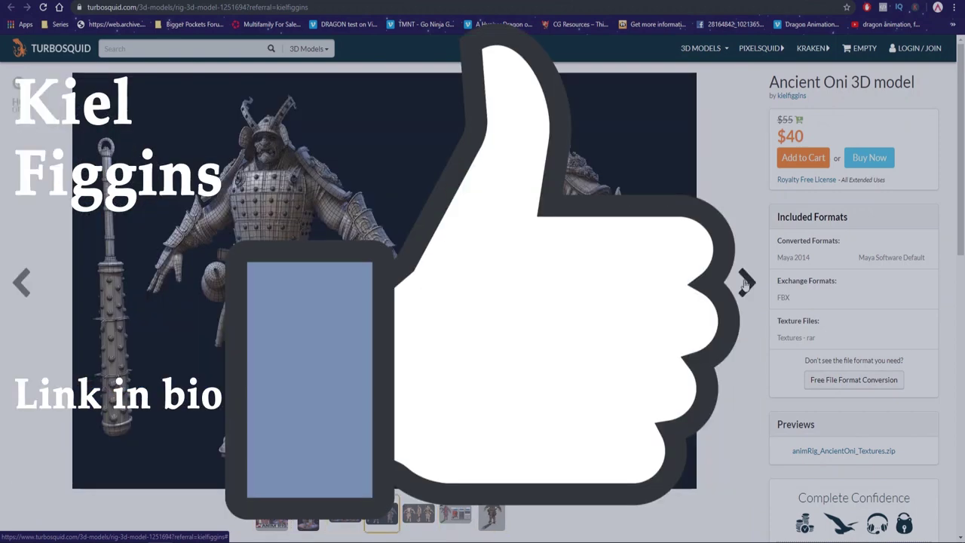
- Return to the 3dfiggins store and download two free rigs from Free Stuff
key("ctrl+w")
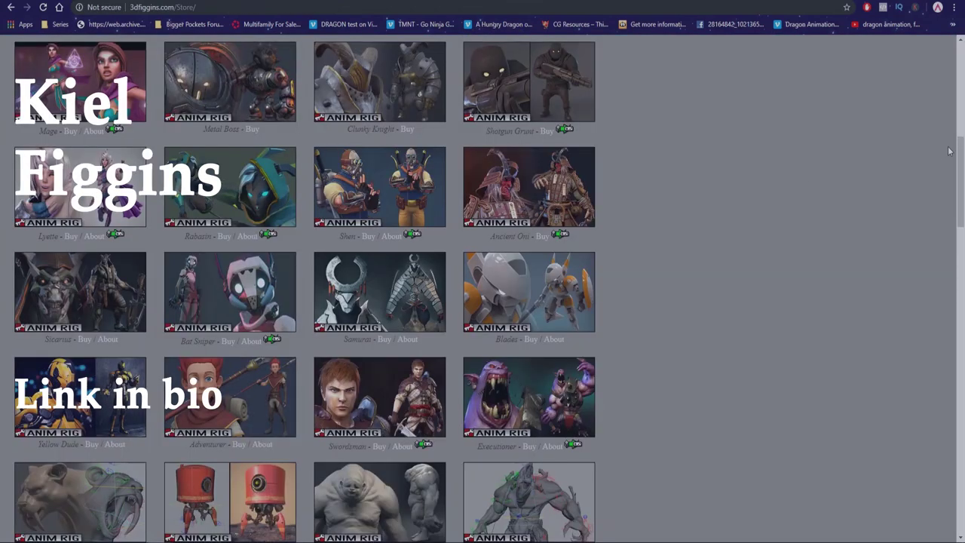
left_click_drag(962, 157, 962, 461)
left_click(83, 366)
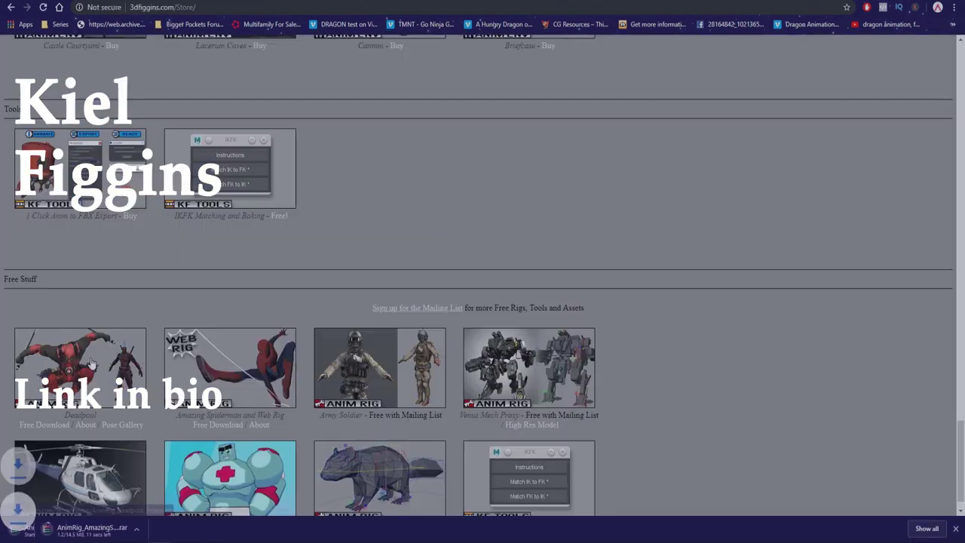
left_click(23, 475)
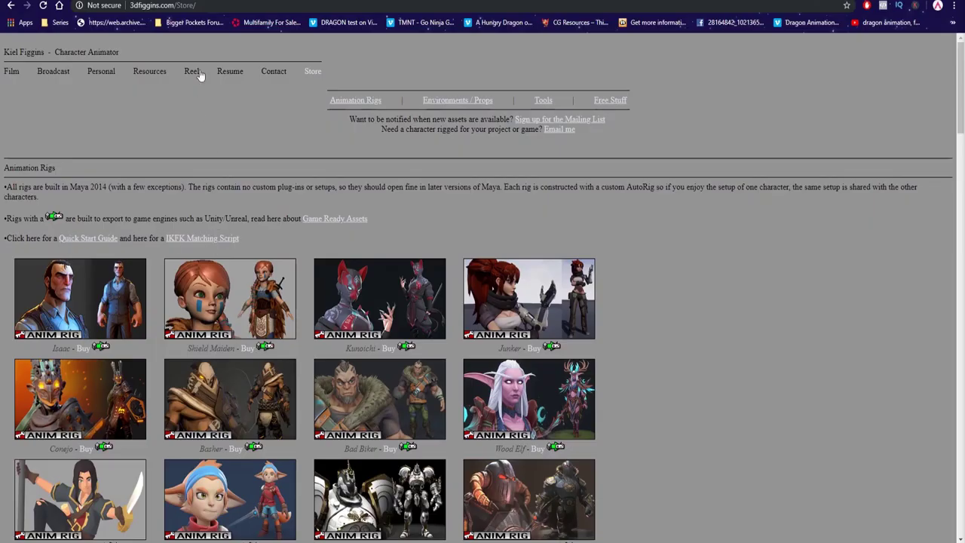
- Skim the Quick Start and Game Ready guides, then go back to the store page
left_click_drag(278, 235, 2, 215)
left_click(287, 228)
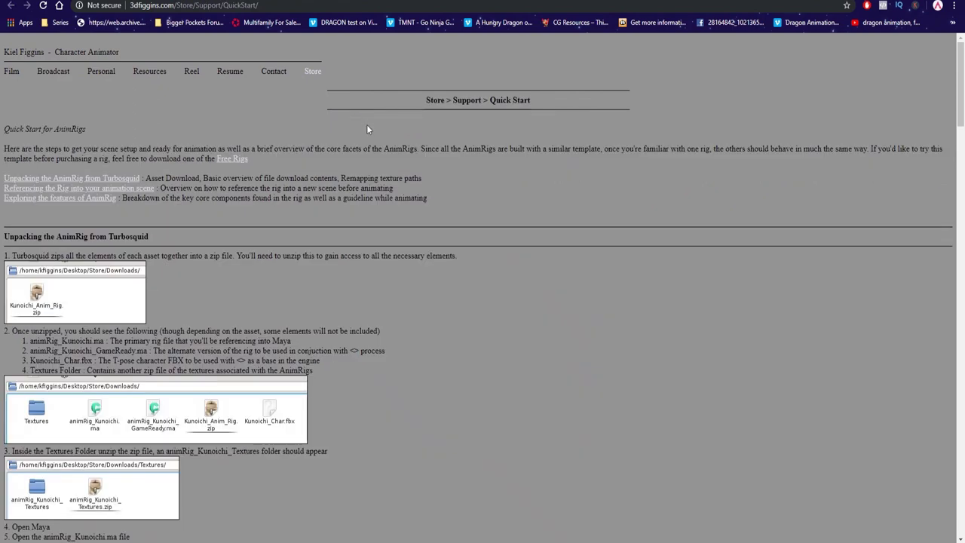
scroll(365, 123, "down", 10)
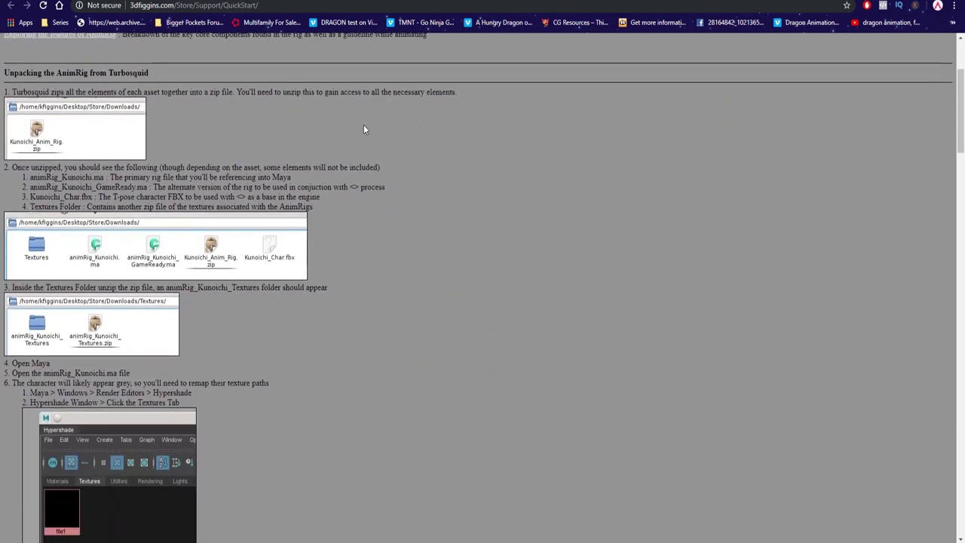
scroll(358, 118, "down", 5)
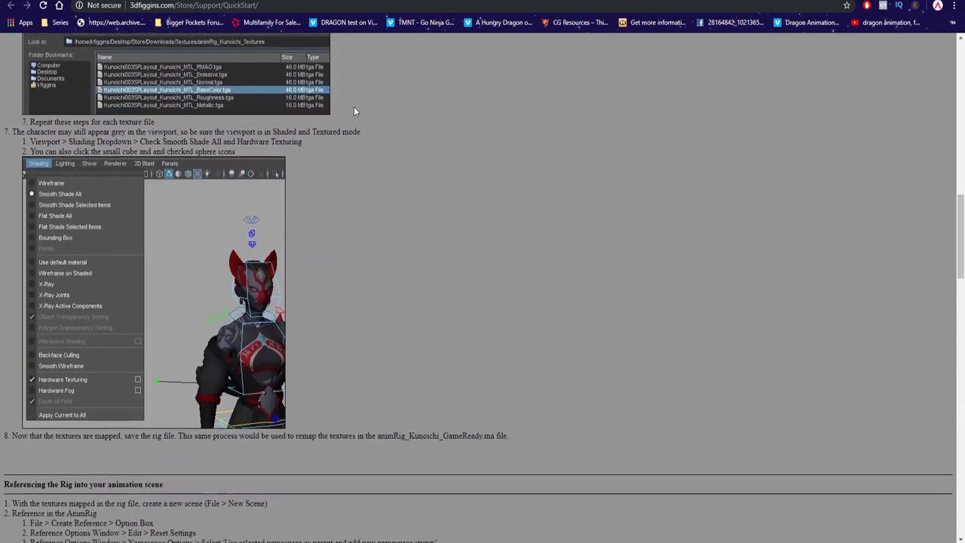
scroll(352, 107, "down", 5)
scroll(347, 110, "down", 10)
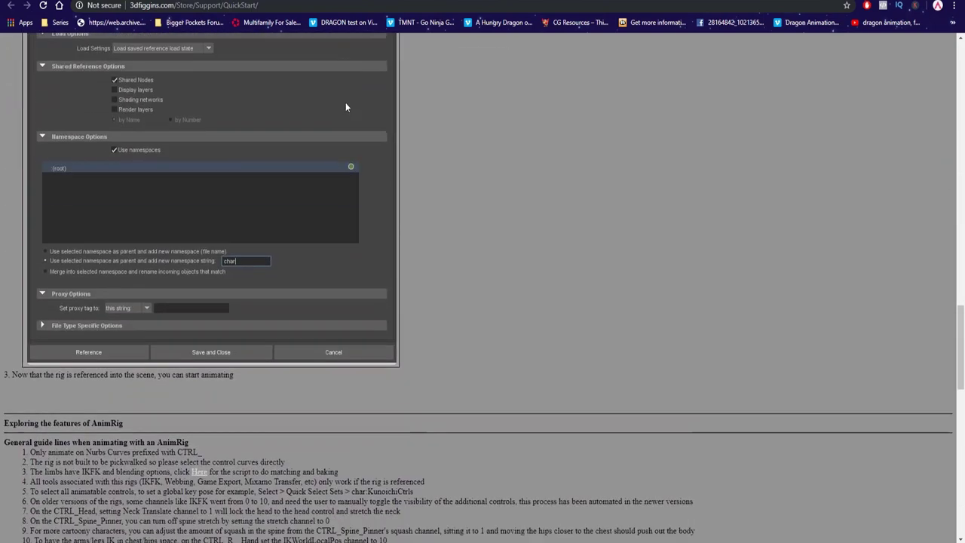
scroll(344, 106, "down", 5)
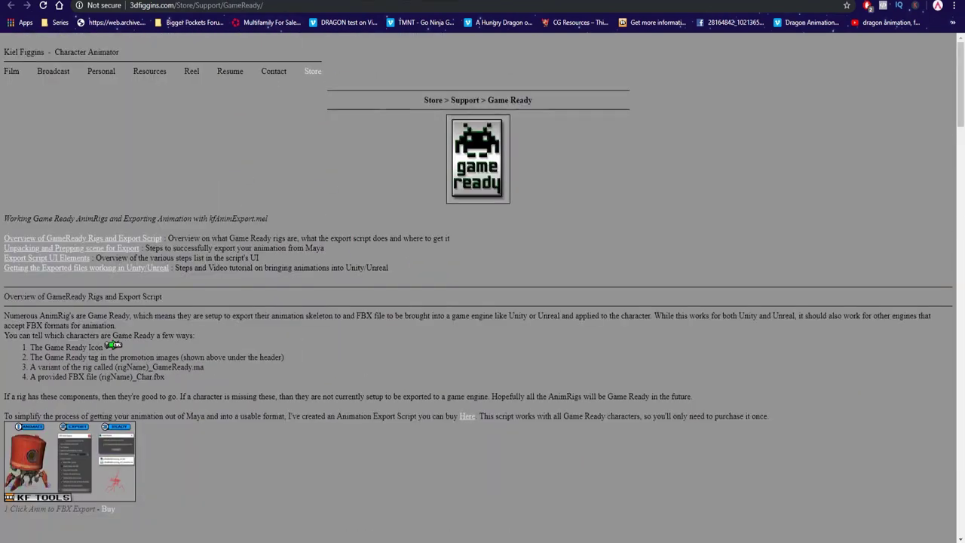
key("alt+Left")
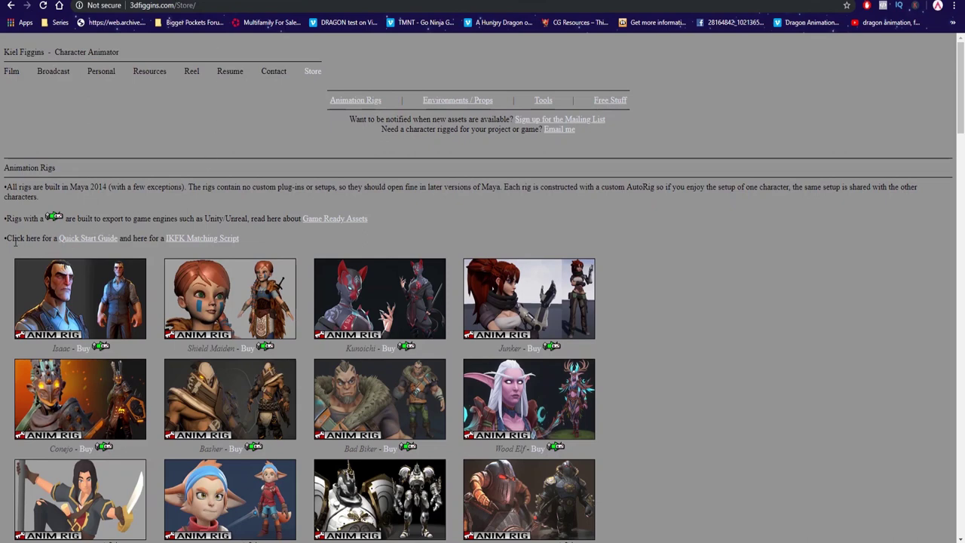
- Open the Adventurer's example picker image and study its colour-coded button layout
left_click(230, 298)
scroll(471, 287, "down", 10)
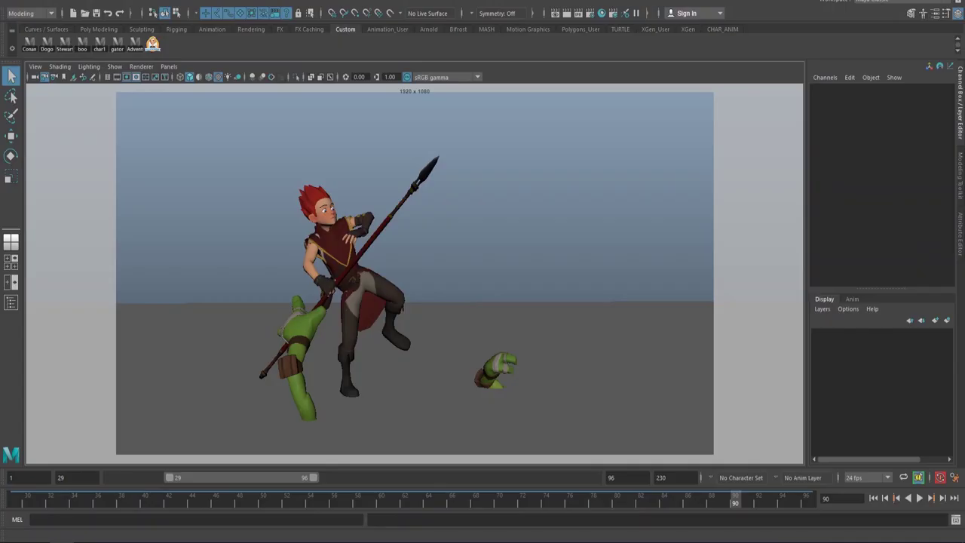
- Dock the AnimSchoolPicker window beside the viewport, showing the AdventurerBODY tab
left_click_drag(694, 43, 638, 16)
mouse_move(678, 173)
middle_mouse_down()
mouse_move(688, 162)
mouse_move(679, 169)
middle_mouse_up()
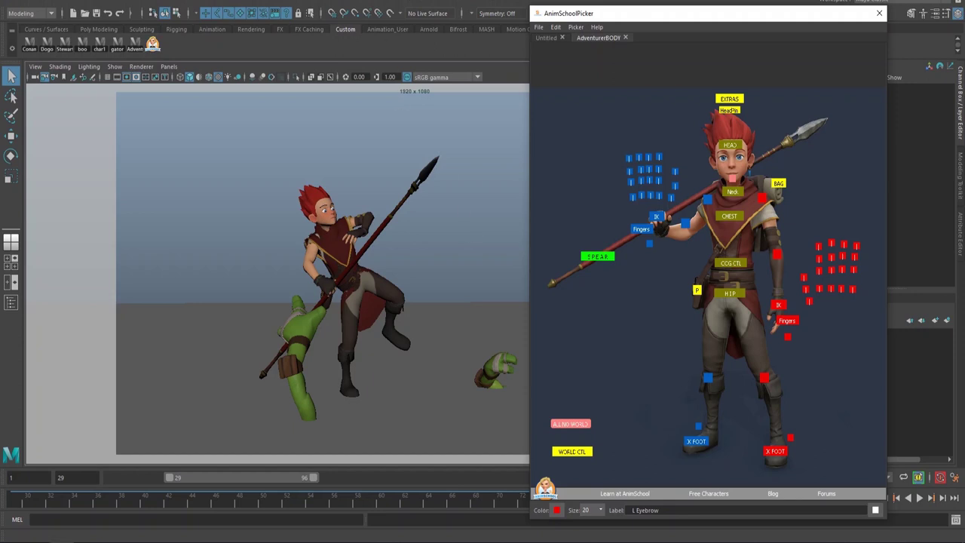
- Switch to a single perspective view and zoom in on the character's left hand
left_click(391, 201)
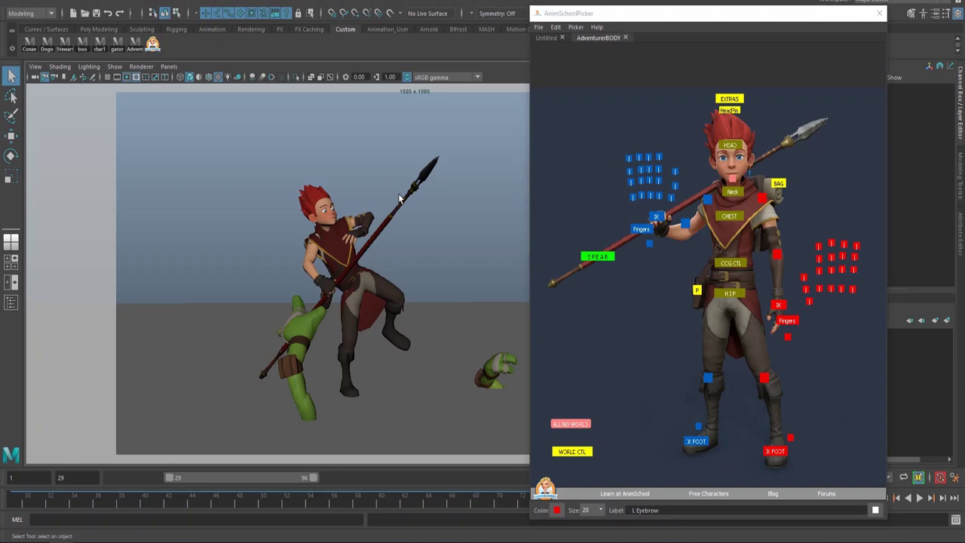
key("space")
key("space")
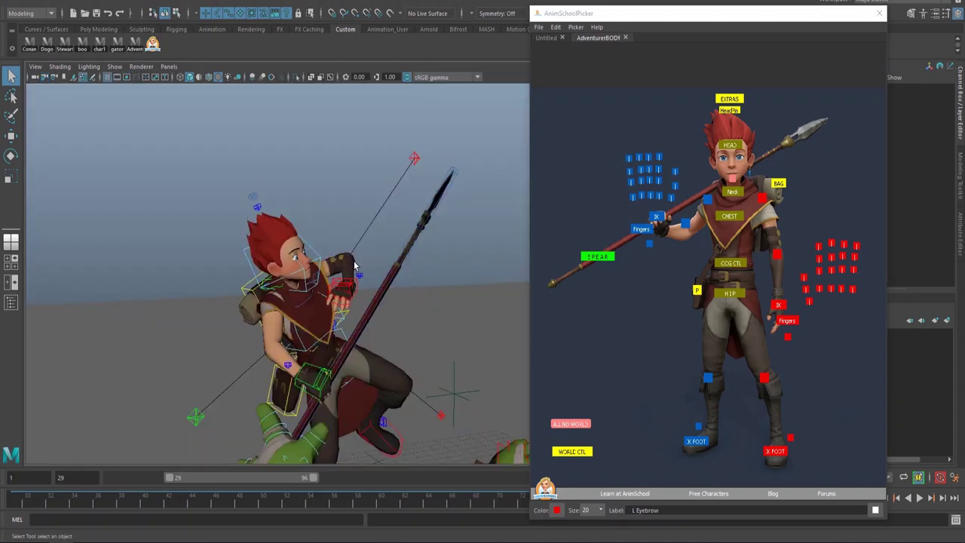
right_click_drag(355, 261, 377, 216, "alt")
left_click(361, 239)
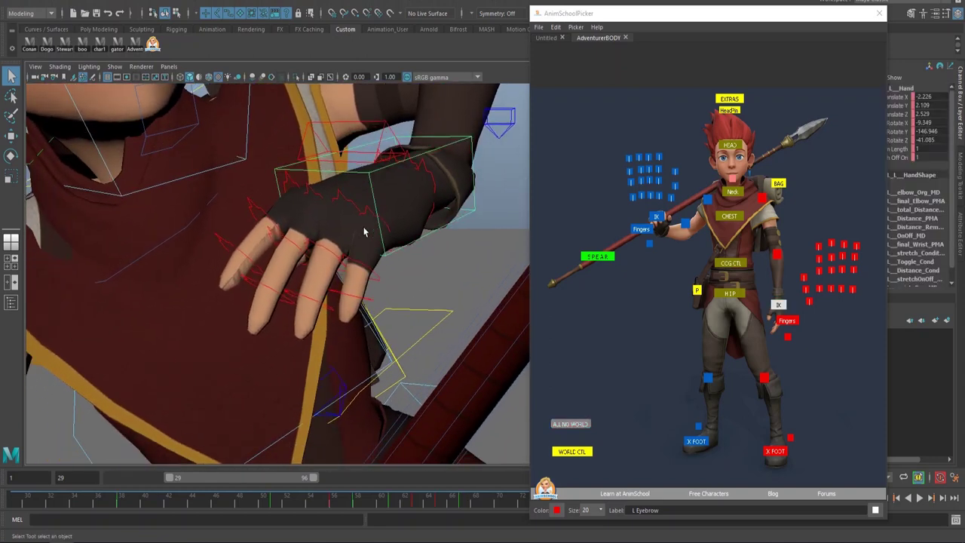
left_click(369, 216)
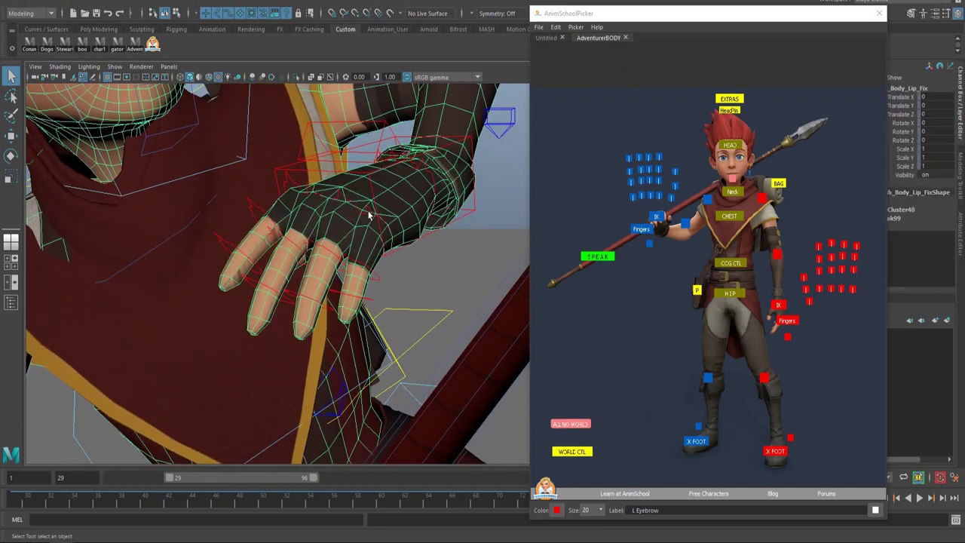
left_click(442, 280)
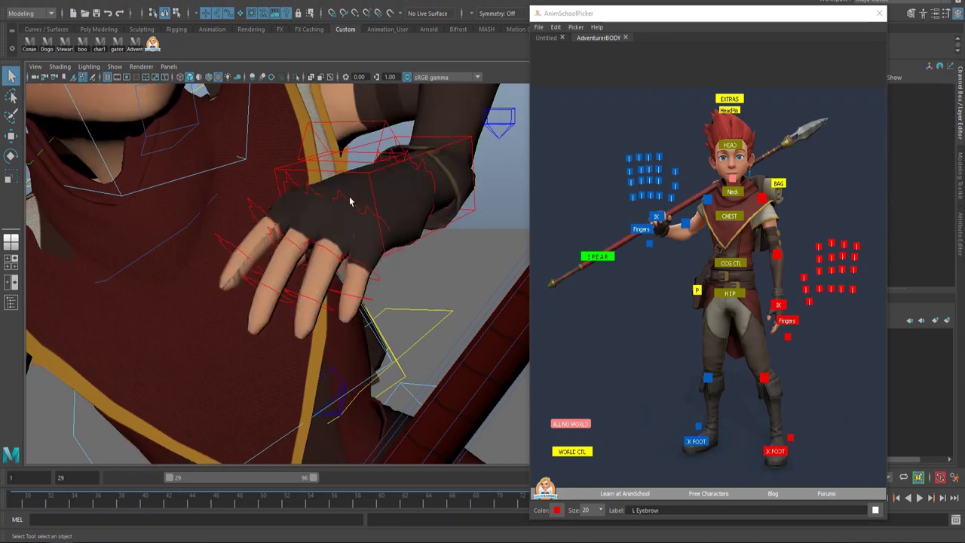
- Curl the left hand's ring and pinkie fingers
left_click(367, 211)
left_click(361, 264, "shift")
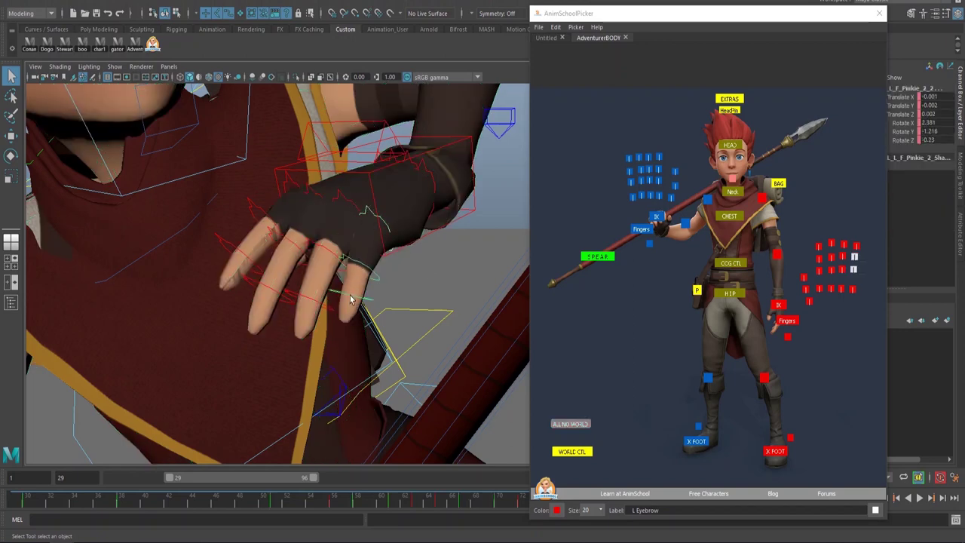
left_click(339, 259, "shift")
left_click(325, 250, "shift")
left_click(312, 296, "shift")
key("e")
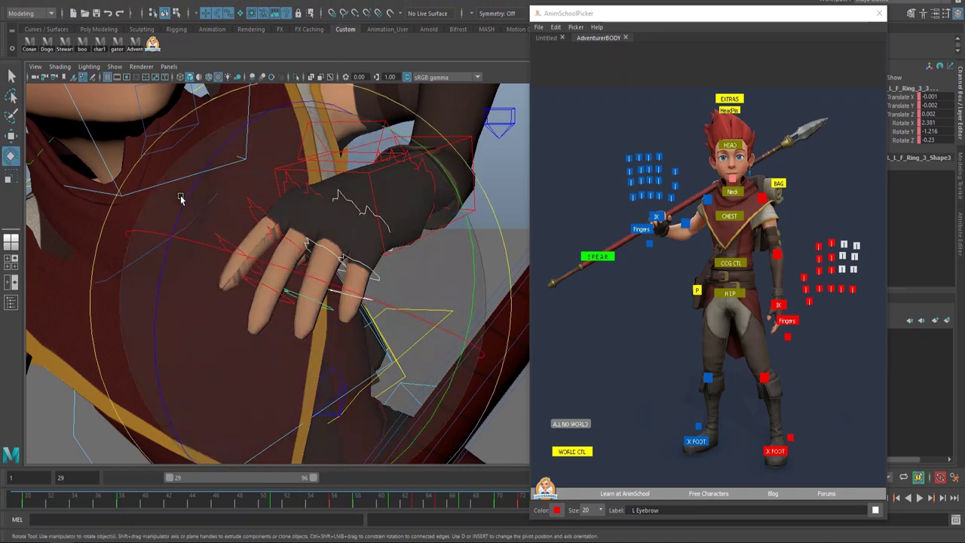
left_click_drag(178, 273, 188, 334)
key("q")
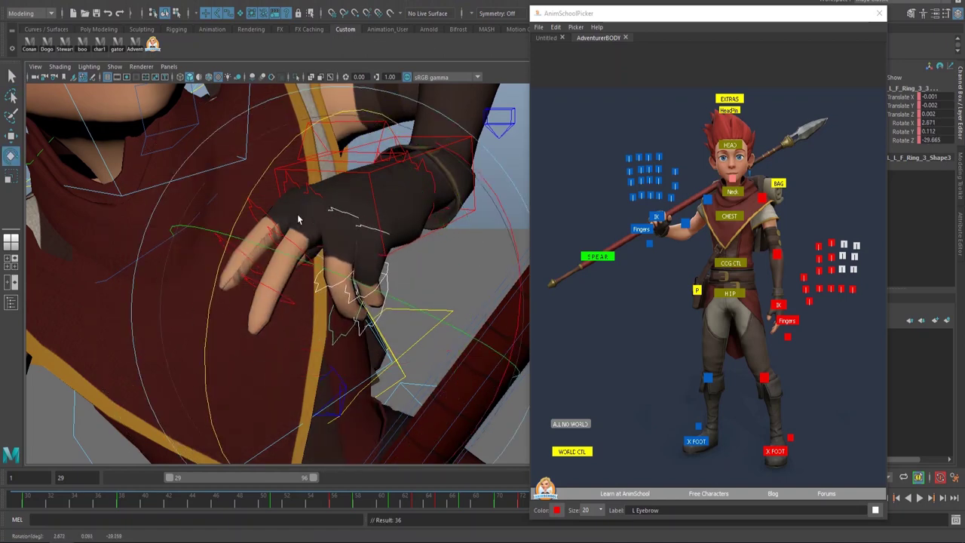
- Curl the left hand's middle and index fingers
left_click(318, 198)
key("e")
left_click_drag(257, 345, 263, 202)
key("q")
left_click(271, 226)
key("e")
left_click_drag(216, 301, 226, 226)
scroll(269, 197, "down", 3)
key("q")
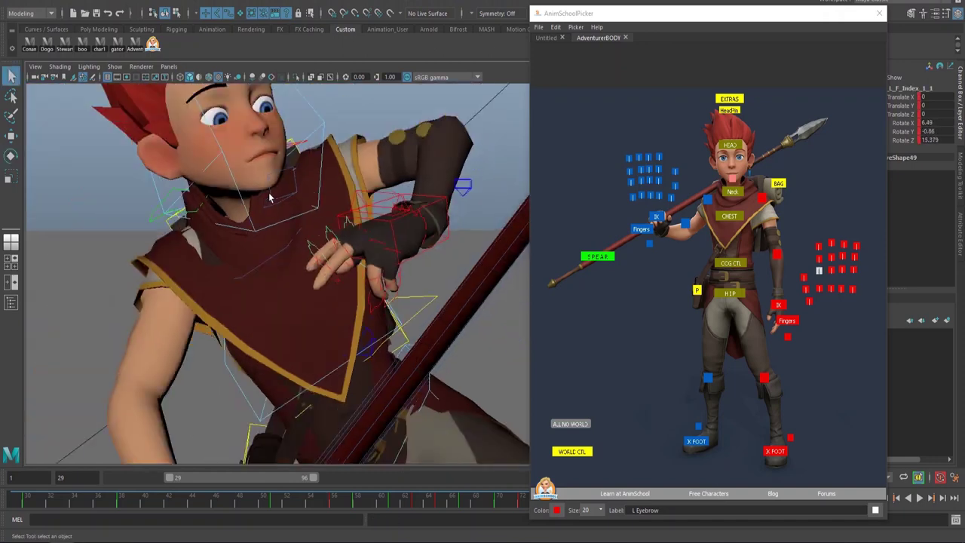
scroll(269, 198, "up", 3)
- Reposition and rotate the left hand control
left_click(353, 242)
key("w")
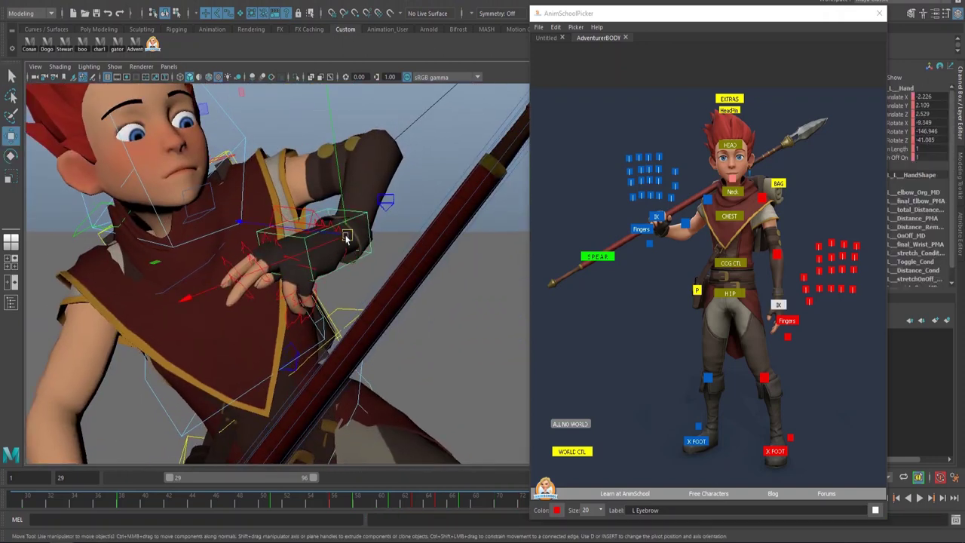
key("e")
middle_click_drag(355, 240, 354, 287, "alt")
left_click_drag(354, 287, 380, 380)
middle_click_drag(379, 379, 381, 353, "alt")
right_click_drag(381, 352, 348, 352, "alt")
- Orbit around the character's torso and face, selecting the neck control
left_click_drag(302, 332, 316, 280, "alt")
mouse_move(317, 280)
right_mouse_down("alt")
mouse_move(322, 255)
mouse_move(308, 264)
right_mouse_up("alt")
left_click(308, 264)
left_click_drag(308, 264, 340, 290, "alt")
key("q")
- Move and rotate the left foot control, then select the knee pole
left_click(340, 290)
key("w")
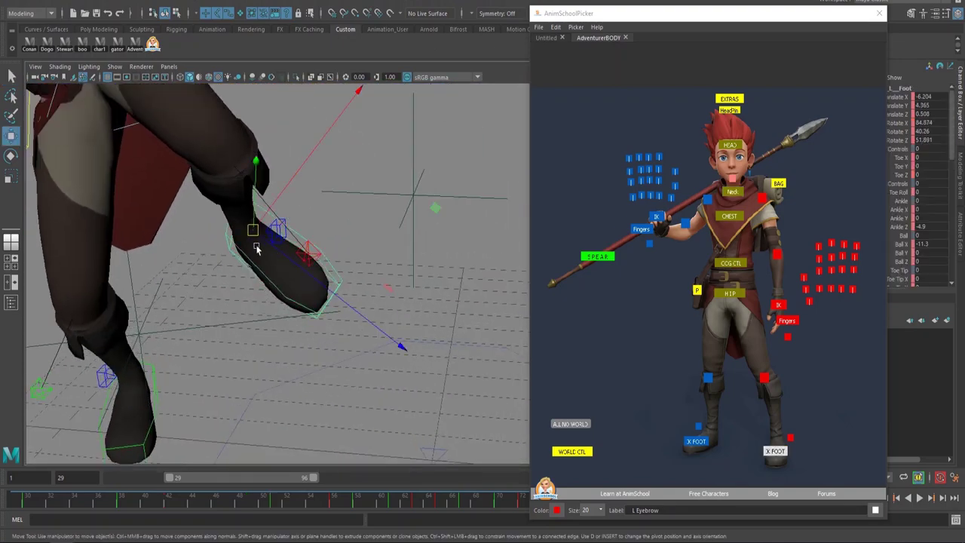
left_click_drag(255, 231, 266, 220)
key("e")
left_click_drag(310, 293, 375, 292)
key("q")
left_click(362, 243)
- Move the knee pole, maximise the camera view and hide the rig control curves
key("w")
left_click_drag(307, 292, 340, 224)
key("space")
key("space")
key("q")
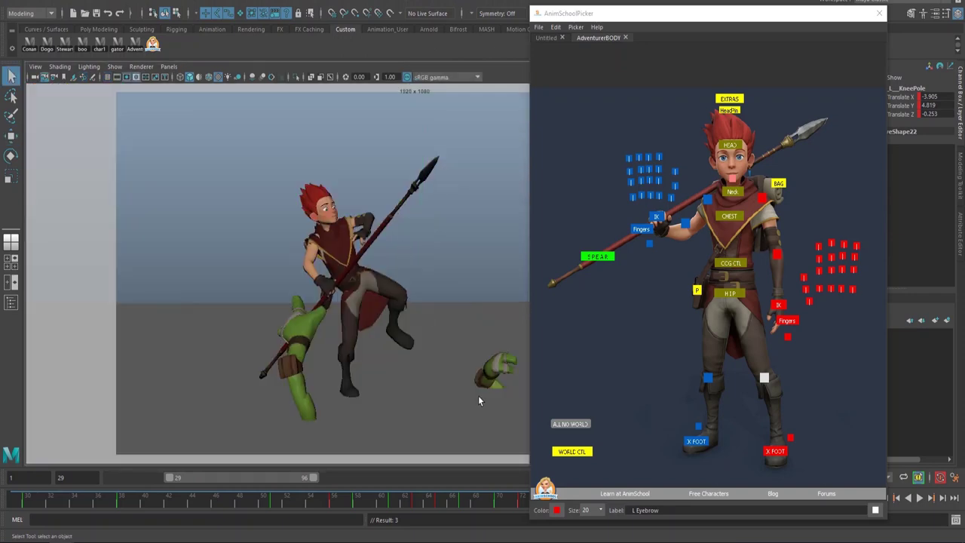
key("ctrl+shift+c")
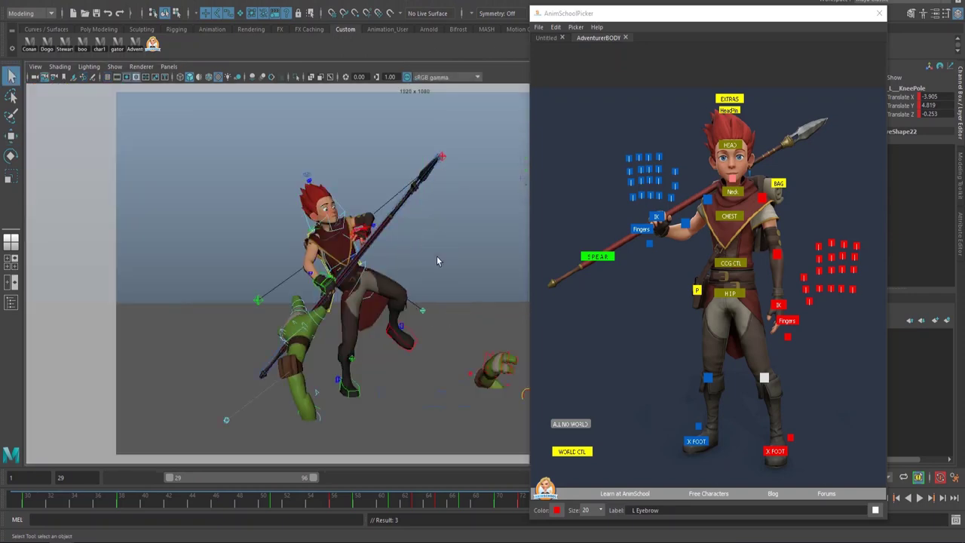
key("ctrl+shift+c")
key("ctrl+shift+c")
key("ctrl+shift+c")
key("ctrl+shift+c")
left_click(363, 247)
key("ctrl+z")
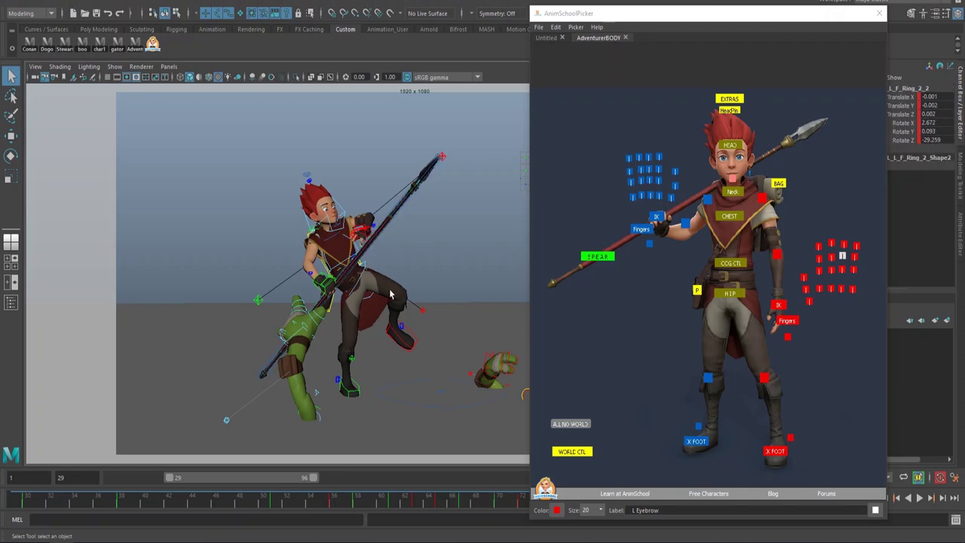
key("ctrl+shift+c")
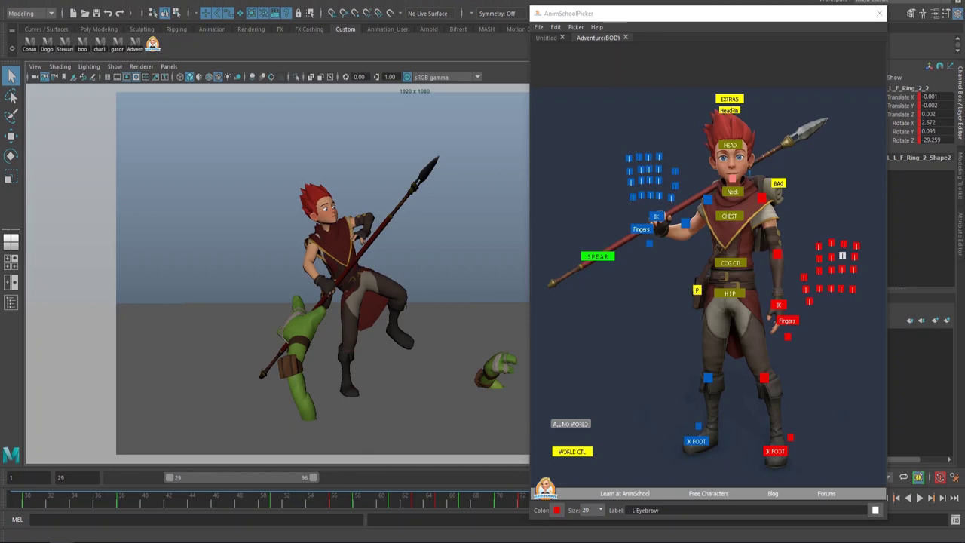
- Curl two pinkie finger controls selected in the picker
left_click(860, 278)
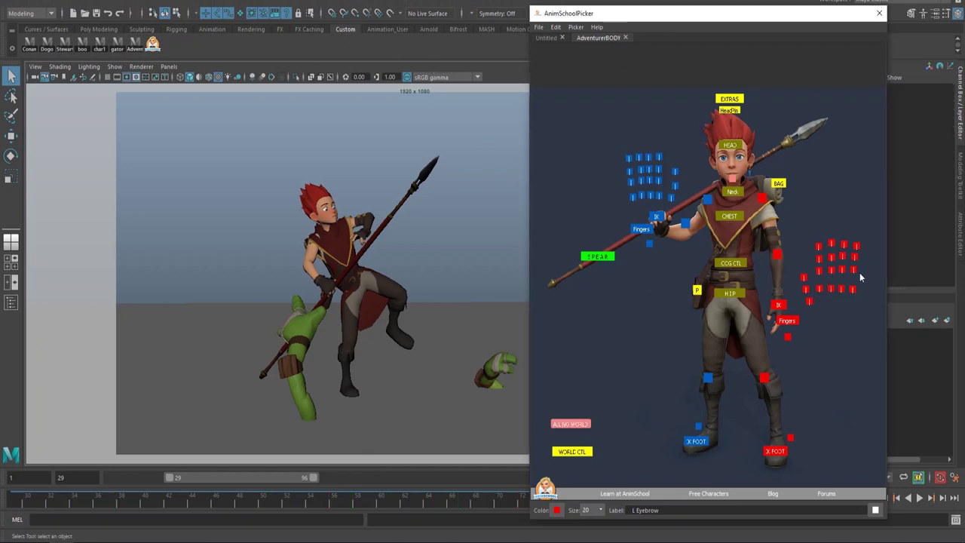
left_click_drag(860, 265, 836, 284)
key("e")
mouse_move(453, 345)
left_mouse_down()
mouse_move(485, 363)
mouse_move(400, 379)
mouse_move(463, 377)
mouse_move(476, 188)
mouse_move(531, 298)
mouse_move(443, 338)
left_mouse_up()
key("q")
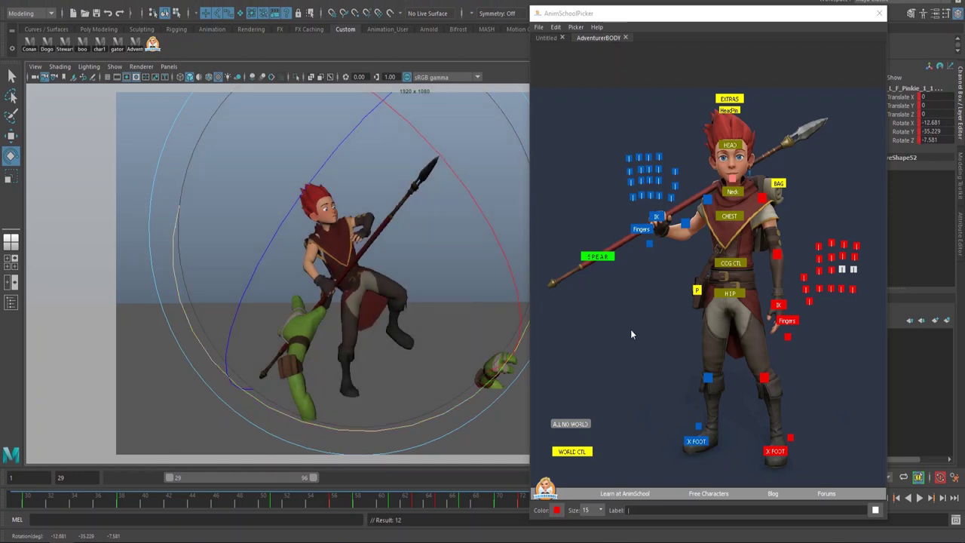
- Slide the IK FOOT along the ground and raise the knee pole
left_click(777, 451)
key("e")
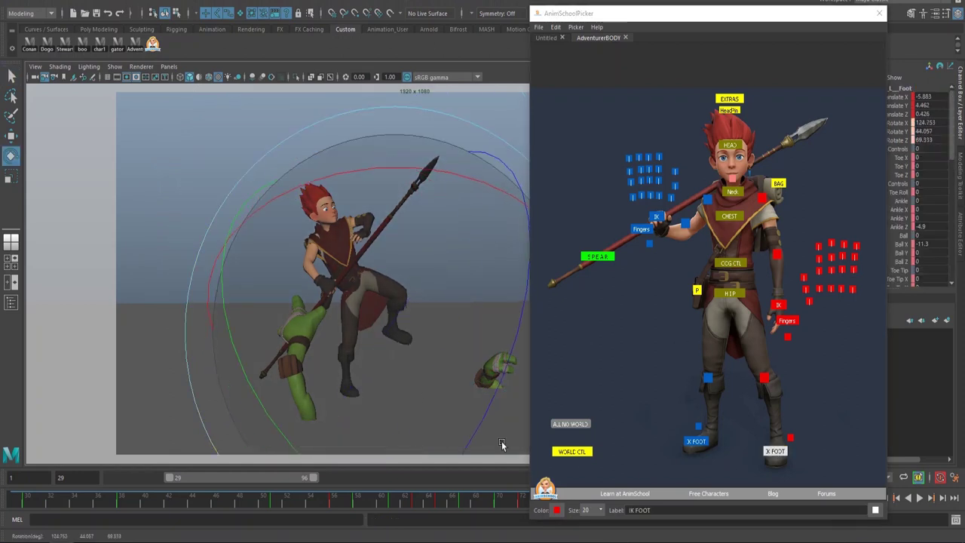
key("w")
left_click_drag(413, 339, 427, 341)
key("q")
left_click(602, 356)
key("w")
left_click(764, 378)
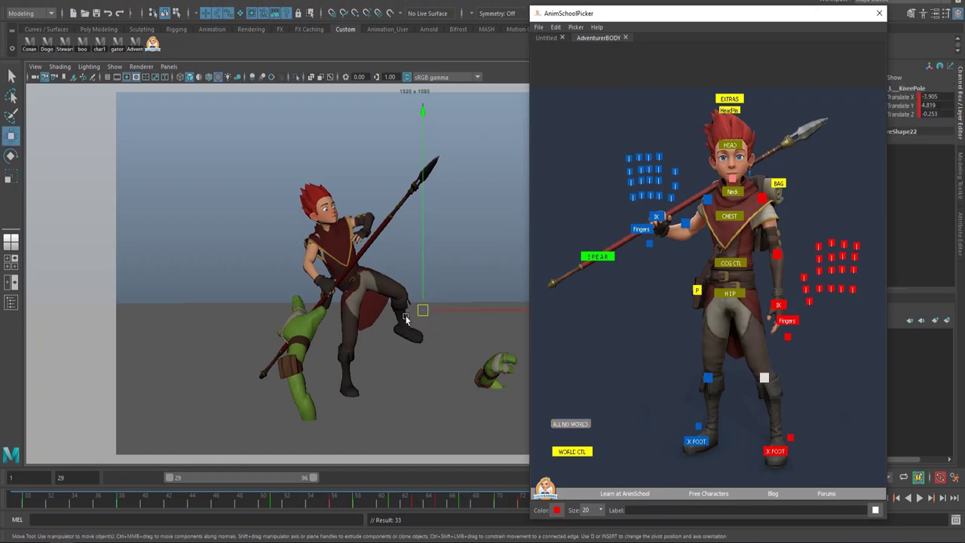
left_click_drag(420, 308, 434, 273)
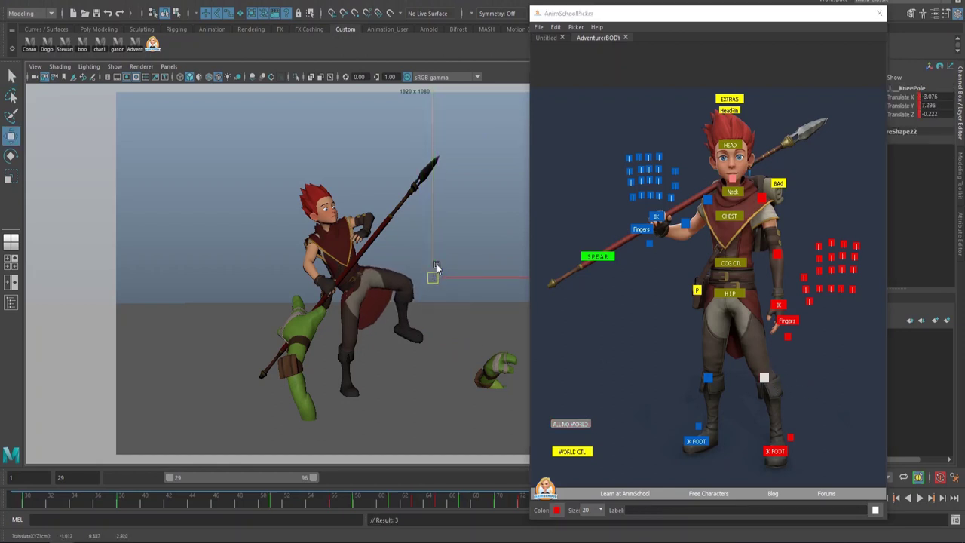
key("q")
- Rotate the HIP control to a more upright pose
left_click(735, 294)
key("w")
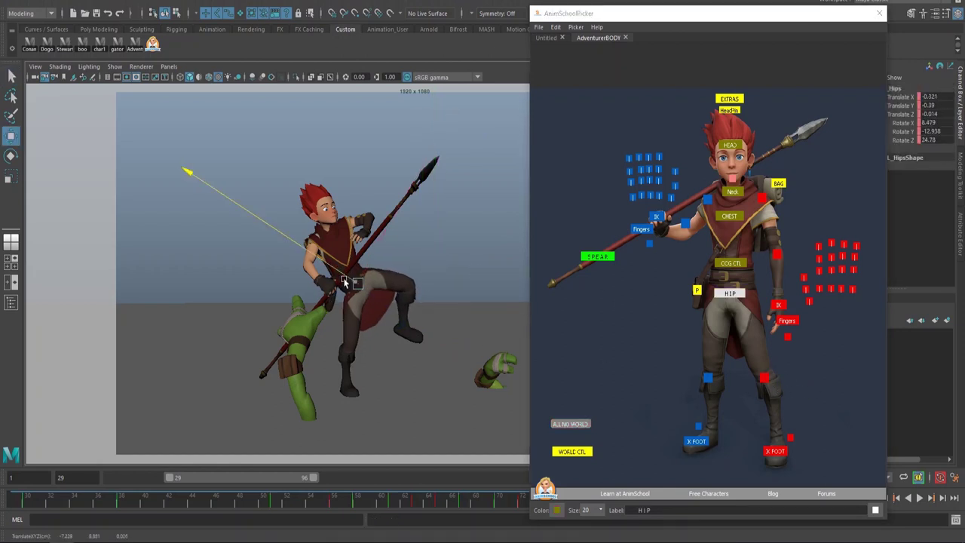
key("e")
left_click_drag(212, 325, 231, 243)
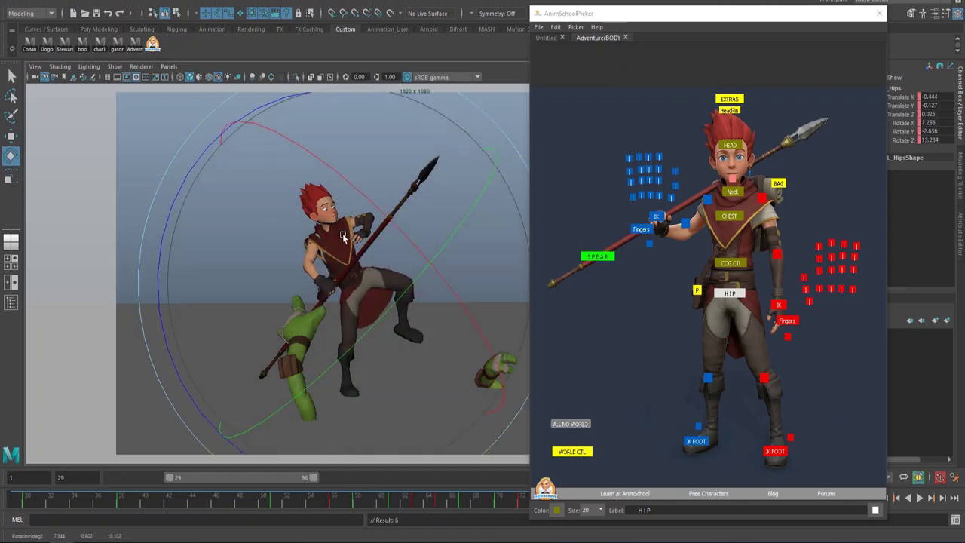
key("q")
left_click(425, 252)
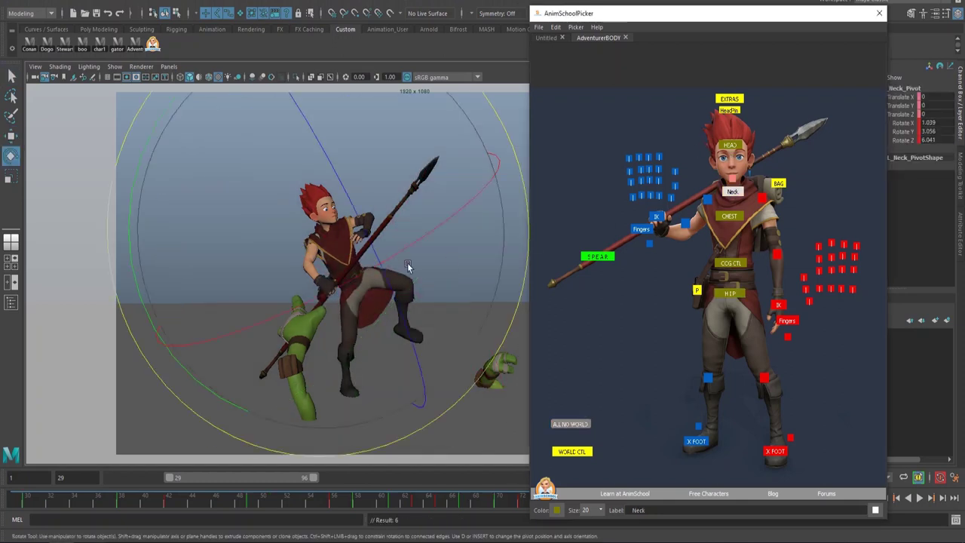
- Turn the character's head by rotating the Neck control
left_click(732, 193)
key("e")
left_click_drag(387, 172, 259, 189)
key("q")
left_click(669, 306)
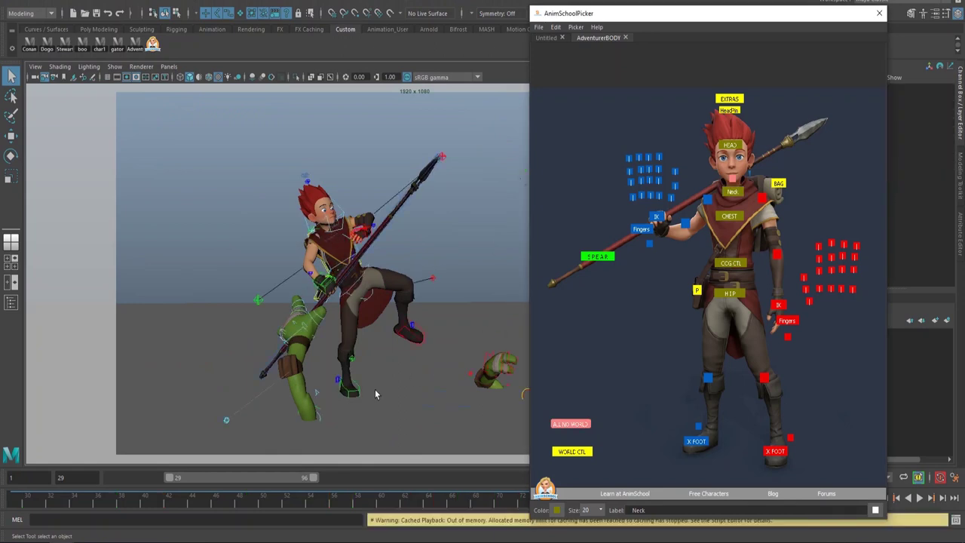
left_click(638, 369)
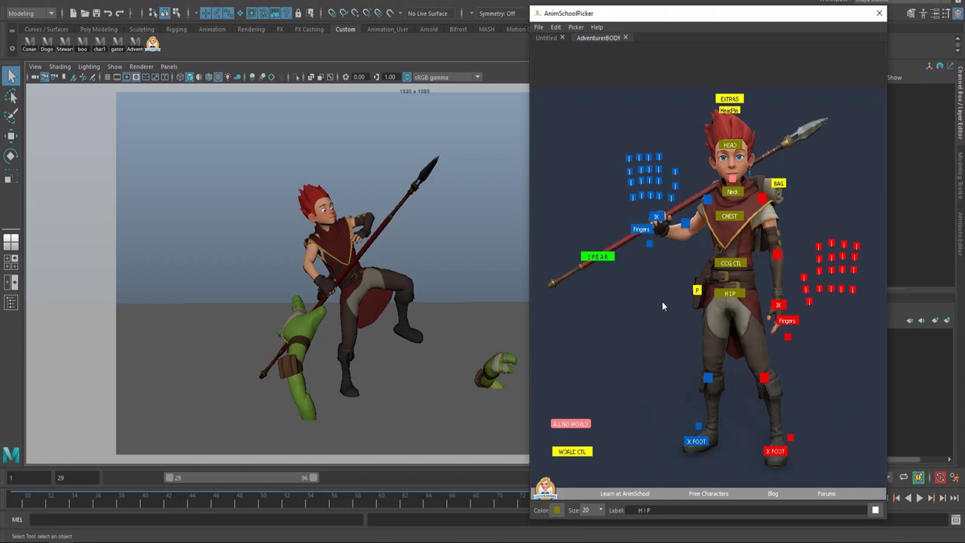
- Bring the AnimSchool Download Offer page forward in Chrome and scroll its listings
left_click_drag(678, 13, 691, 11)
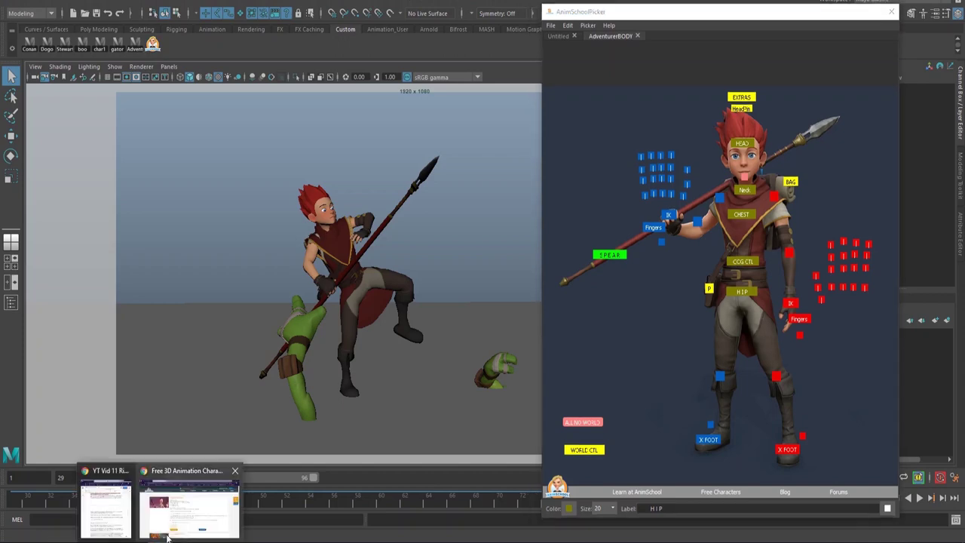
left_click(208, 511)
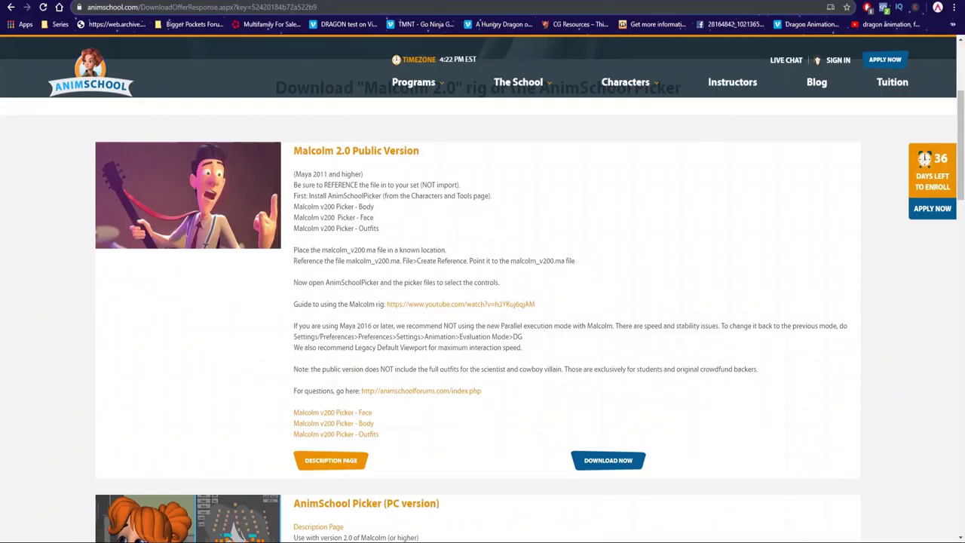
scroll(482, 301, "up", 3)
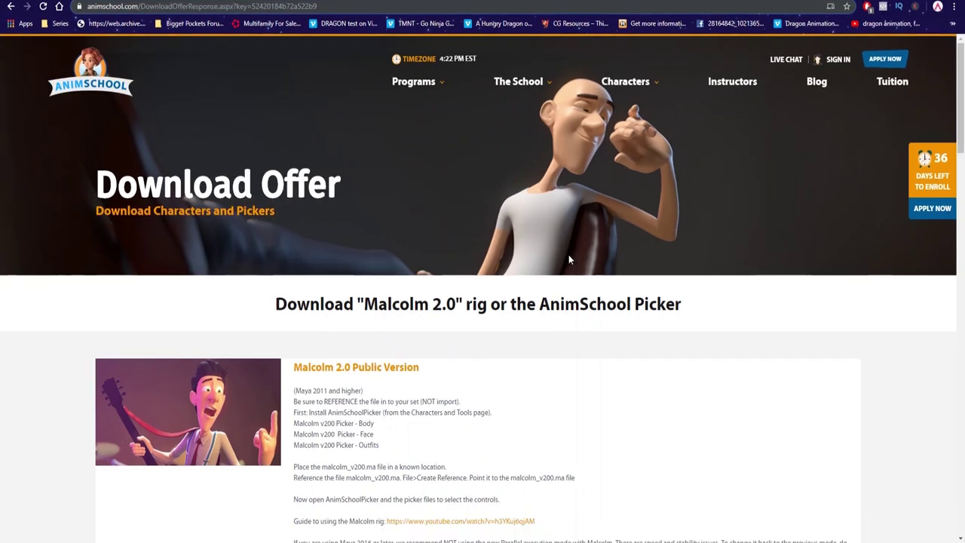
scroll(610, 205, "down", 7)
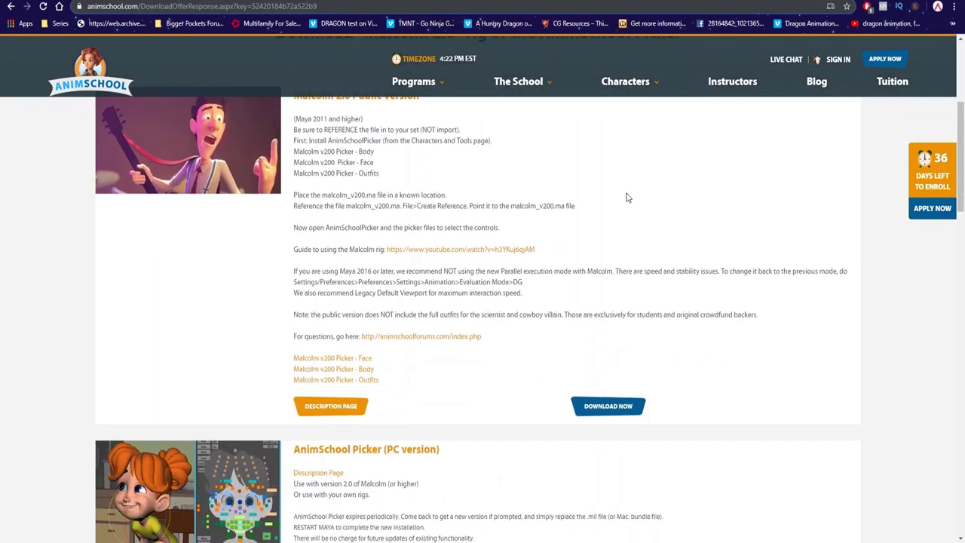
- Locate the AnimSchool Picker PC version and Mac version download titles
left_click_drag(294, 231, 450, 231)
left_click(450, 237)
left_click(462, 230)
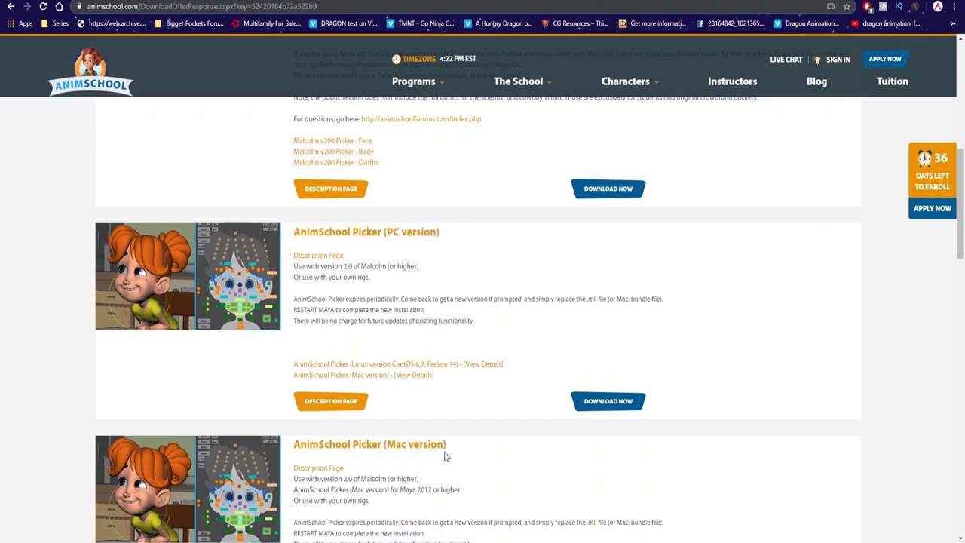
left_click_drag(445, 456, 391, 457)
left_click(763, 349)
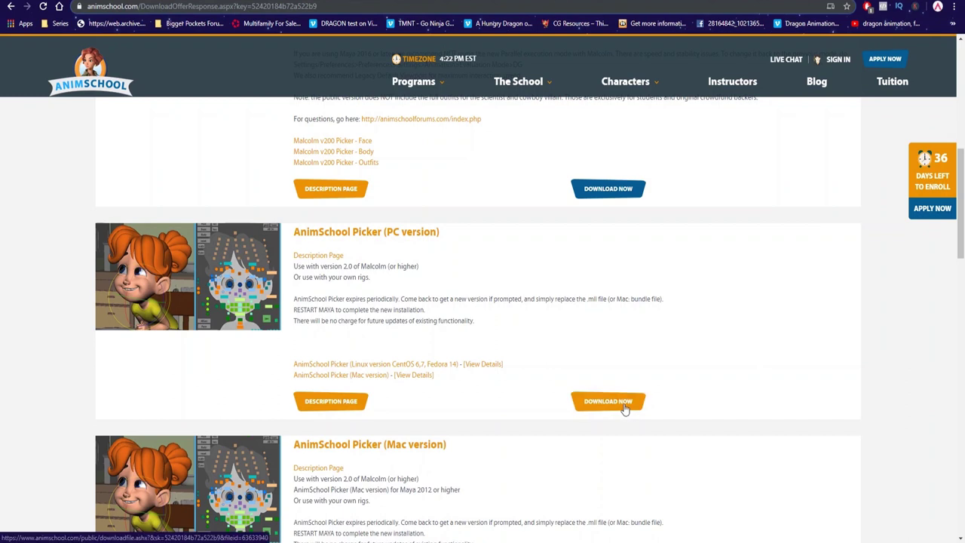
- Open the AnimSchoolPickerPC folder and rename its 2019 folder to 2019_Picker
mouse_move(184, 539)
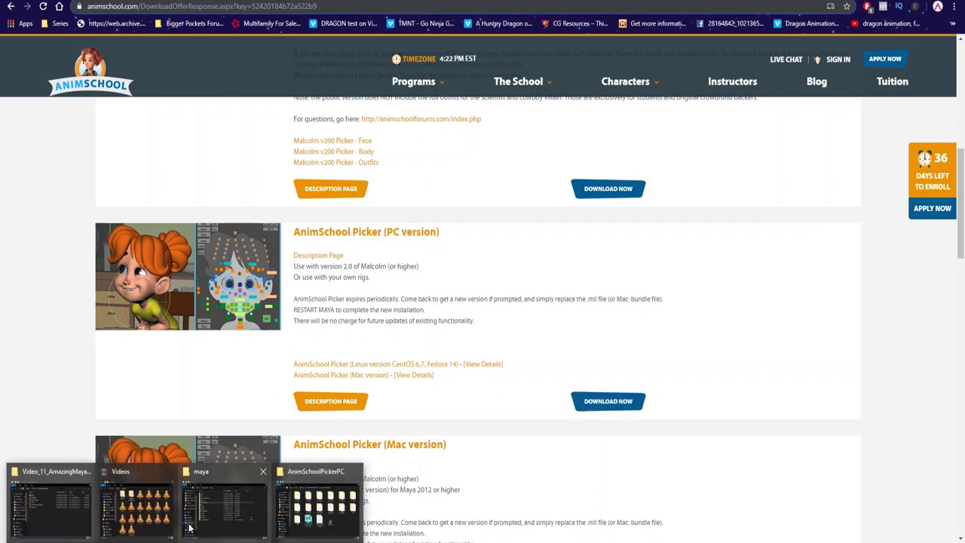
left_click(317, 504)
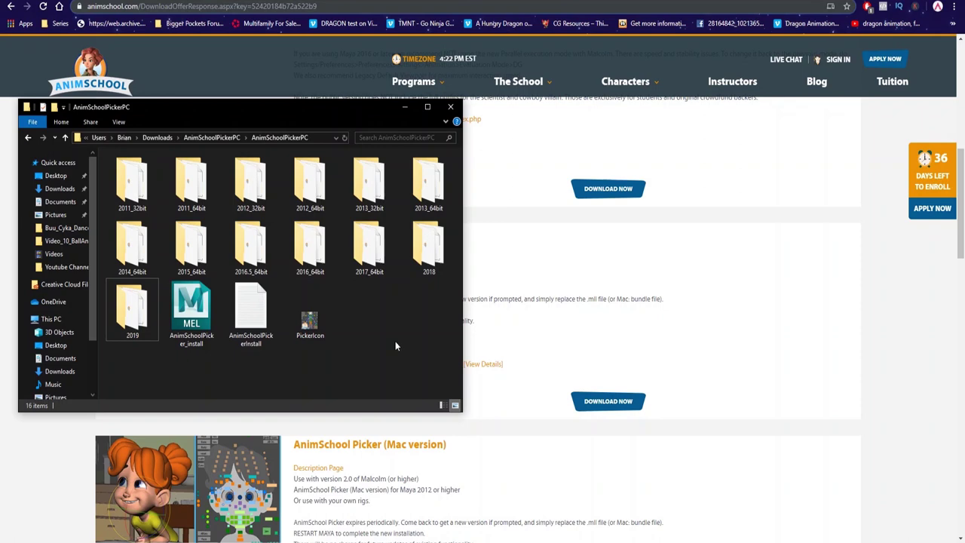
left_click(148, 325)
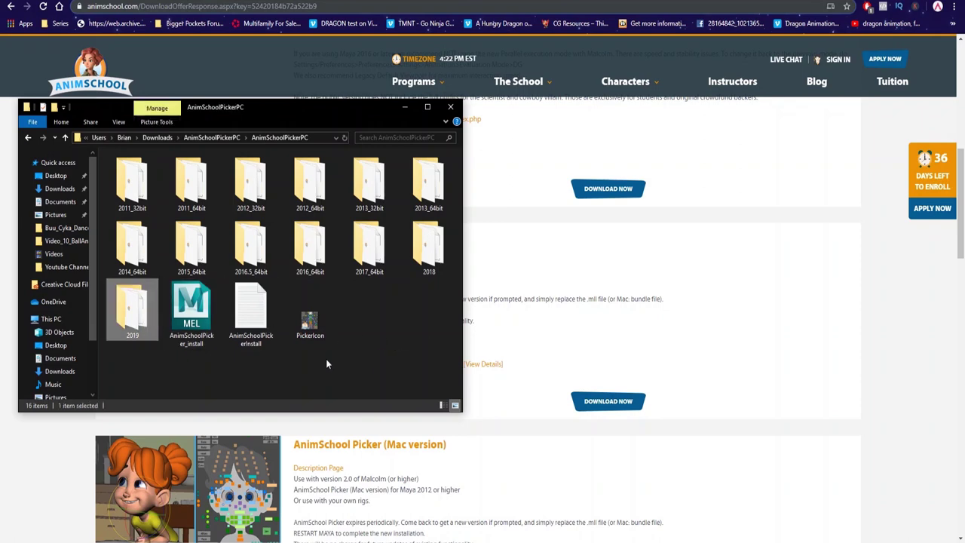
right_click(130, 313)
left_click(65, 293)
key("End")
type("_Picker")
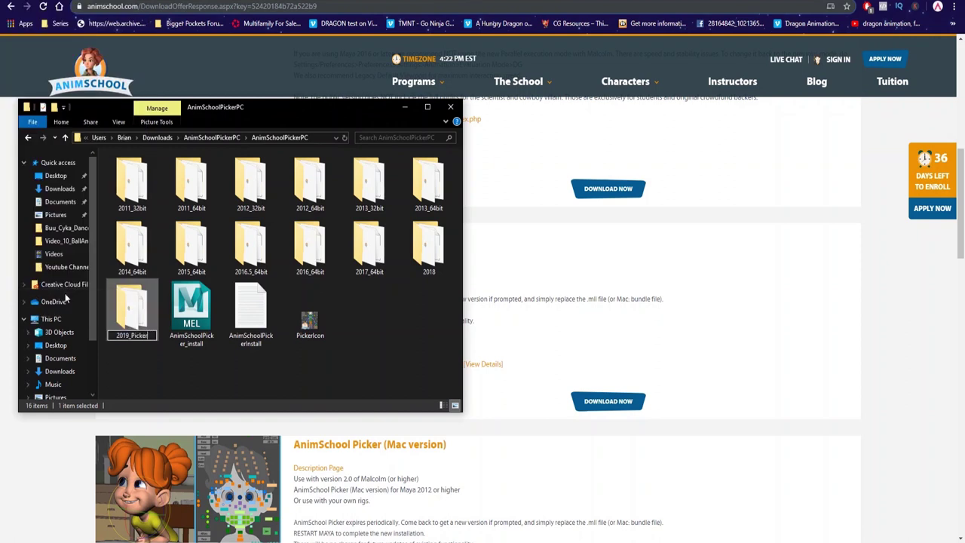
key("Return")
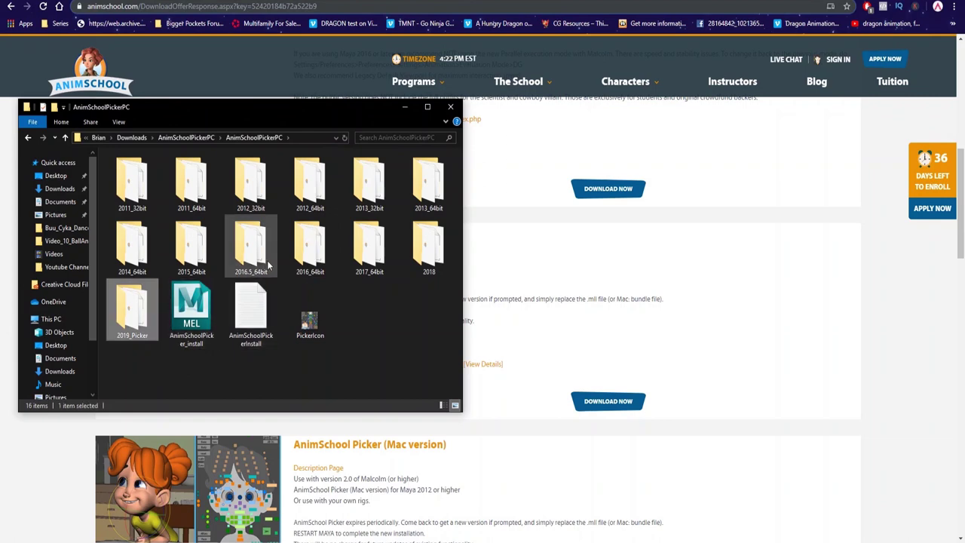
mouse_move(185, 542)
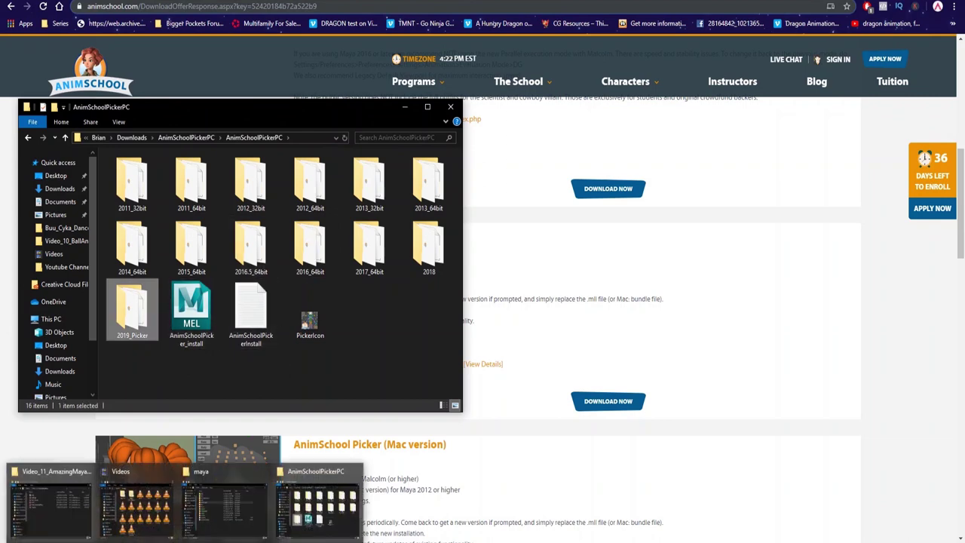
- Paste the 2019_Picker folder into Documents\maya
left_click(227, 502)
left_click(580, 138)
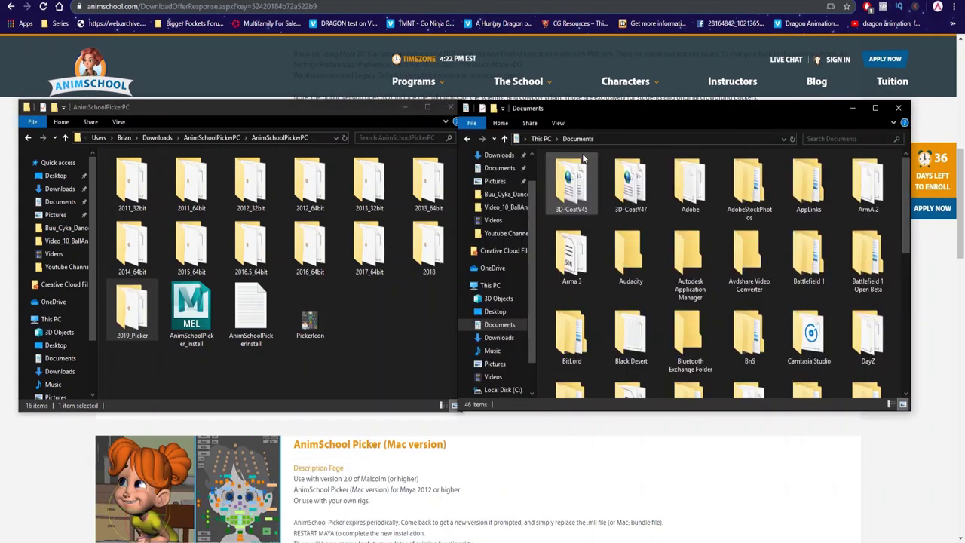
scroll(746, 332, "down", 4)
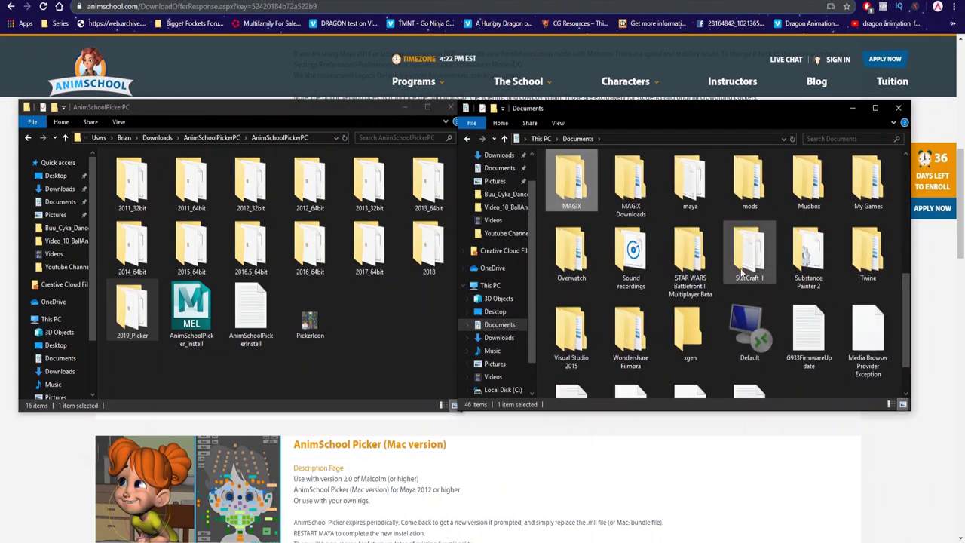
left_click(592, 193)
left_click(685, 183)
double_click(685, 184)
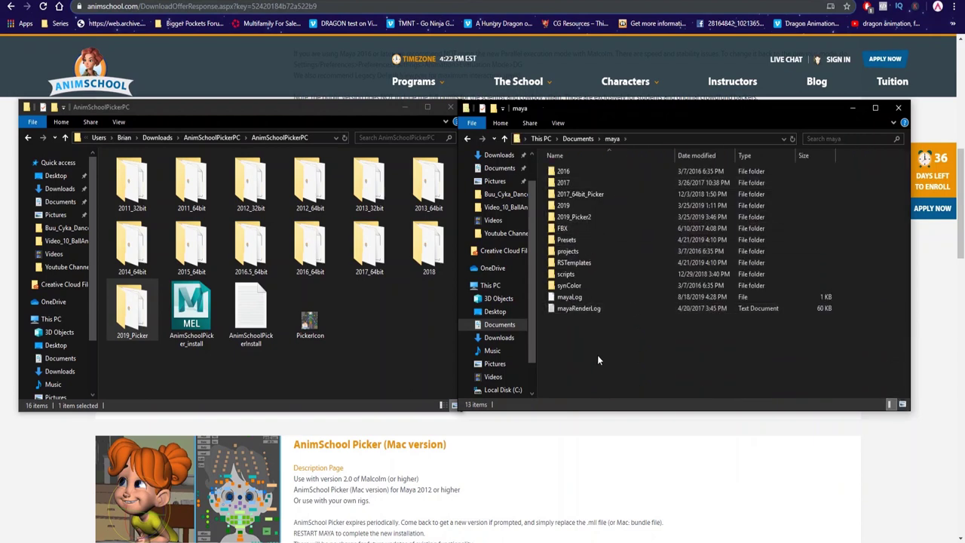
key("ctrl+v")
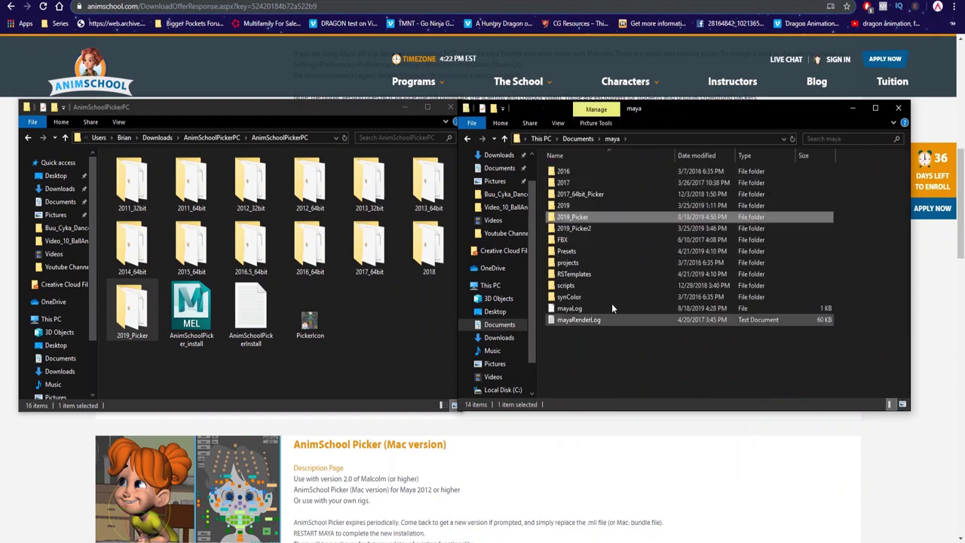
- Copy the AnimSchoolPicker_install MEL file into the pasted 2019_Picker folder
double_click(590, 216)
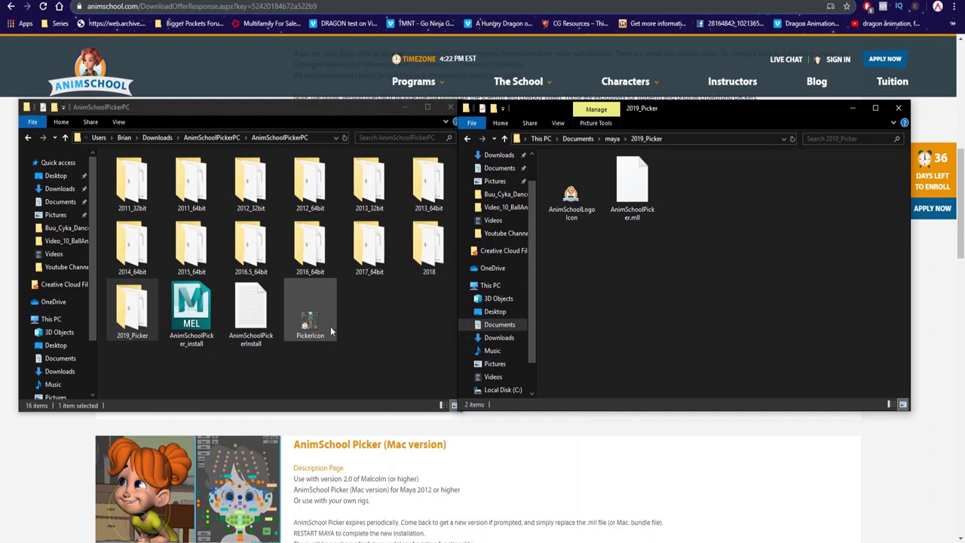
left_click(201, 313)
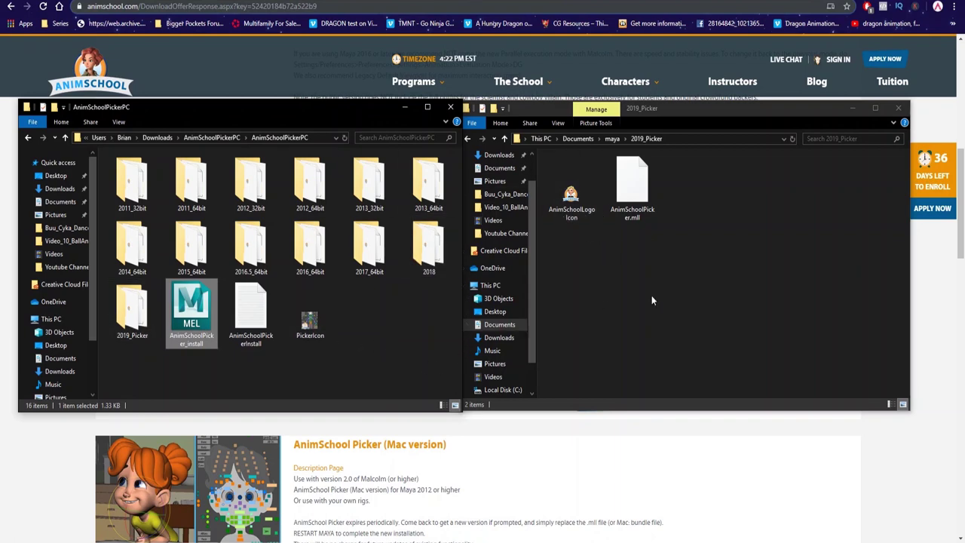
left_click(711, 249)
key("ctrl+v")
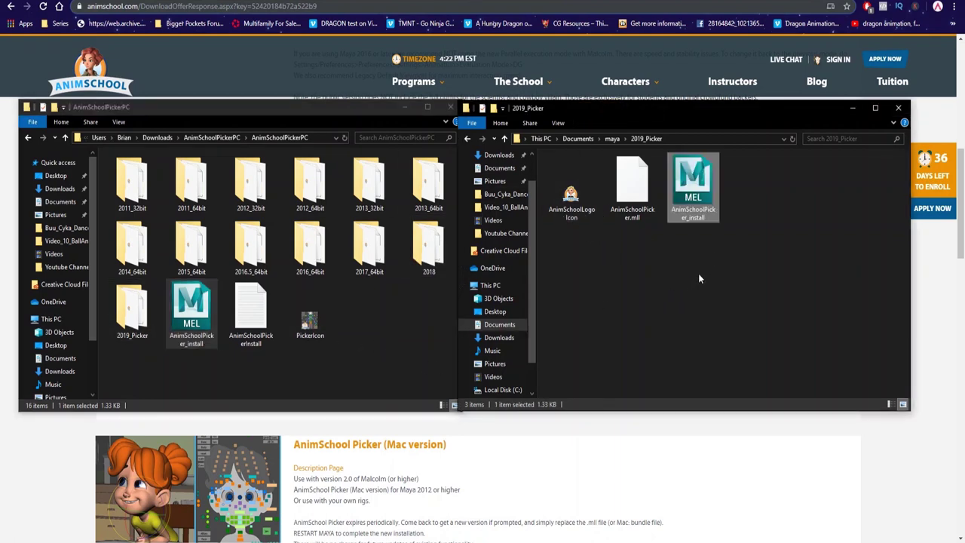
left_click(687, 278)
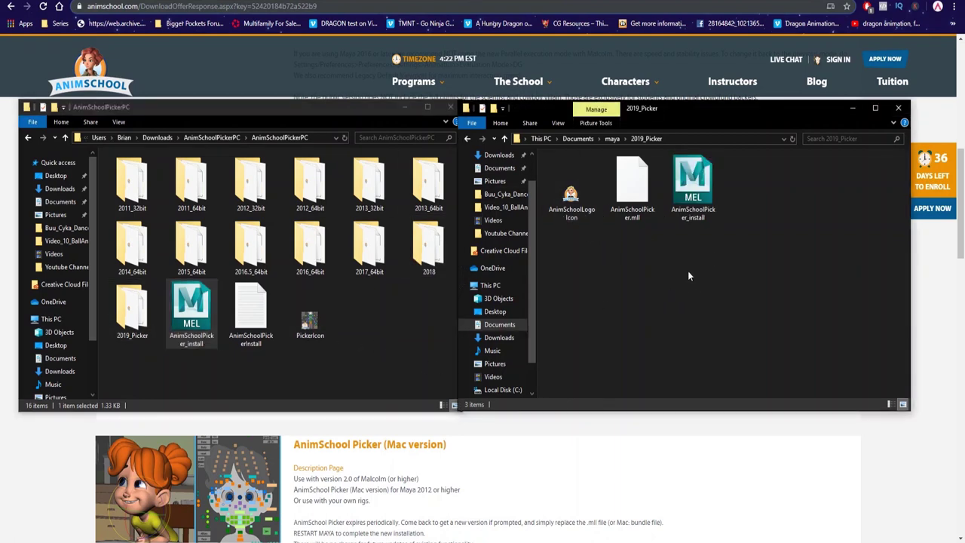
- Copy the 2019_Picker folder path and select the AnimSchoolPickerInstall text file
left_click(519, 140)
key("ctrl+c")
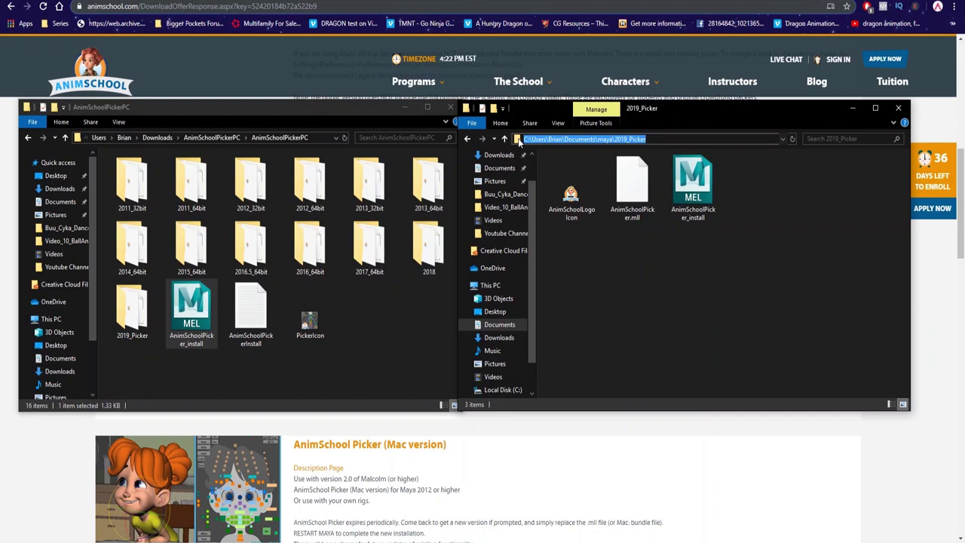
left_click(393, 347)
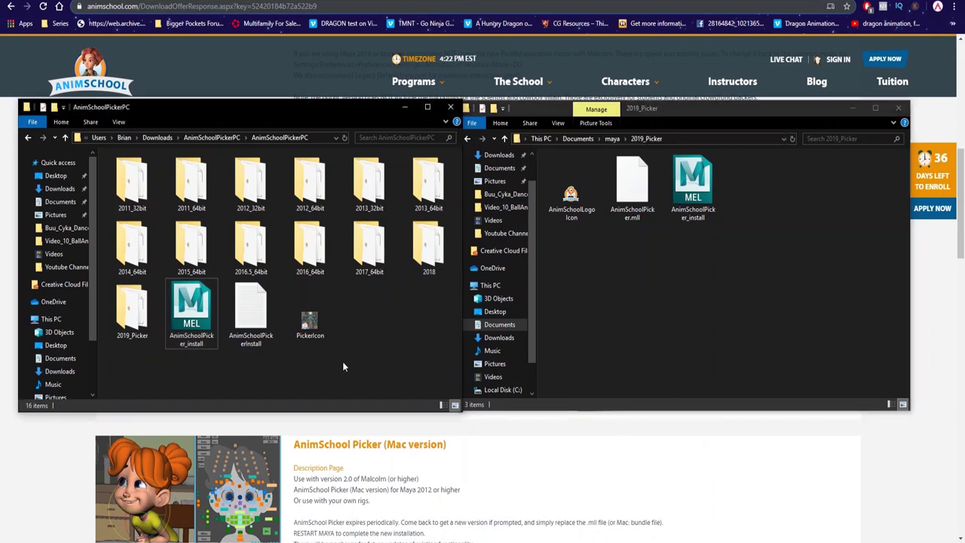
left_click(267, 295)
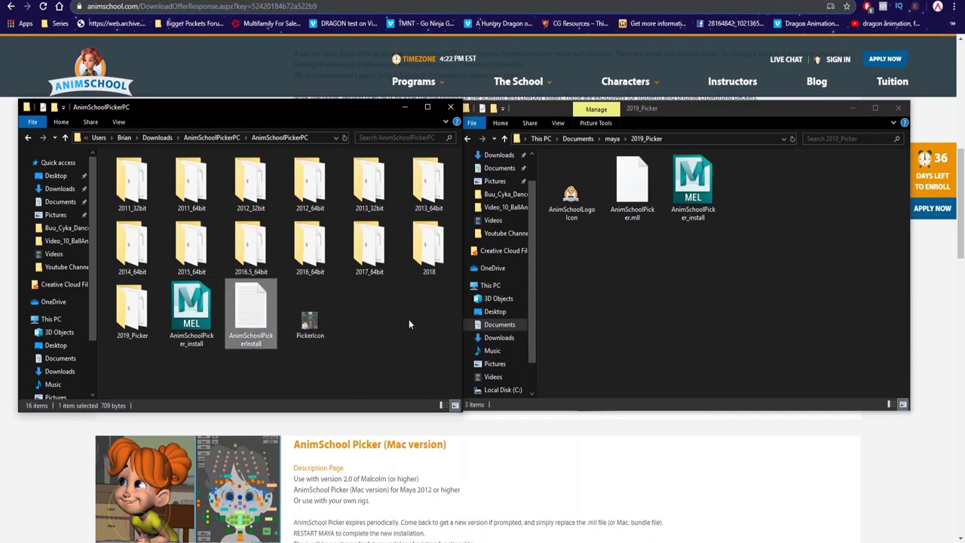
- Open the AnimSchoolPickerInstall notes and paste the 2019_Picker path into the loadPlugin quotes
double_click(253, 316)
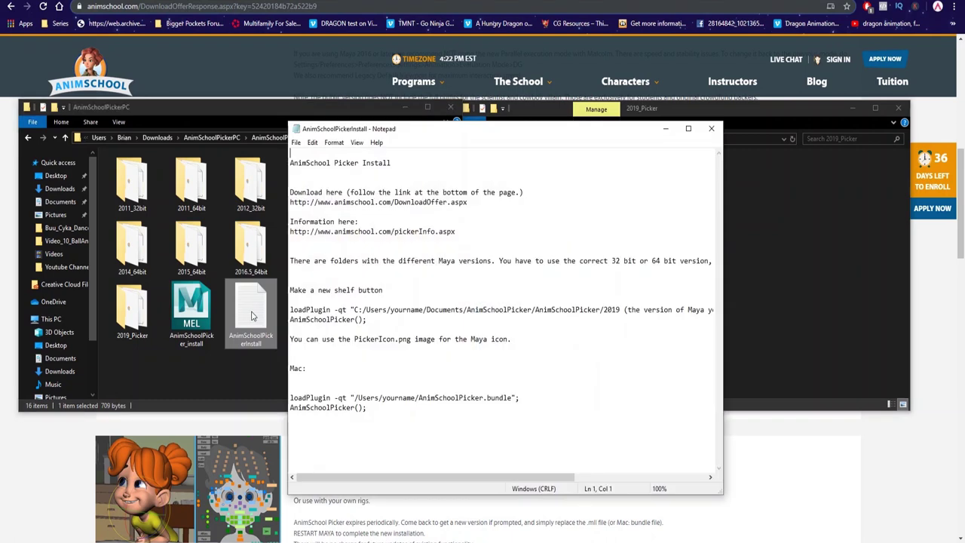
mouse_move(520, 85)
left_mouse_down()
mouse_move(478, 99)
mouse_move(511, 96)
left_mouse_up()
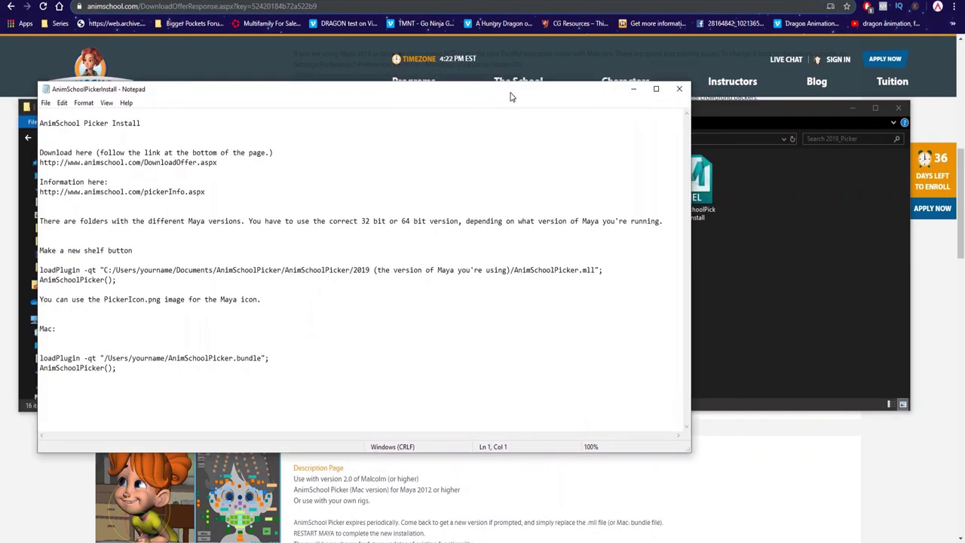
left_click(105, 270)
left_click_drag(104, 270, 511, 270)
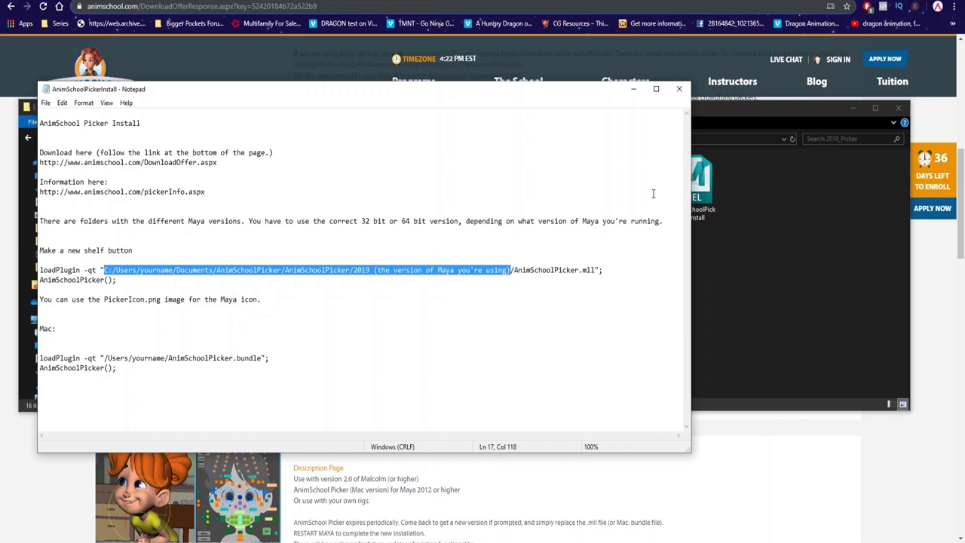
key("ctrl+v")
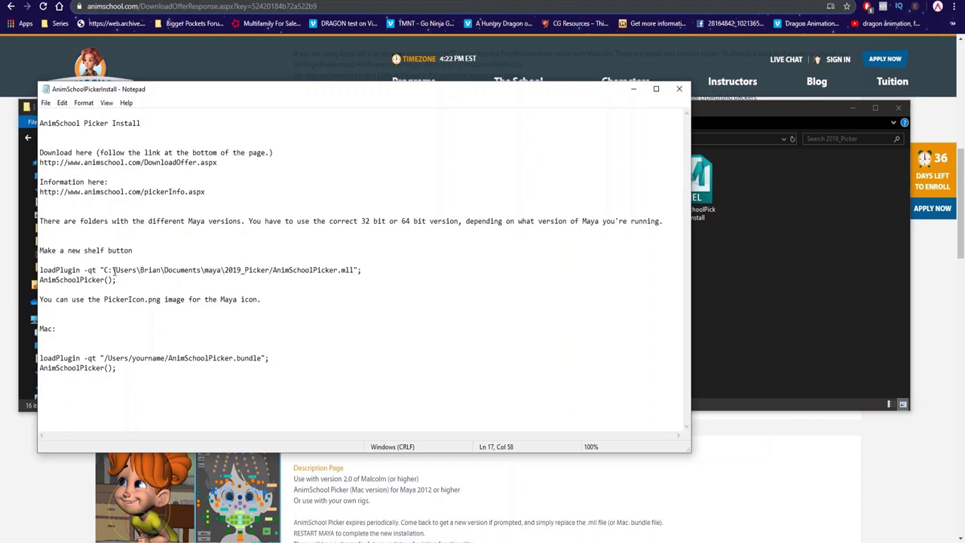
- Replace each backslash in the path with a forward slash, then select both command lines
key("End")
left_click(115, 270)
key("BackSpace")
type("/")
key("Right")
key("Right")
key("Right")
key("Right")
key("BackSpace")
type("/")
key("Right")
key("Right")
key("Right")
key("BackSpace")
type("/")
key("Right")
key("Right")
key("Right")
key("Right")
key("Right")
key("Right")
key("BackSpace")
type("/")
key("Right")
key("Right")
key("Right")
key("Right")
key("Right")
key("BackSpace")
type("/")
left_click(119, 280)
left_click_drag(119, 280, 34, 272)
key("ctrl+c")
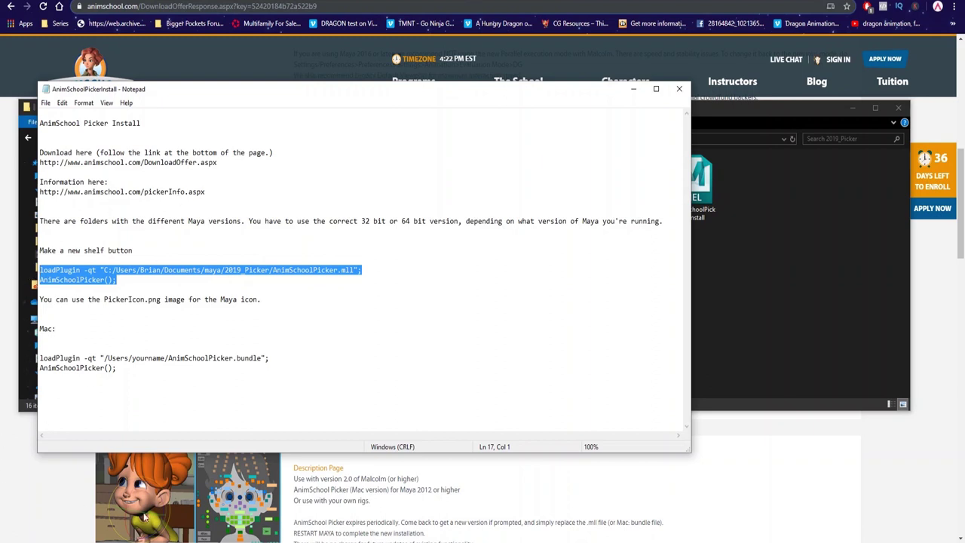
- In Maya's Script Editor, replace the old code with the loadPlugin and AnimSchoolPicker() lines
left_click(151, 539)
left_click(162, 504)
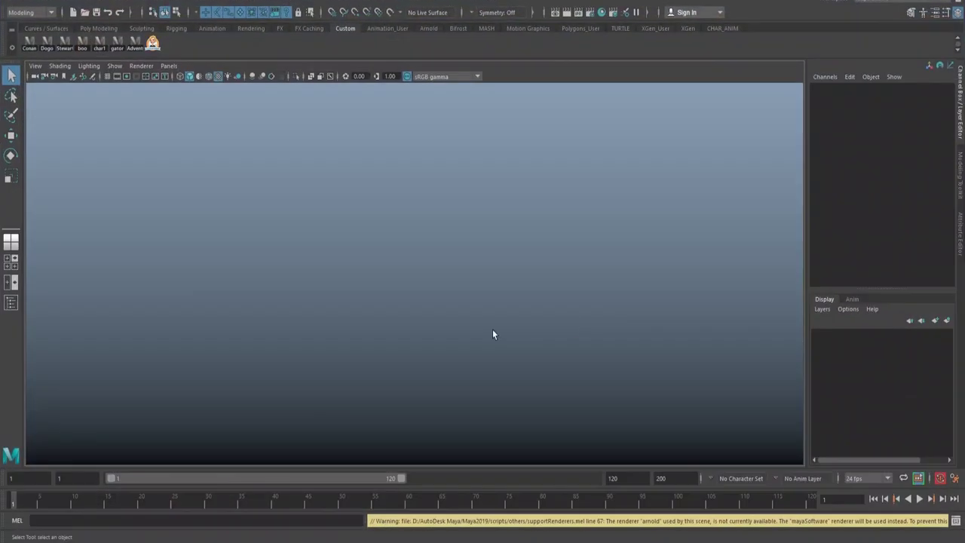
left_click(956, 527)
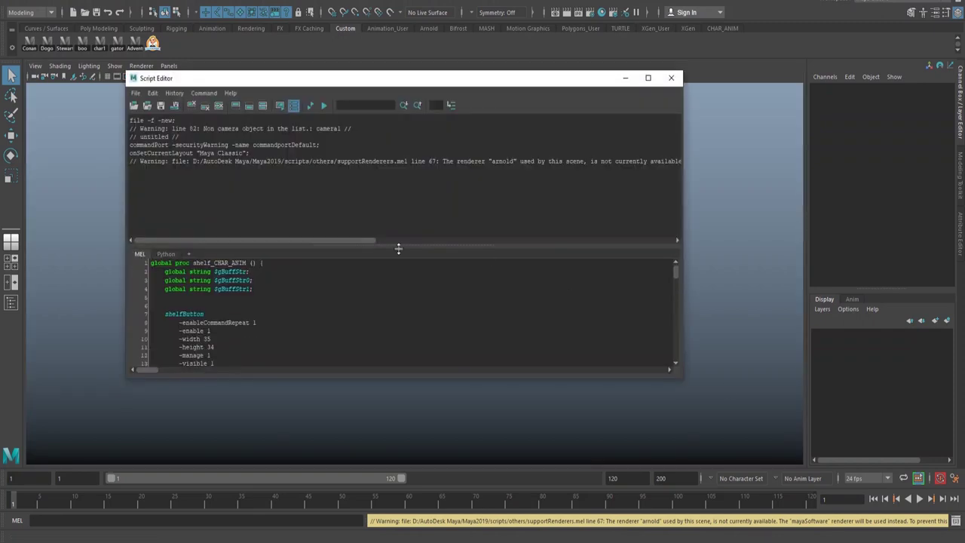
left_click_drag(683, 377, 756, 427)
key("ctrl+a")
key("BackSpace")
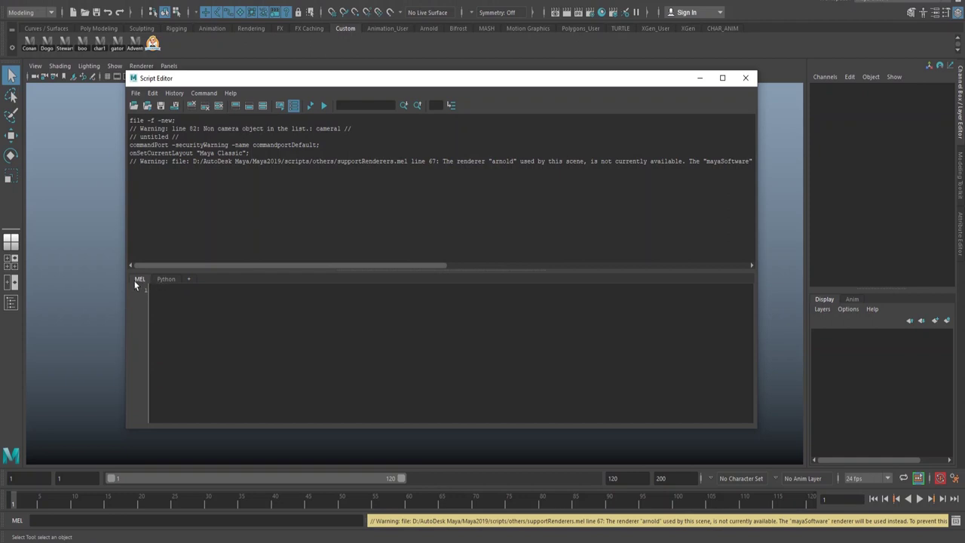
key("ctrl+v")
- Drag the two lines onto the Custom shelf as a button, test it, then close the picker
left_click_drag(245, 307, 147, 285)
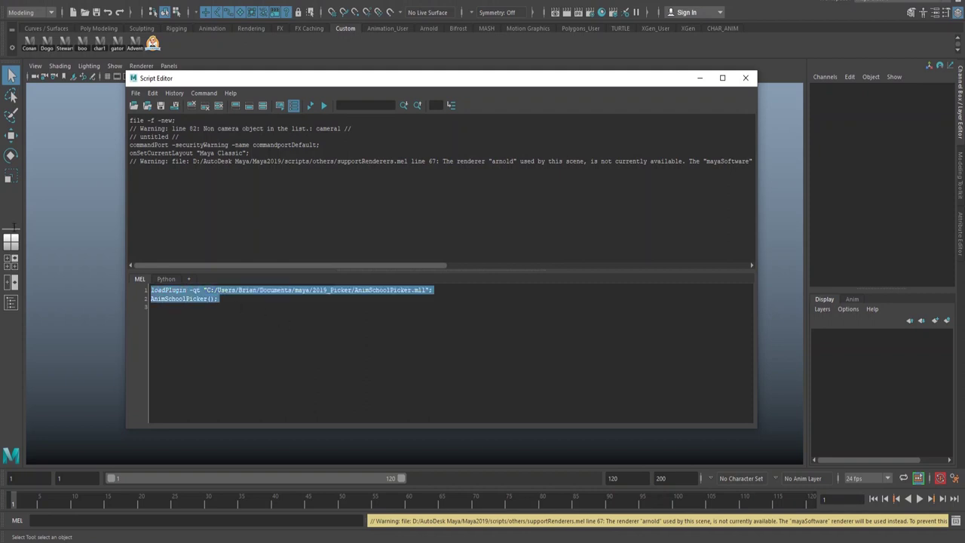
left_click_drag(172, 291, 174, 297)
left_click_drag(196, 214, 194, 62)
left_click(745, 79)
left_click(172, 43)
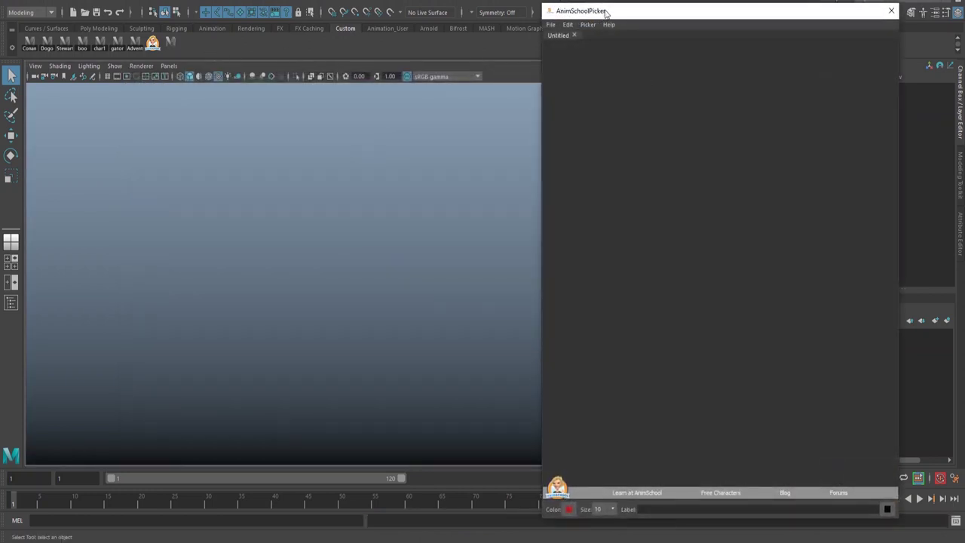
left_click_drag(606, 13, 341, 13)
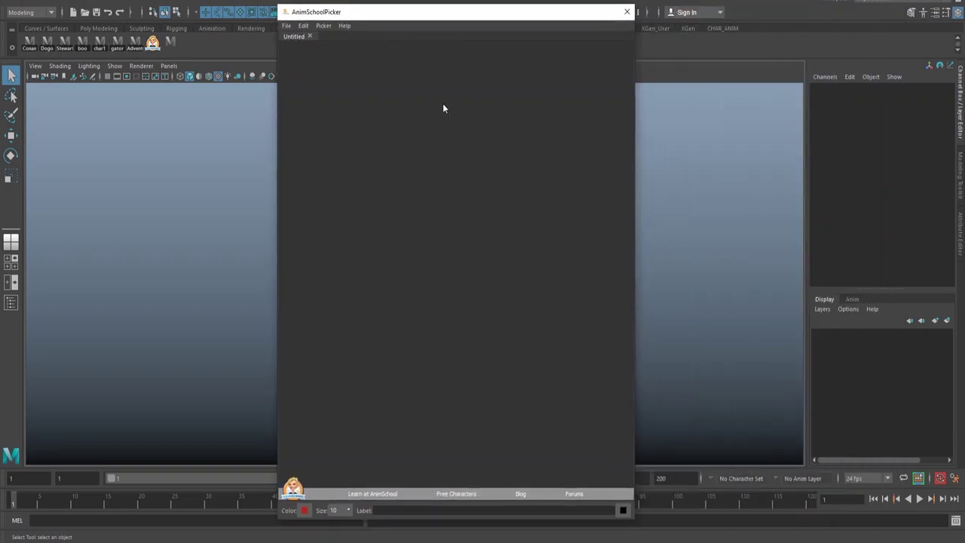
left_click(627, 12)
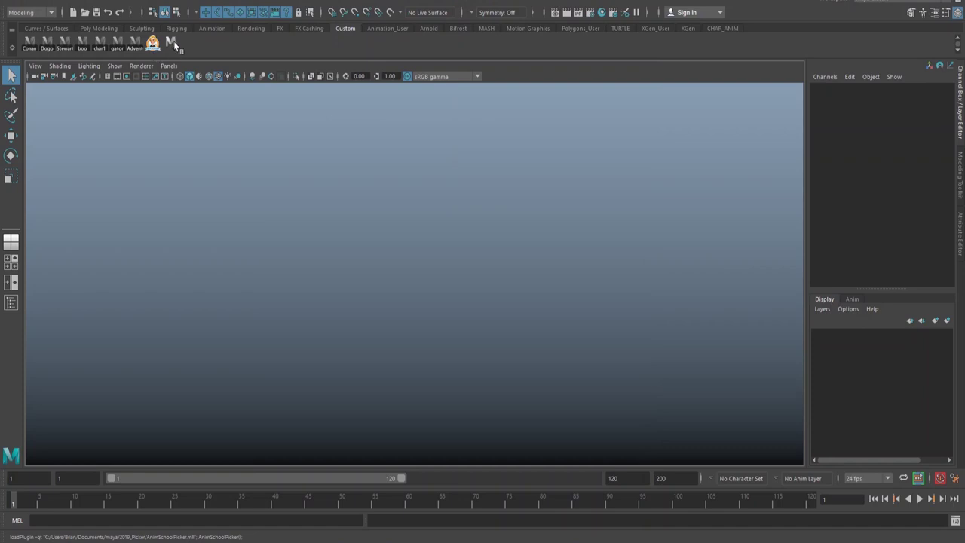
- Set the picker shelf button's icon to AnimSchoolLogoIcon.png from Documents/maya/2019_Picker
right_click(173, 42)
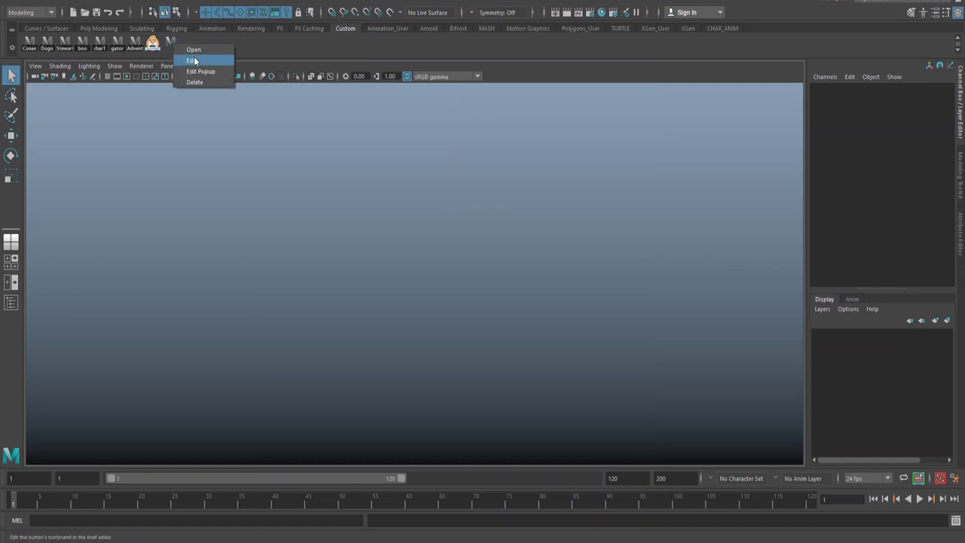
left_click(194, 60)
left_click(271, 175)
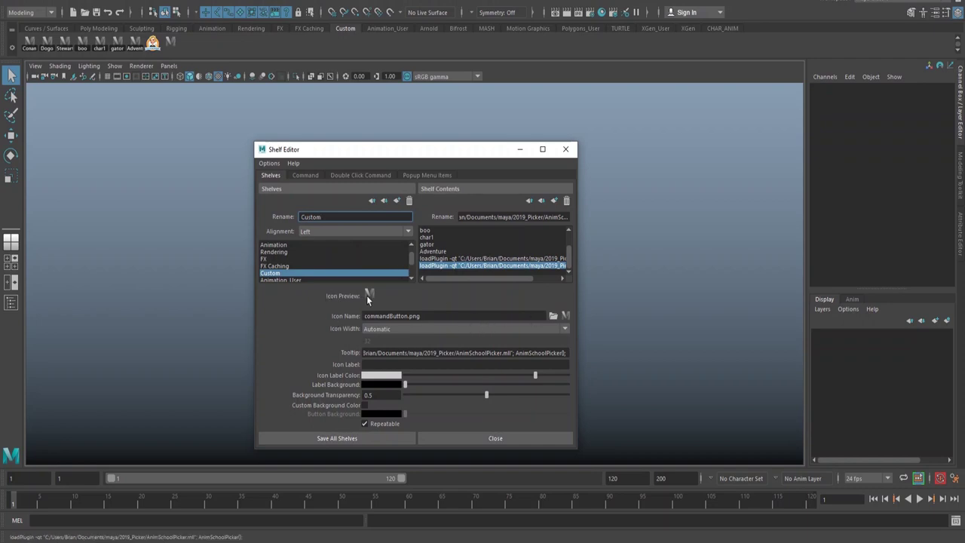
left_click(555, 318)
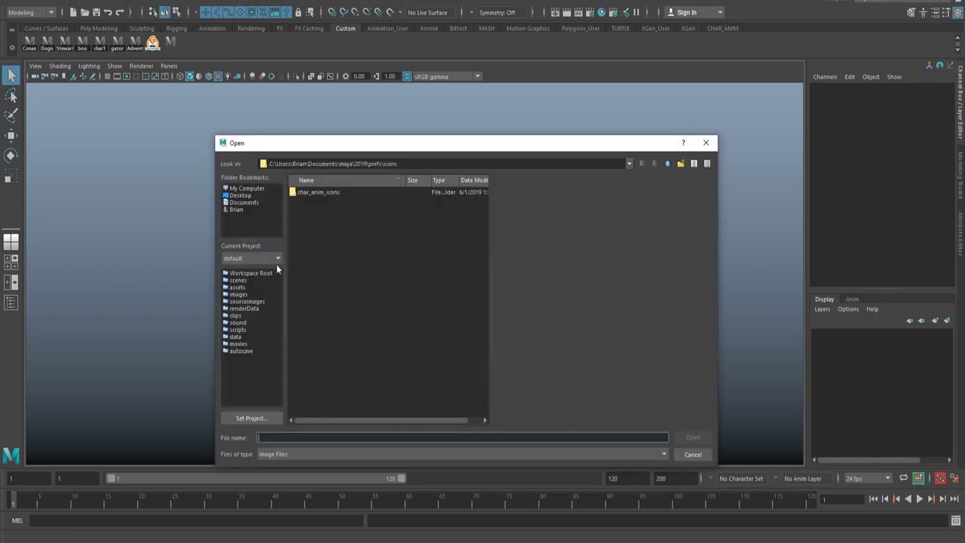
left_click(243, 203)
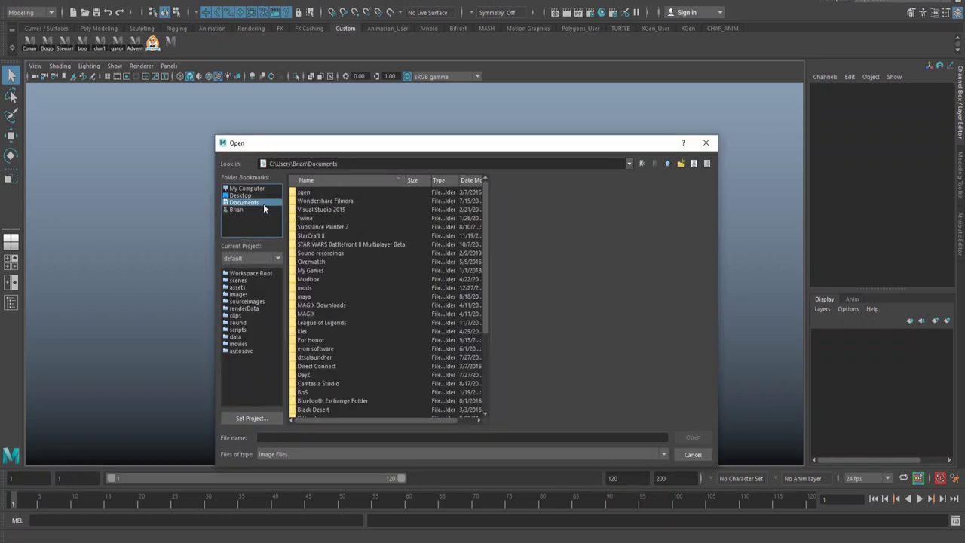
double_click(306, 297)
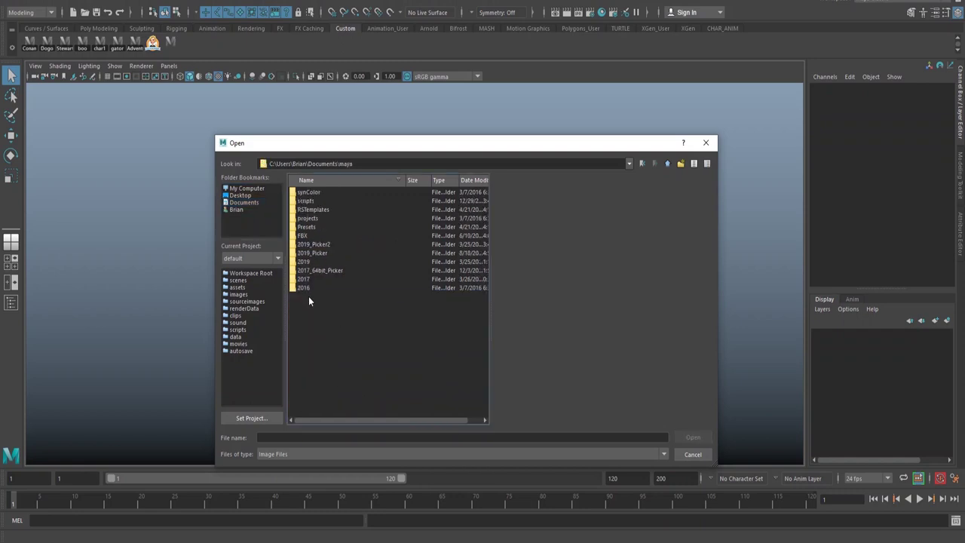
double_click(321, 253)
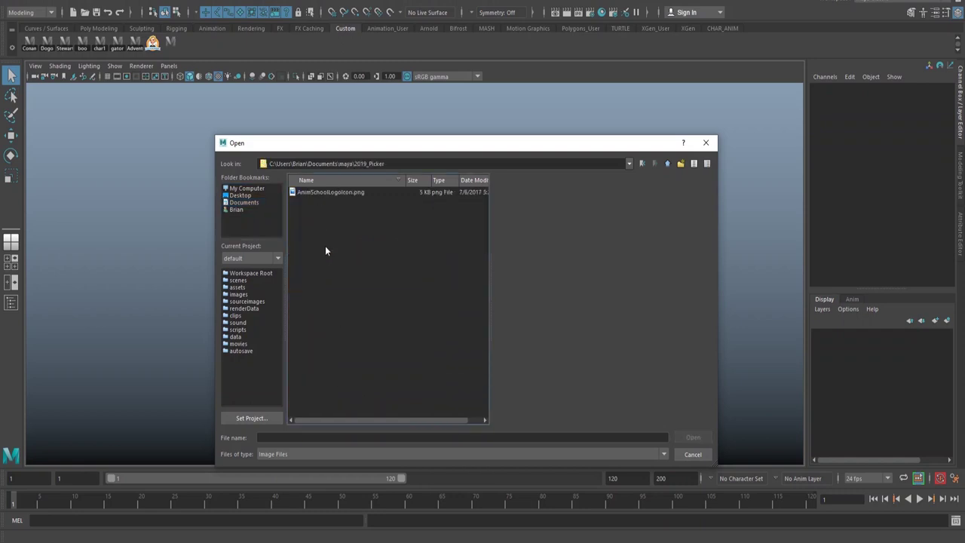
left_click(324, 194)
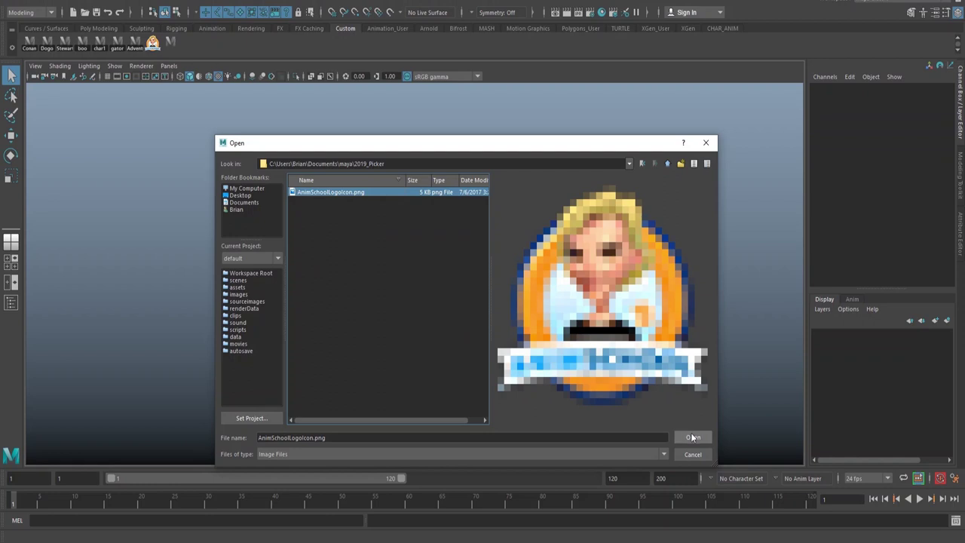
left_click(692, 437)
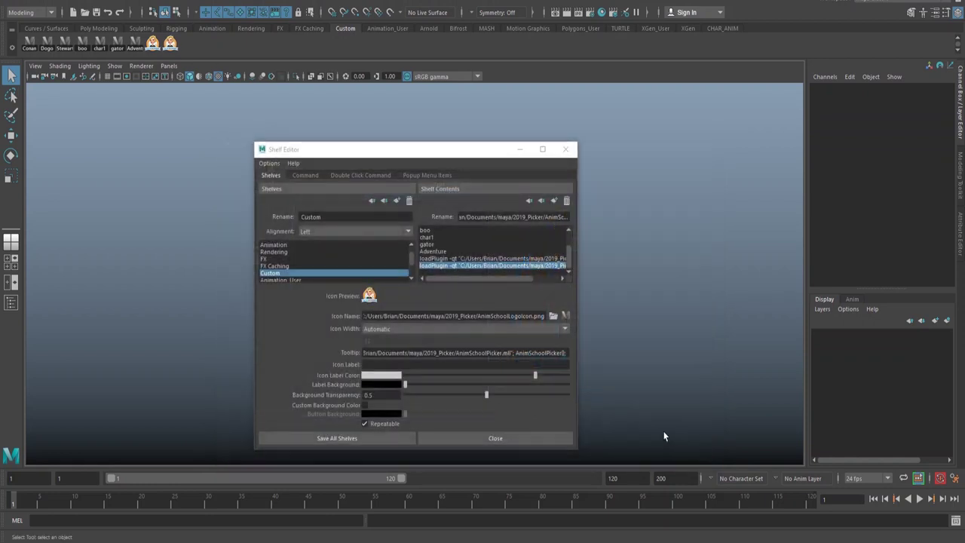
- Save all shelves and delete the duplicate picker launcher
left_click(365, 438)
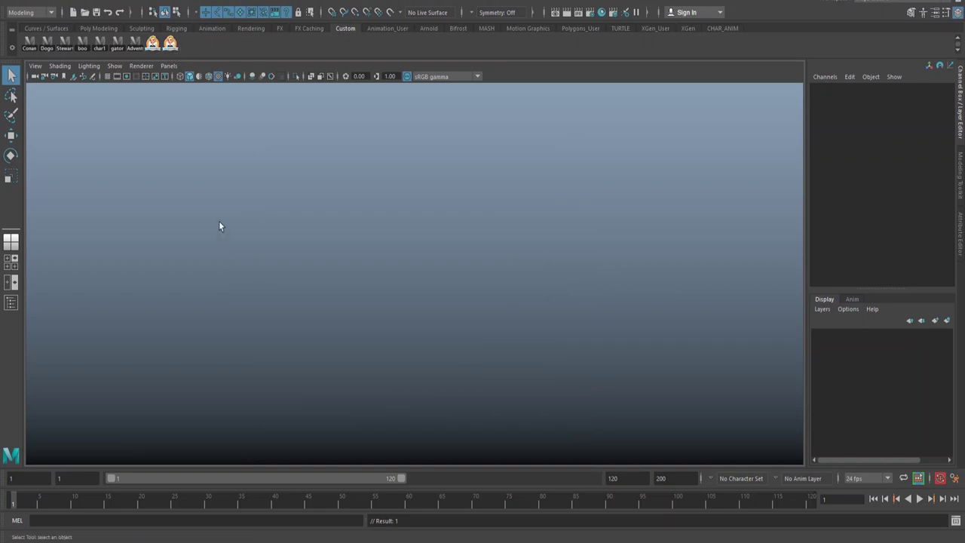
right_click(170, 46)
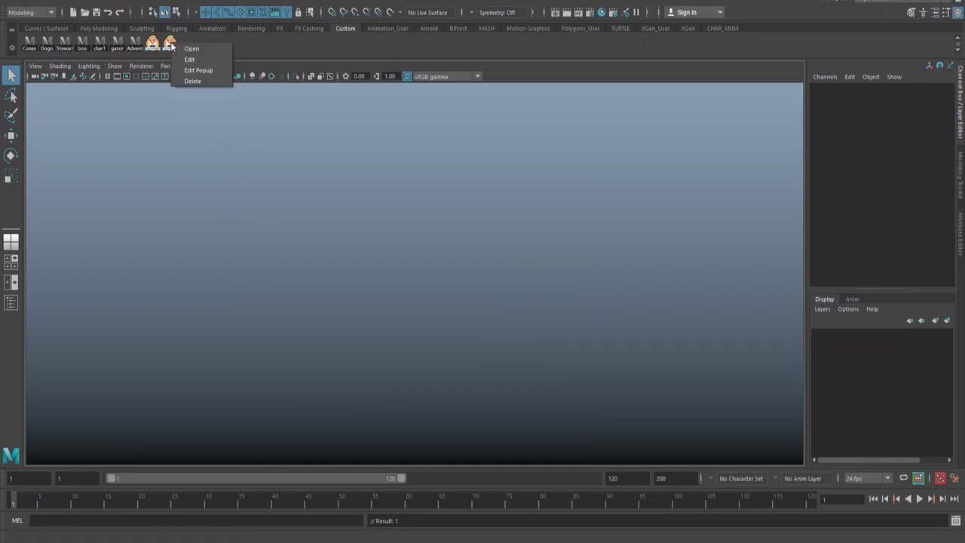
left_click(197, 79)
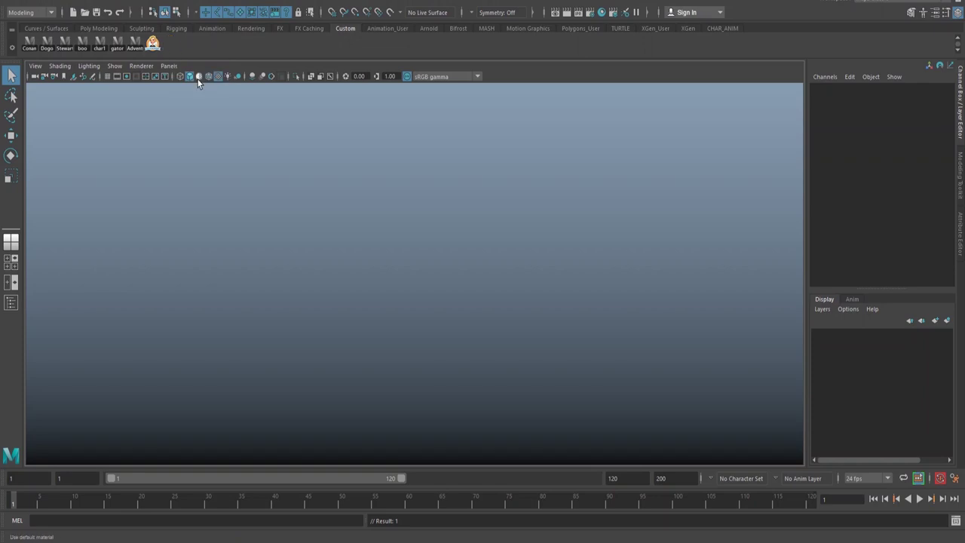
- Launch the AnimSchool Picker, move it right, and open the Wukong Maya Rig product on Gumroad
left_click(148, 50)
left_click_drag(435, 17, 722, 29)
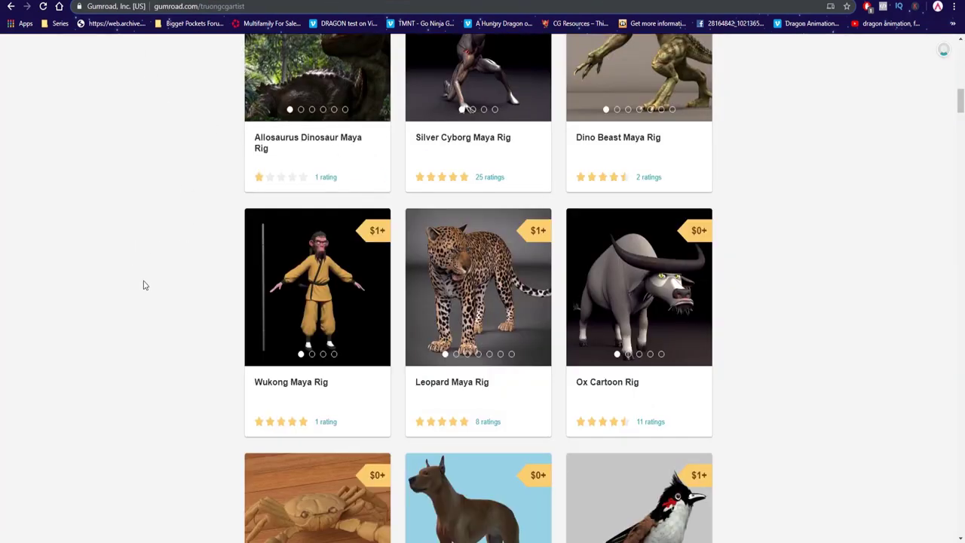
left_click(328, 287)
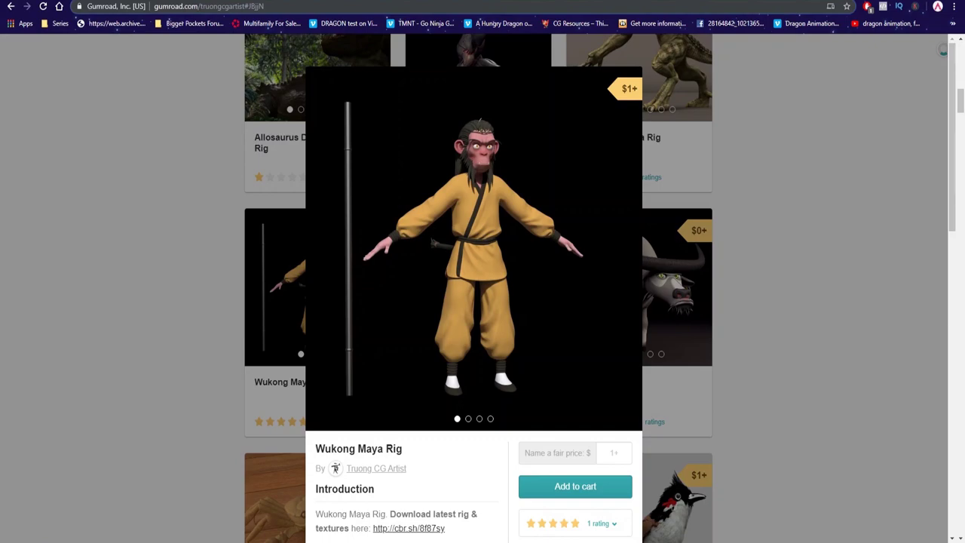
- Snip a rectangle around the Wukong character image and bring up the snip's save options
left_click(701, 229)
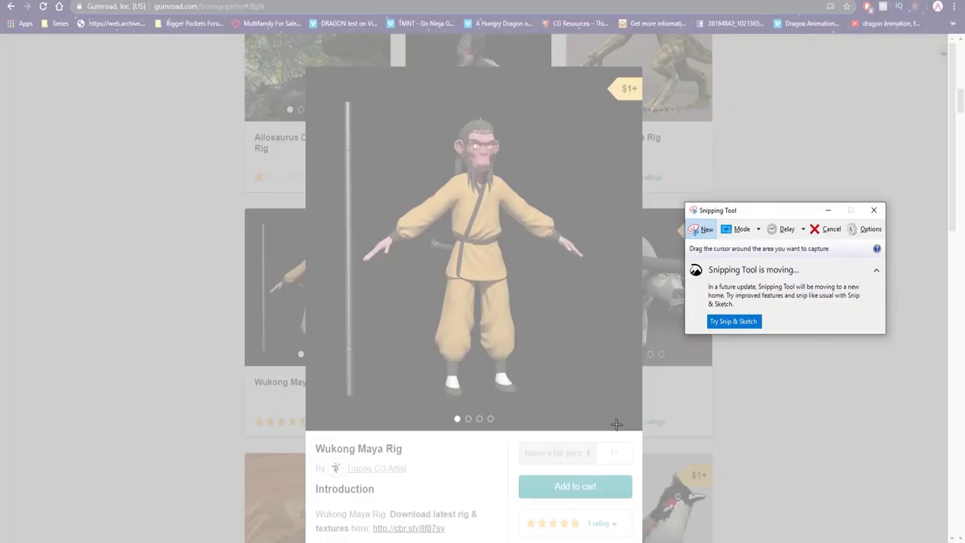
left_click_drag(331, 78, 604, 429)
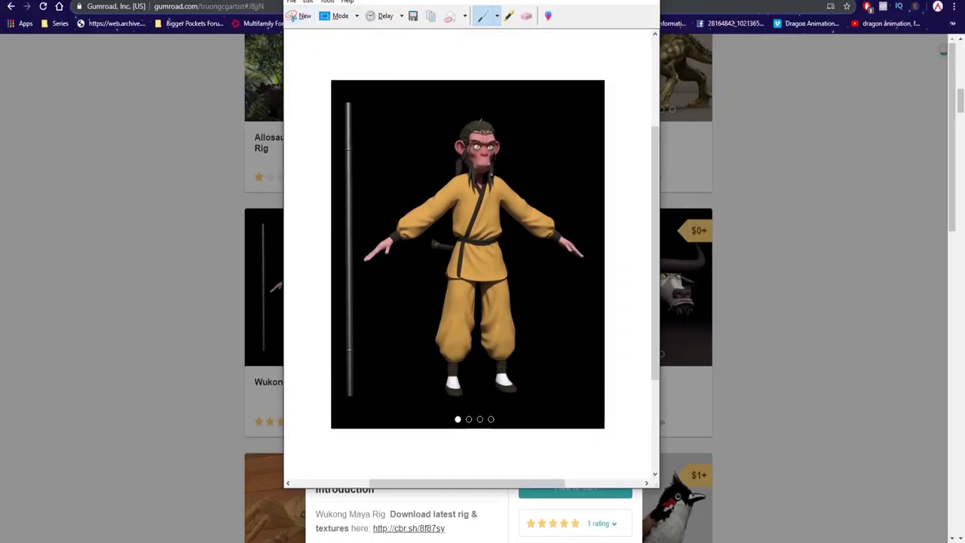
right_click(418, 137)
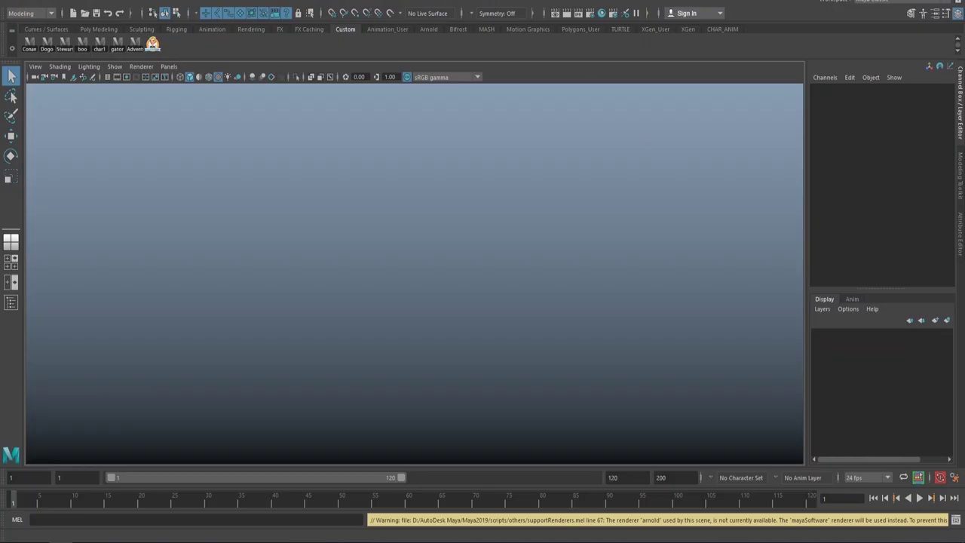
- Use File > Create Reference to bring wukong_rig.ma from the wukong folder into the scene
left_click(4, 2)
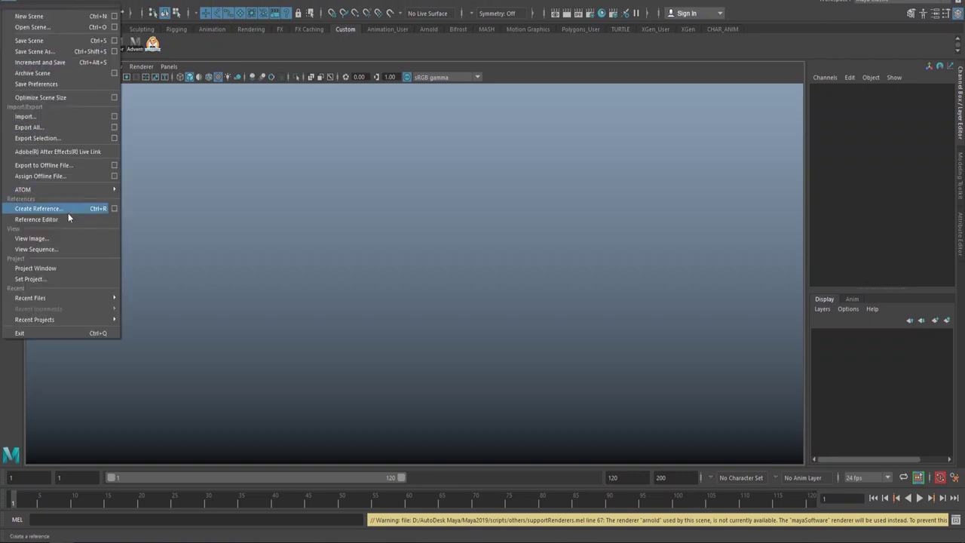
left_click(45, 208)
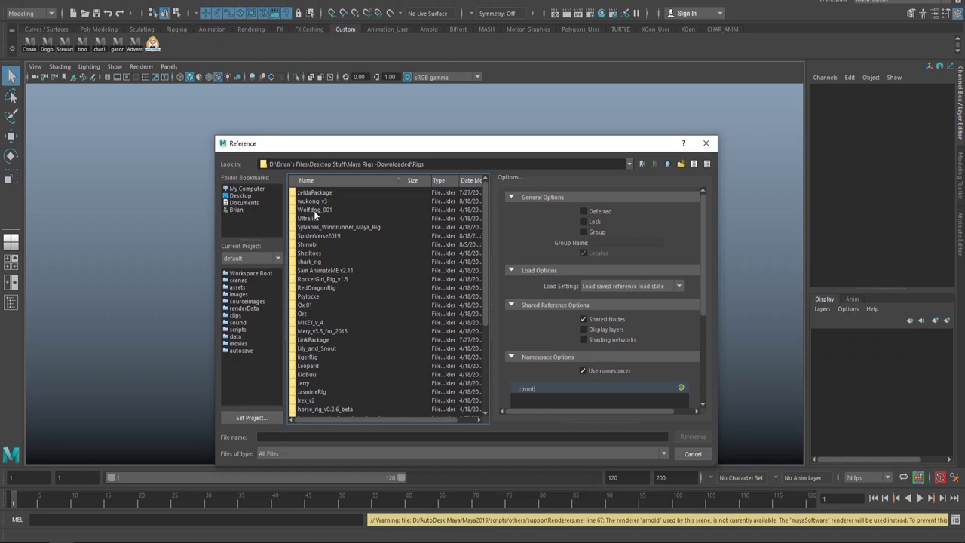
double_click(317, 198)
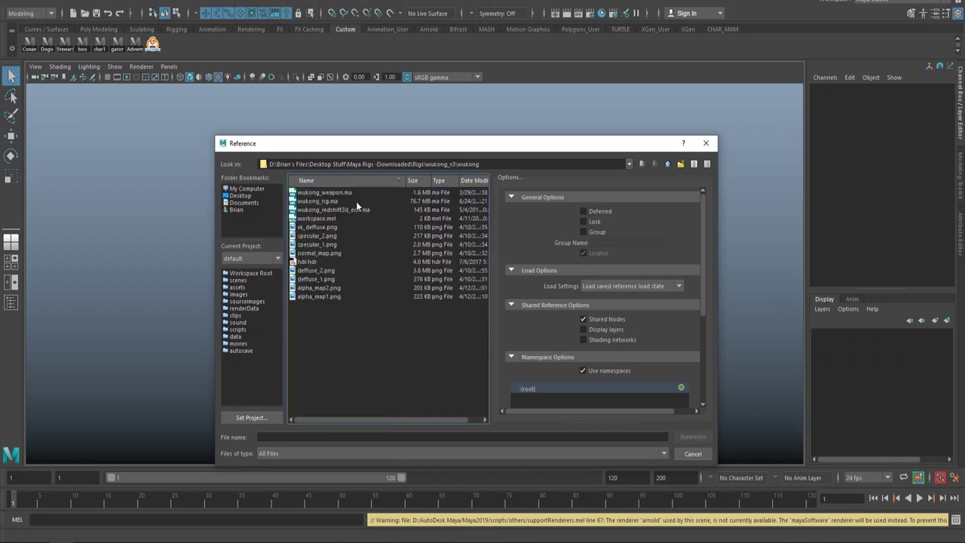
left_click(356, 200)
left_click(692, 437)
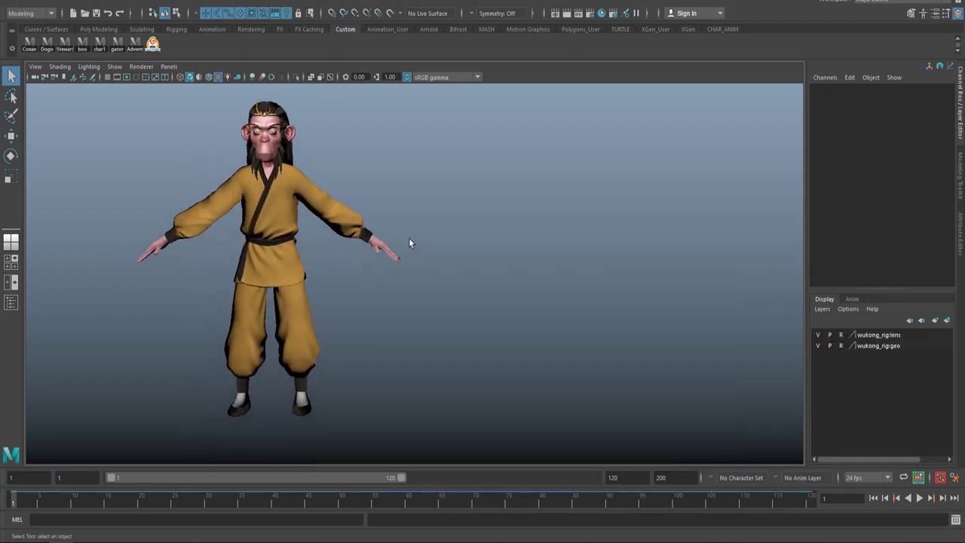
- Launch the AnimSchool Picker and set the Desktop Capture image as its background, zoomed in
left_click(153, 44)
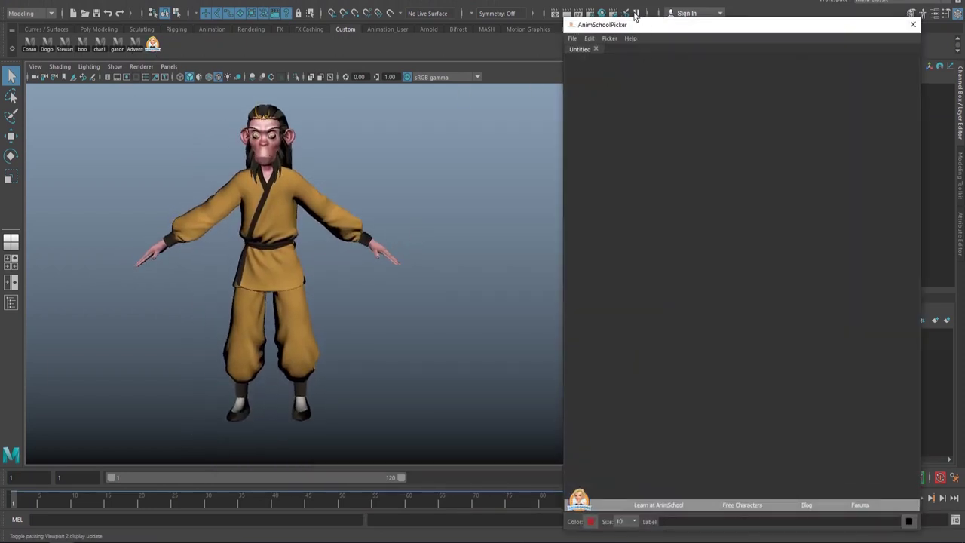
left_click_drag(574, 25, 525, 26)
left_click(526, 39)
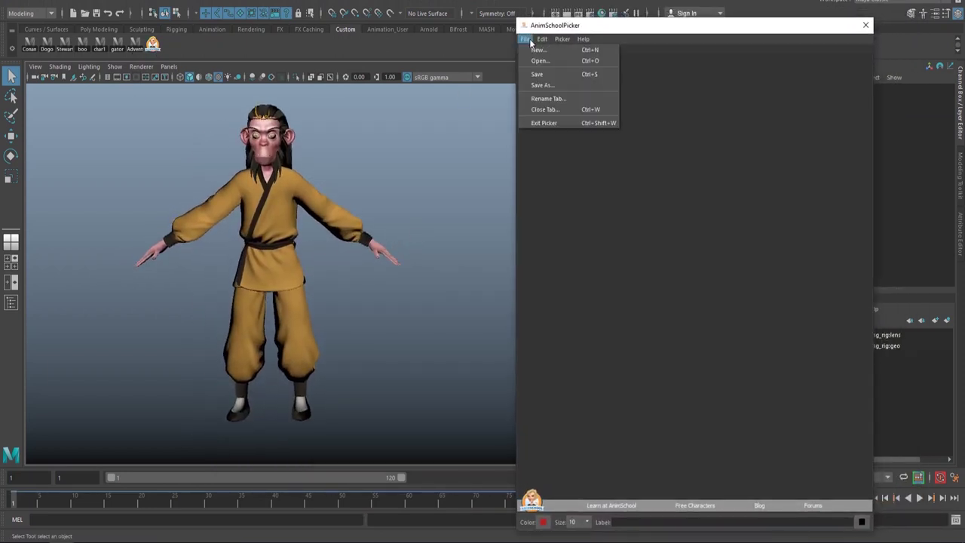
mouse_move(562, 40)
left_click(784, 69)
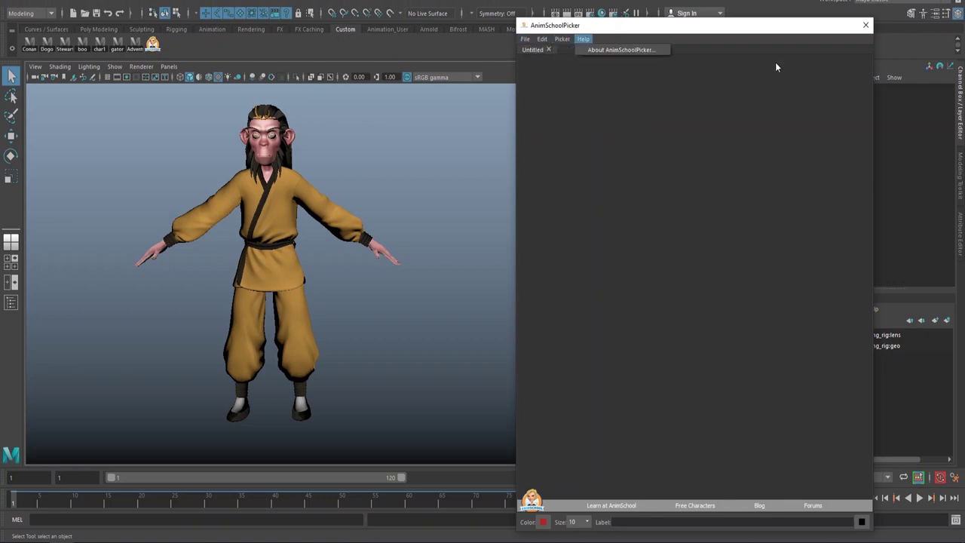
left_click(562, 39)
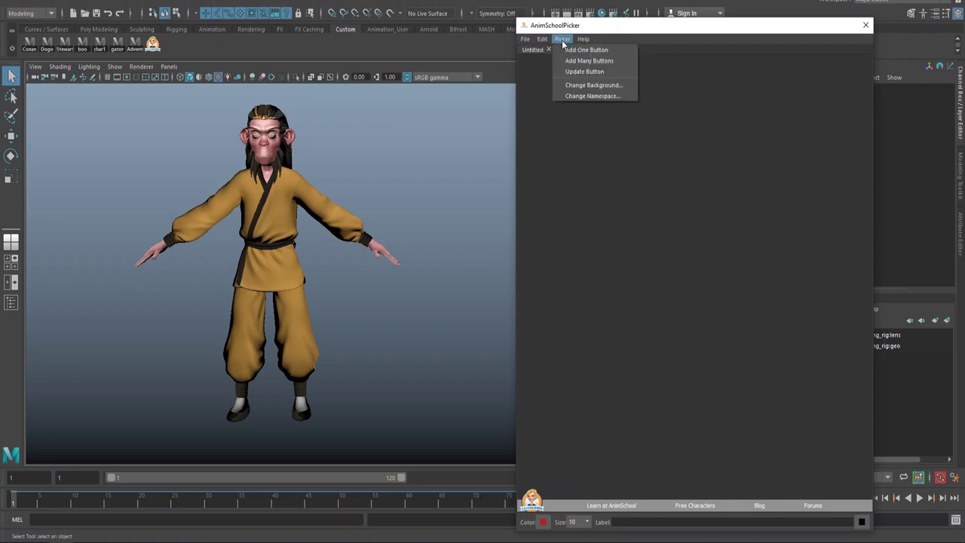
left_click(566, 83)
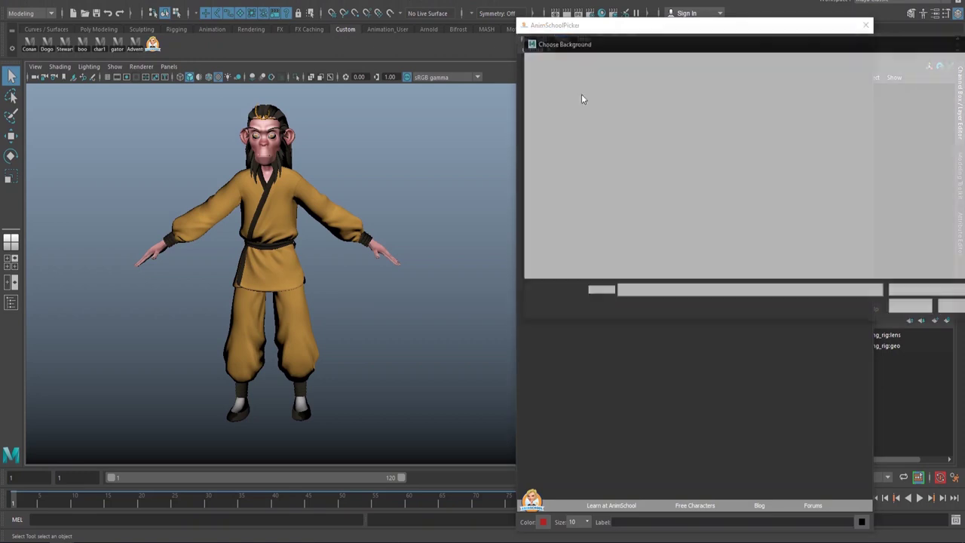
left_click(555, 185)
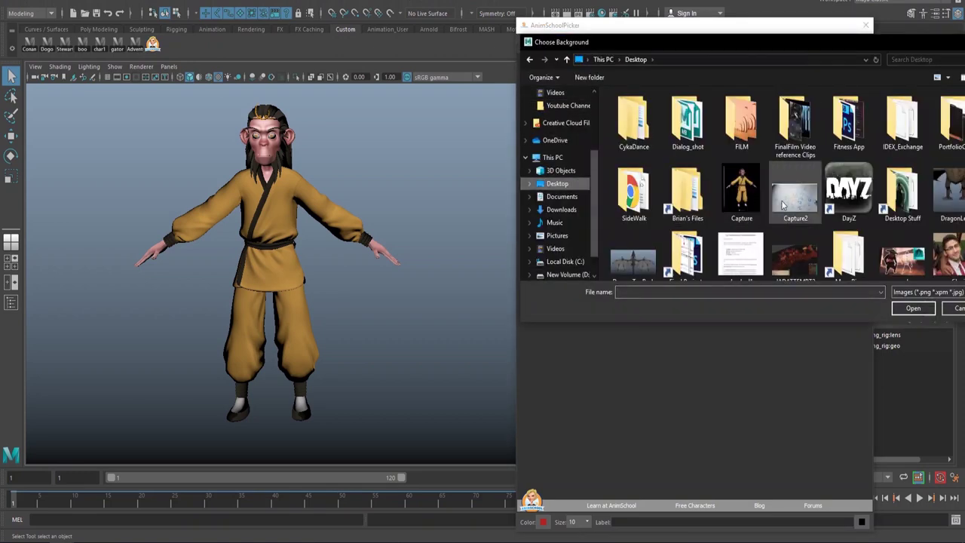
left_click(744, 190)
left_click(913, 308)
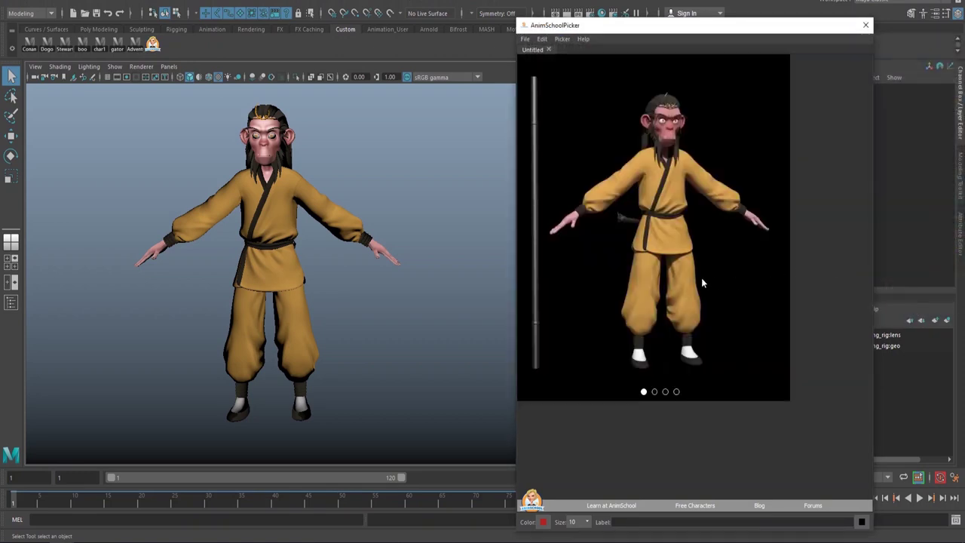
scroll(688, 280, "up", 5)
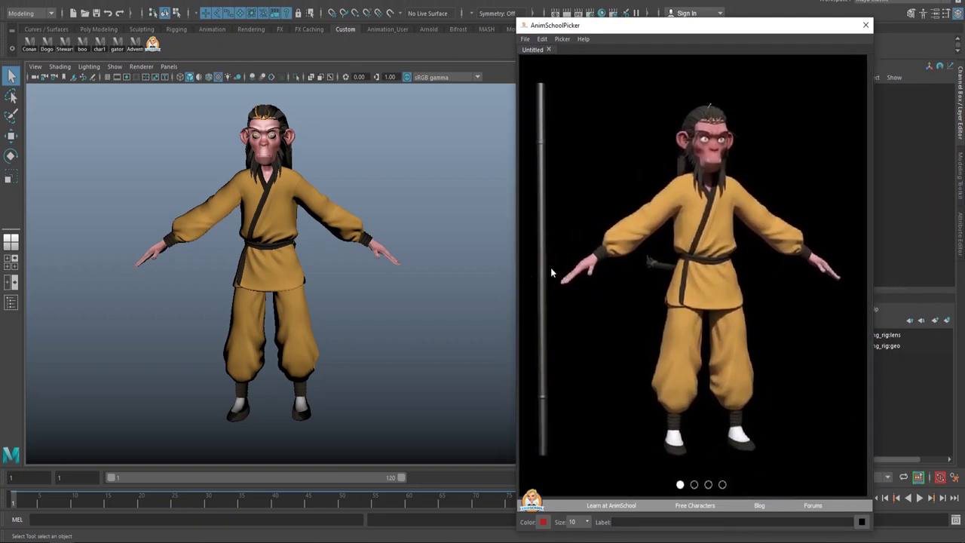
left_click(408, 178)
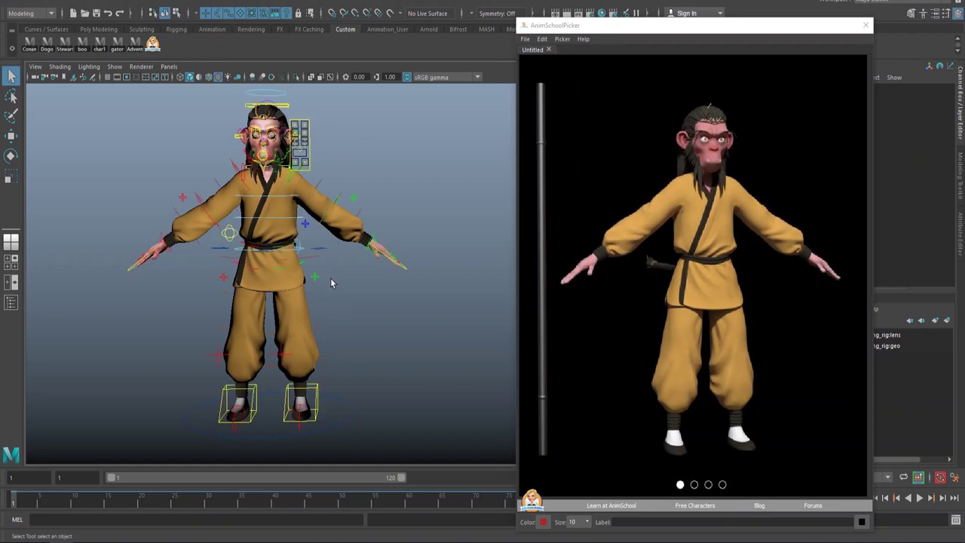
middle_click_drag(332, 282, 313, 285, "alt")
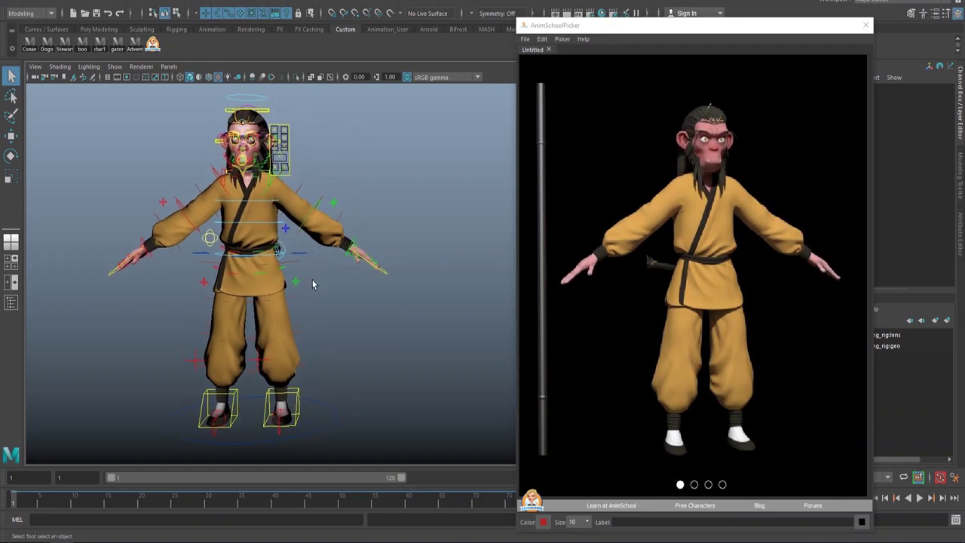
scroll(312, 280, "up", 2)
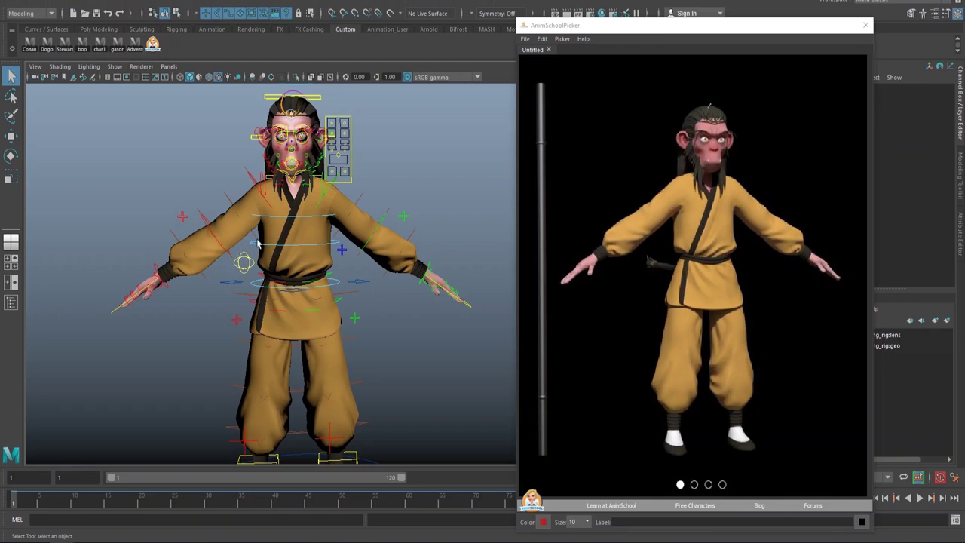
left_click(307, 221)
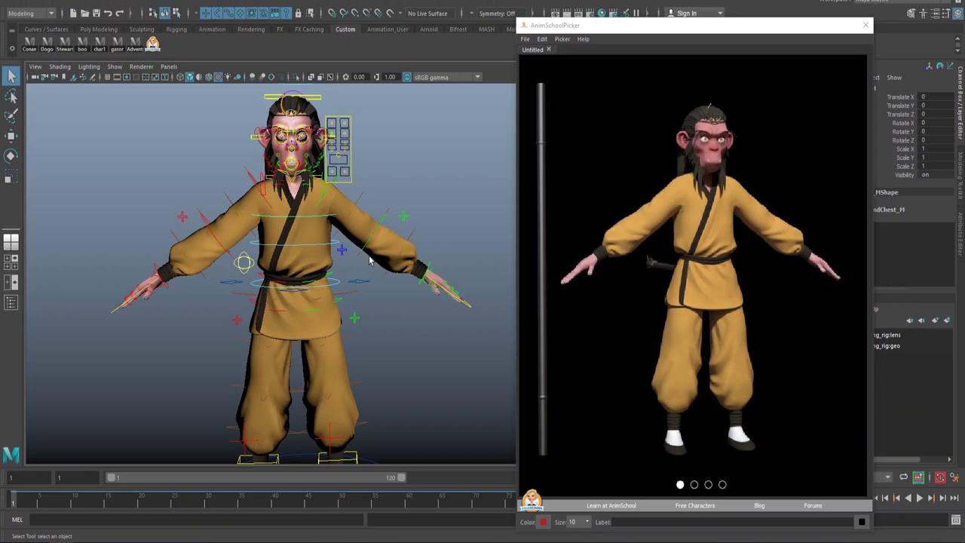
left_click(489, 337)
scroll(326, 261, "up", 3)
left_click_drag(313, 258, 297, 287, "alt")
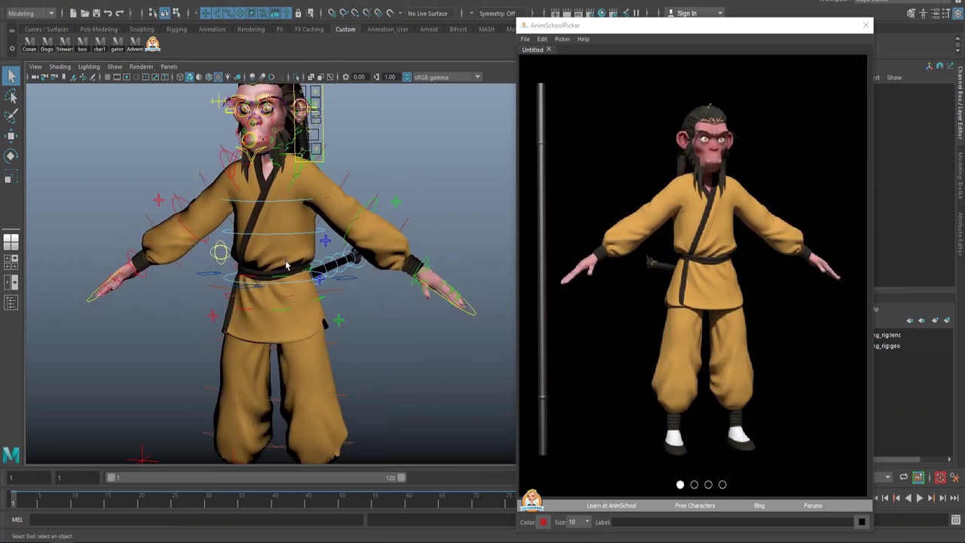
left_click(296, 281)
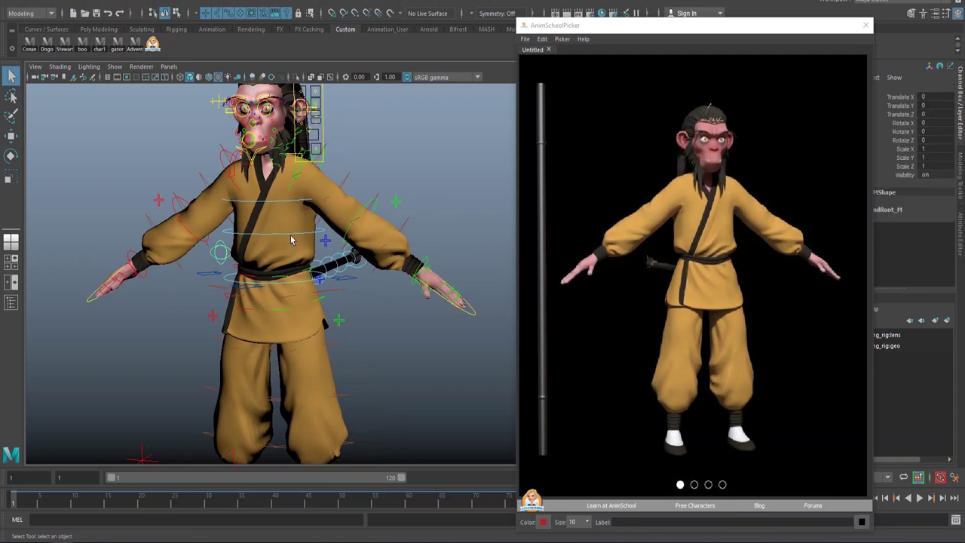
left_click_drag(296, 301, 377, 311, "alt")
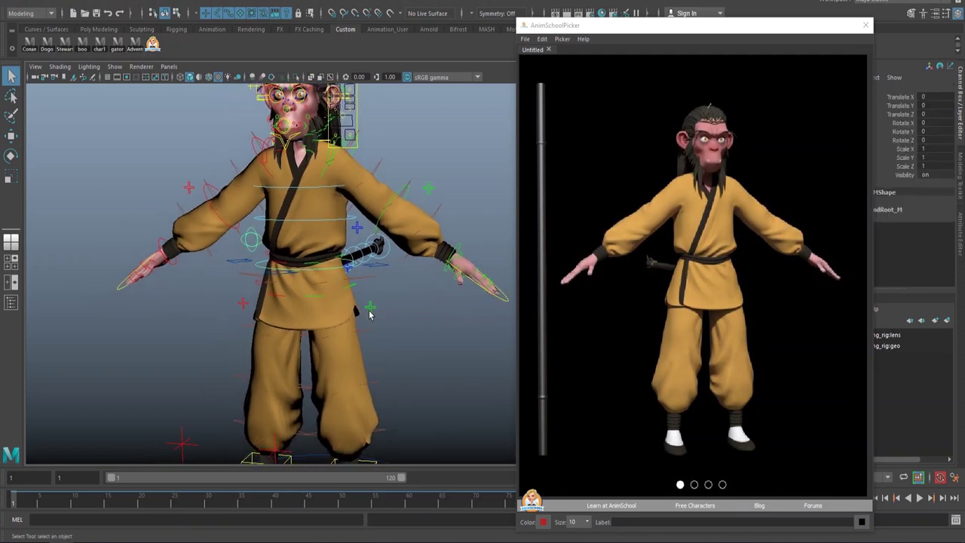
left_click(382, 279)
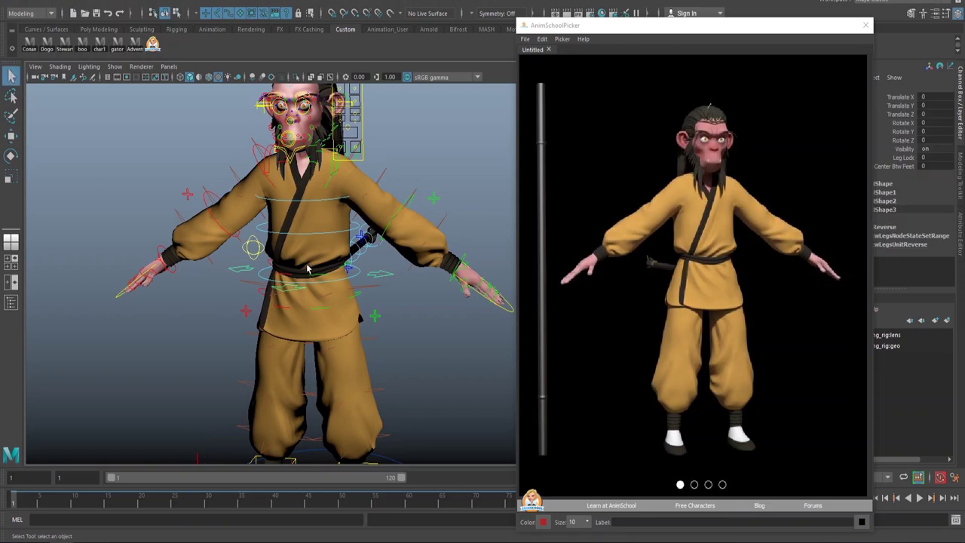
key("w")
right_click_drag(381, 278, 332, 228, "alt")
left_click_drag(329, 225, 329, 257)
key("ctrl+z")
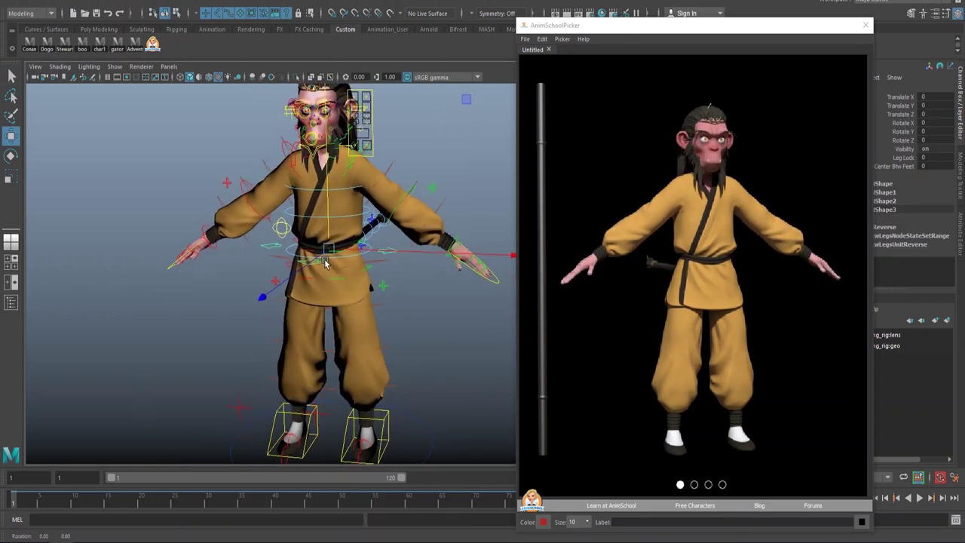
- Add one picker button on the belt for the selected root control and test it
key("q")
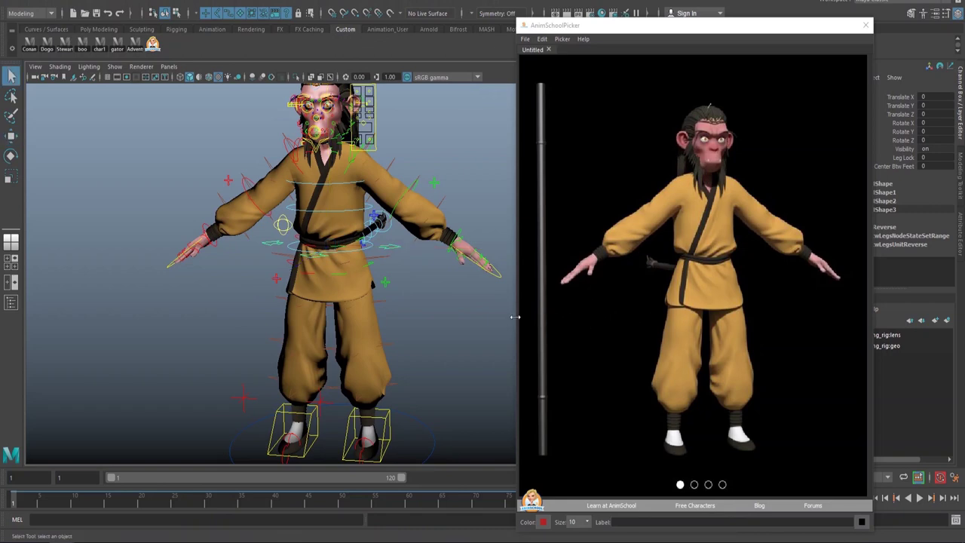
right_click(712, 268)
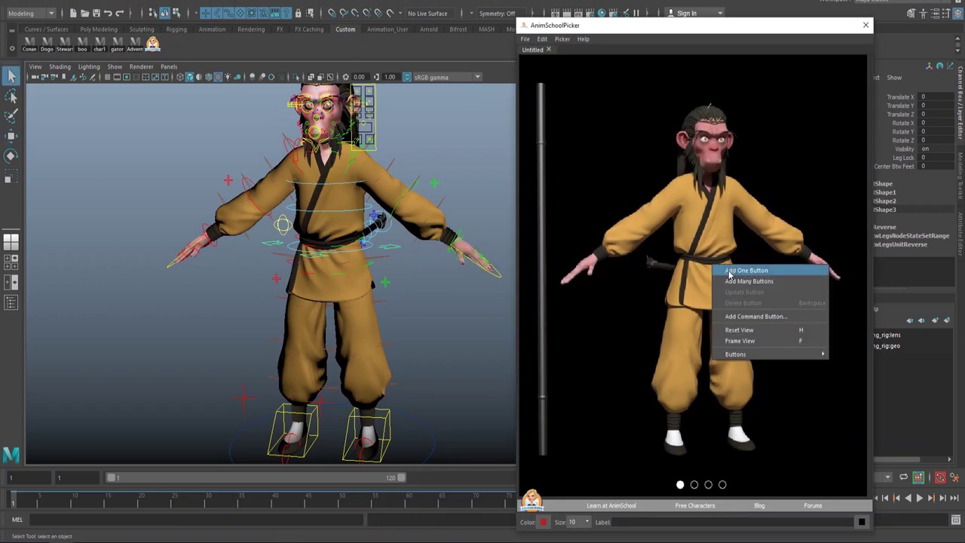
left_click(730, 271)
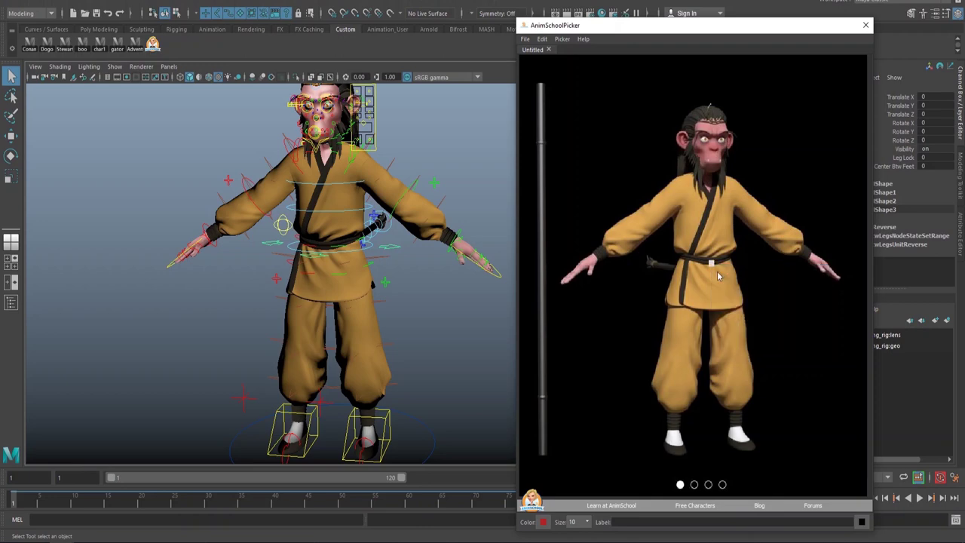
left_click(711, 276)
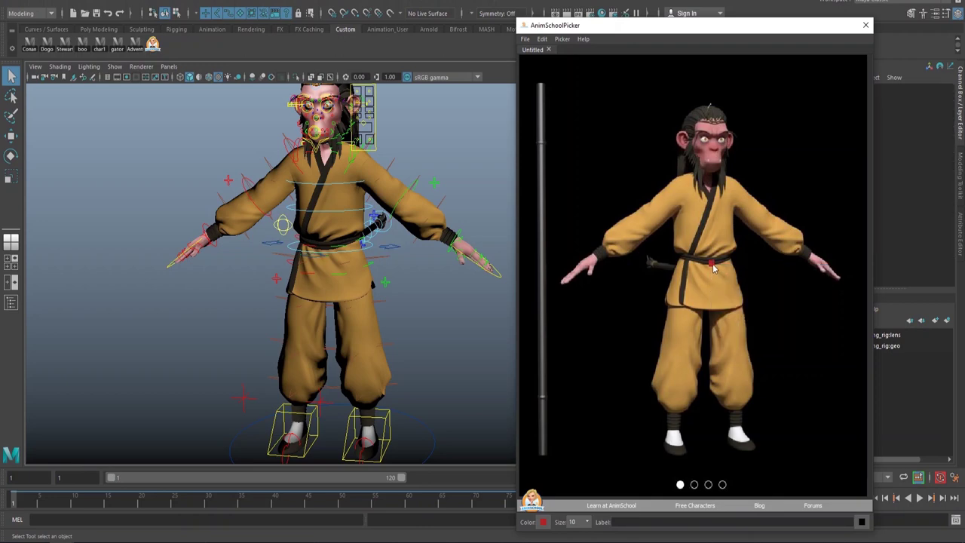
left_click(712, 266)
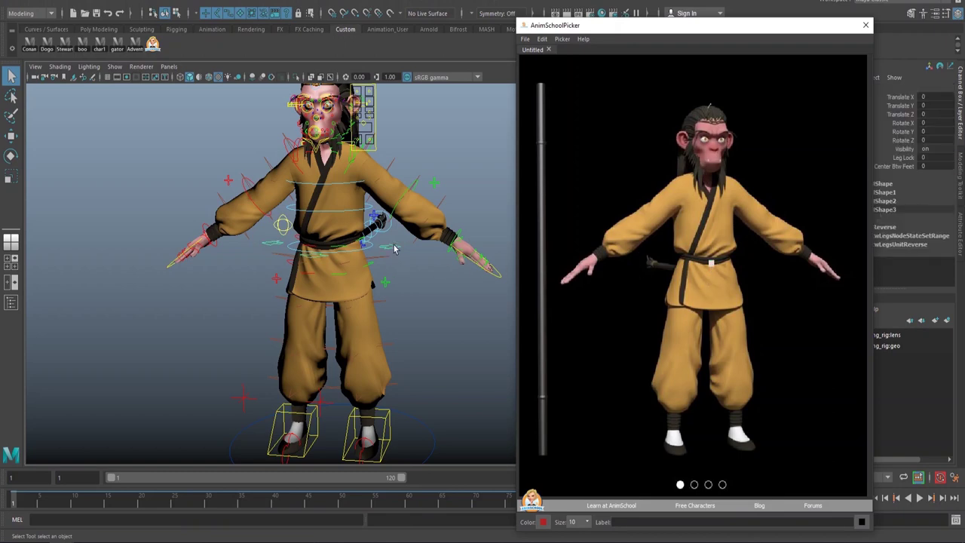
left_click(723, 295)
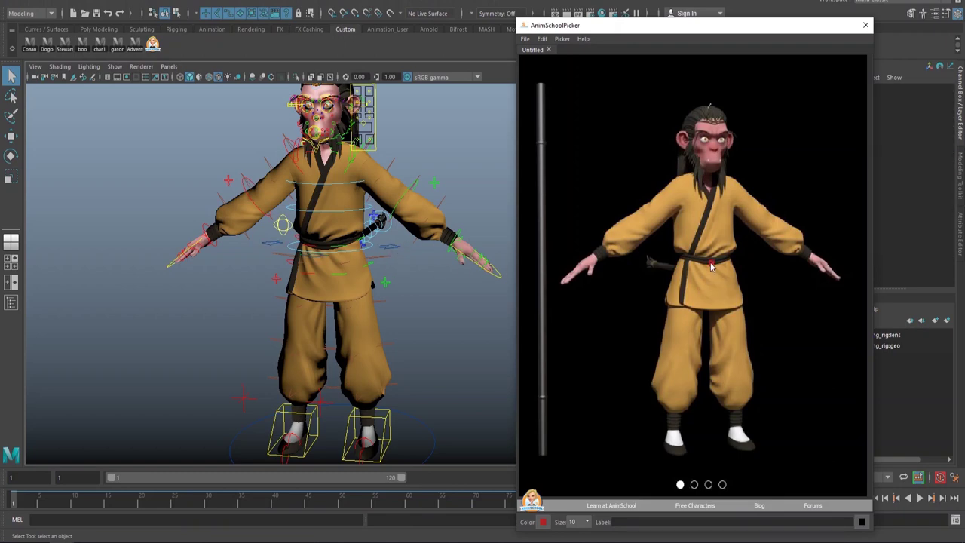
- Give the belt picker button size 20, green colour and the label COG
left_click(712, 266)
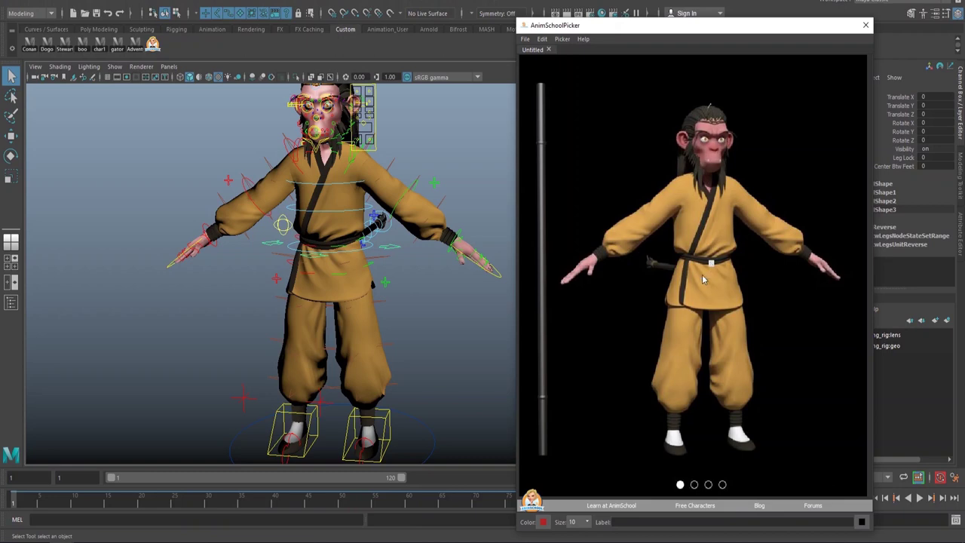
left_click(586, 522)
left_click(581, 503)
left_click(543, 522)
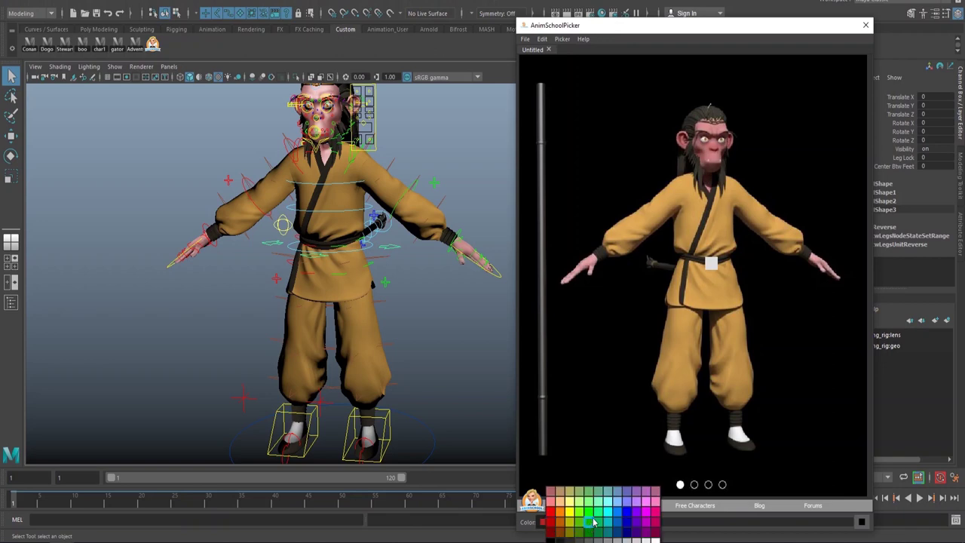
left_click(581, 520)
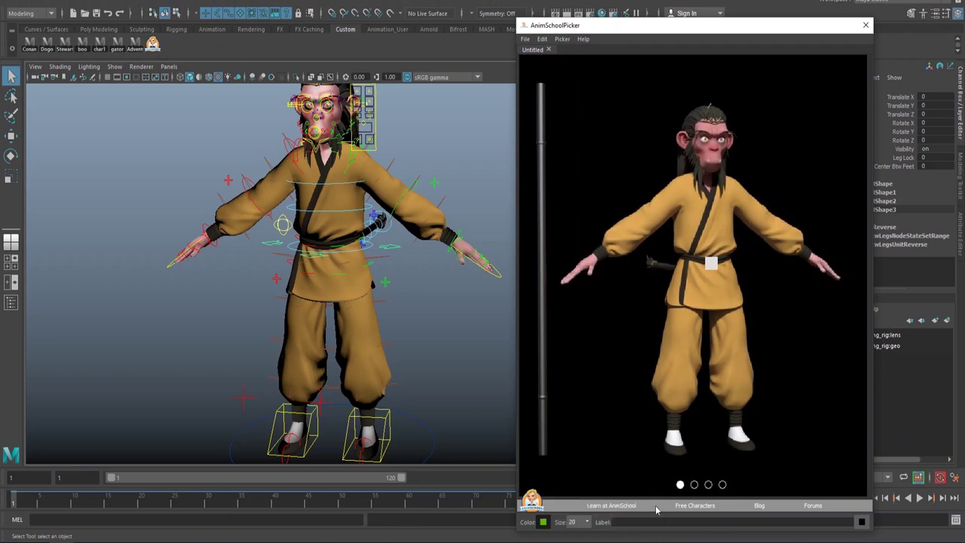
left_click(645, 521)
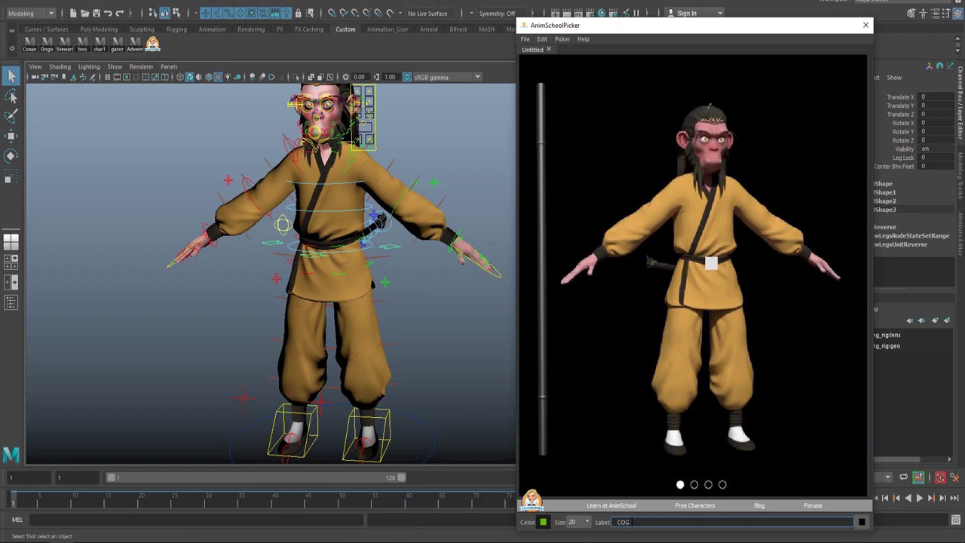
key("Return")
left_click(790, 353)
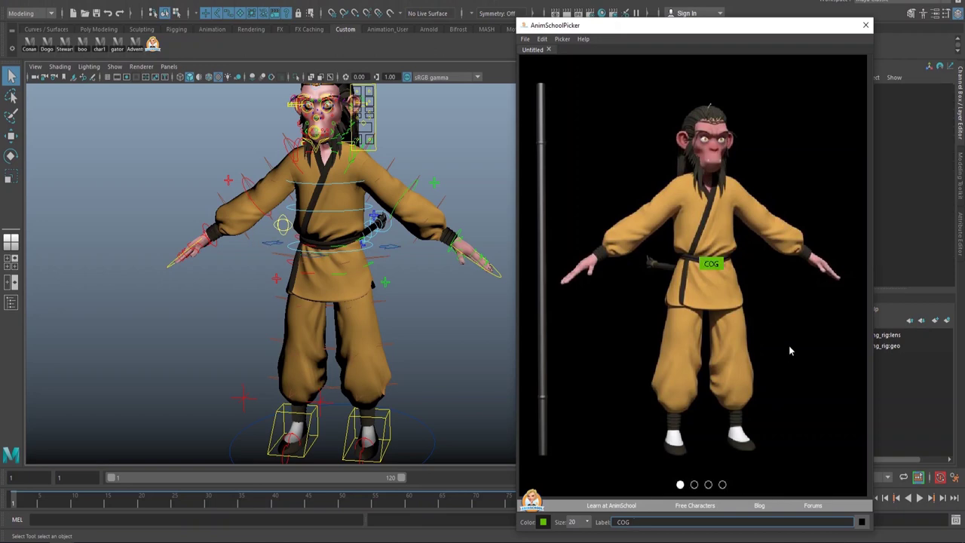
left_click(712, 262)
left_click(715, 266)
left_click_drag(717, 264, 692, 245)
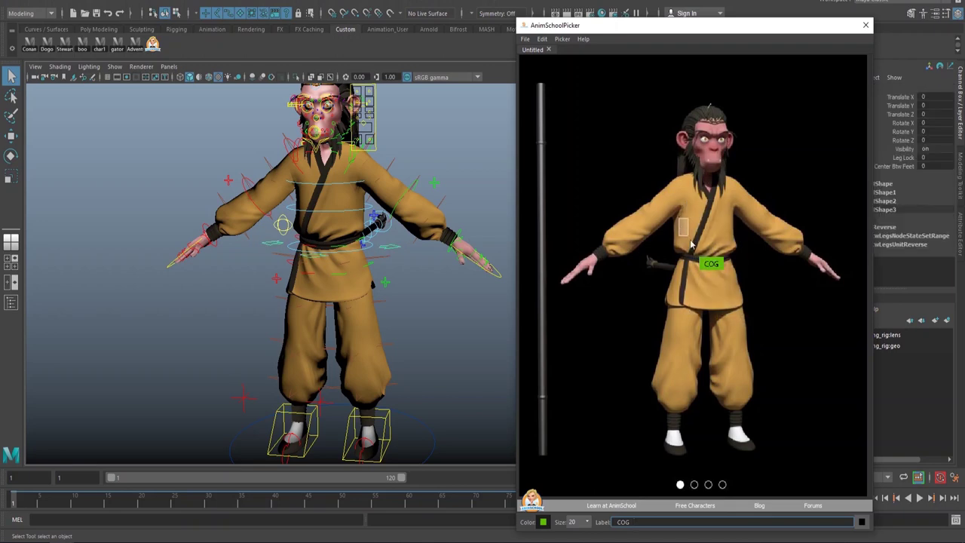
left_click(726, 307)
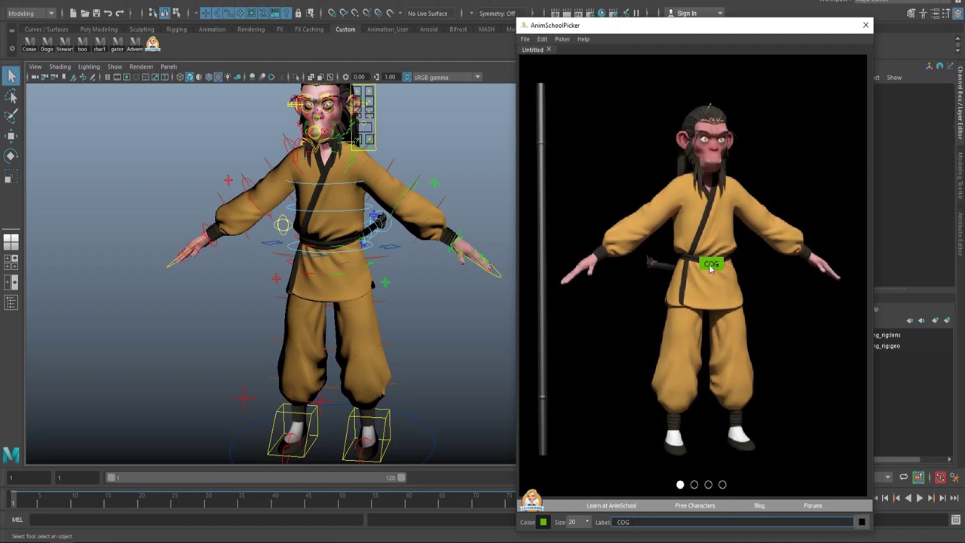
mouse_move(713, 269)
left_mouse_down()
mouse_move(701, 269)
mouse_move(663, 226)
mouse_move(710, 264)
left_mouse_up()
left_click(763, 286)
left_click(710, 263)
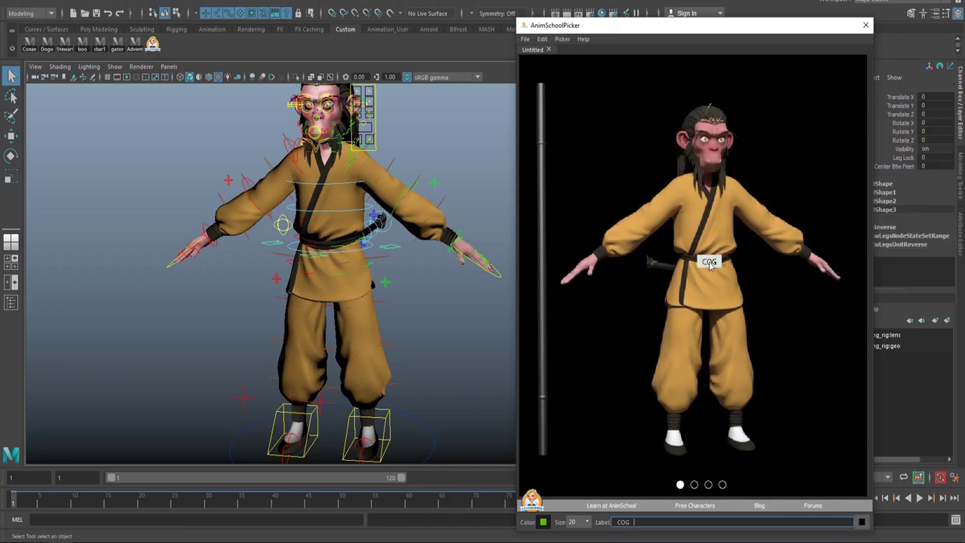
type("w")
key("Return")
key("w")
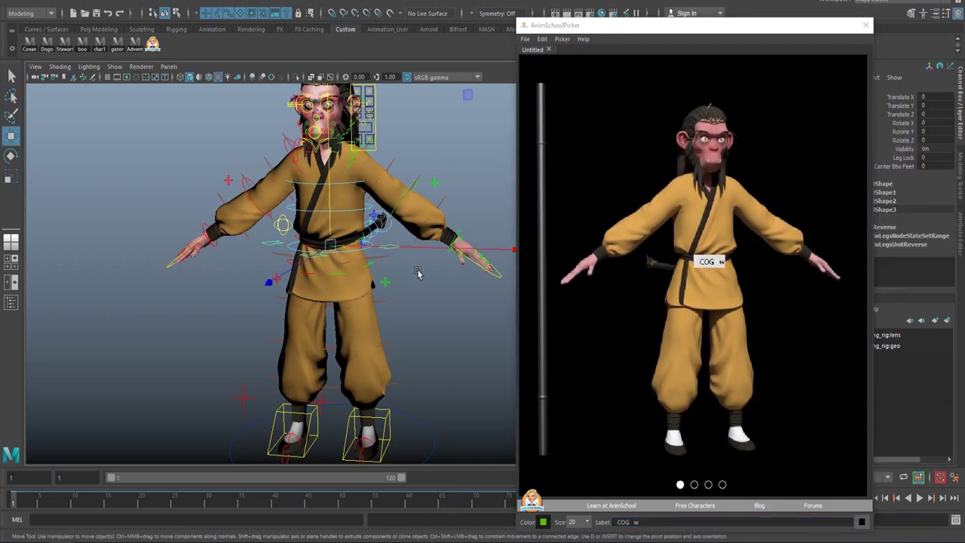
left_click(703, 284)
left_click(709, 263)
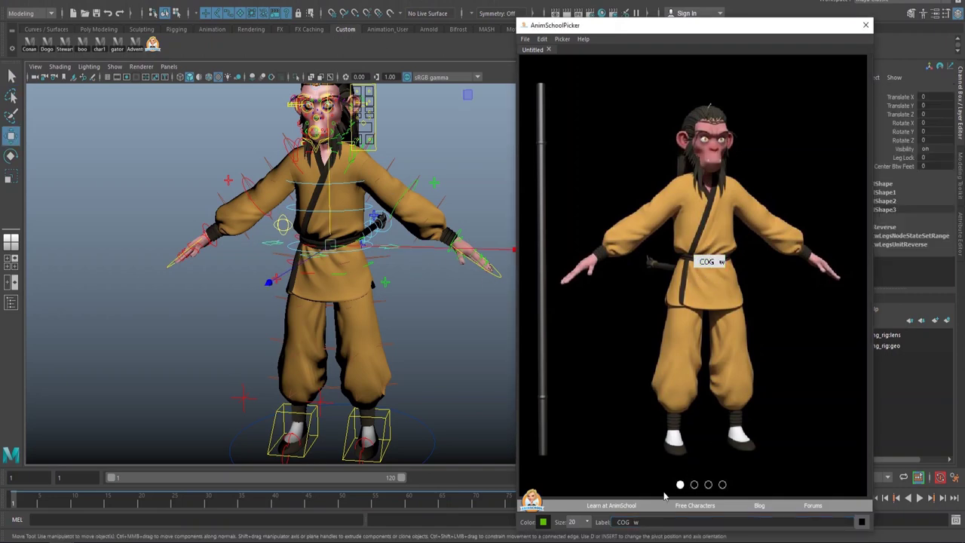
left_click(665, 520)
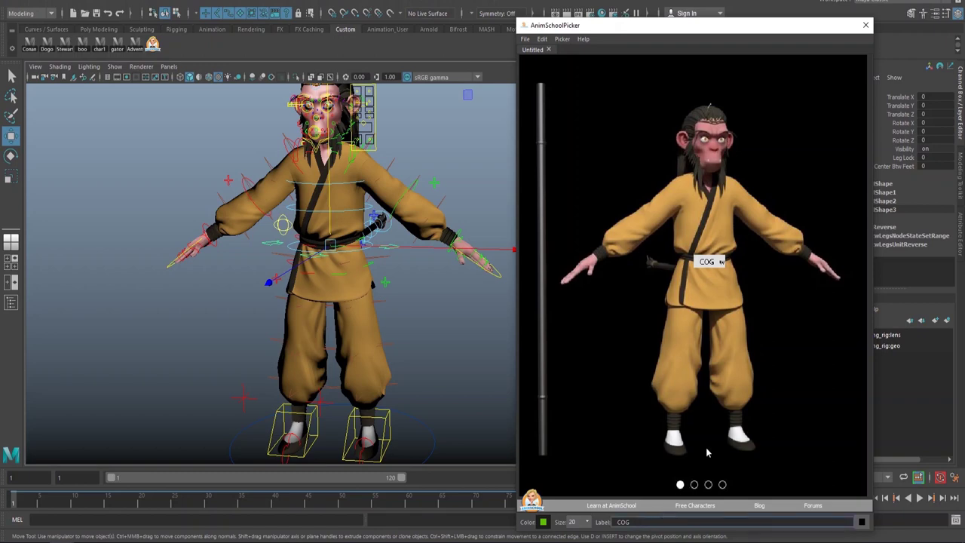
key("Return")
left_click(759, 288)
left_click(709, 257)
- Select the root and chest controls and add three picker buttons beside the torso
left_click(647, 367)
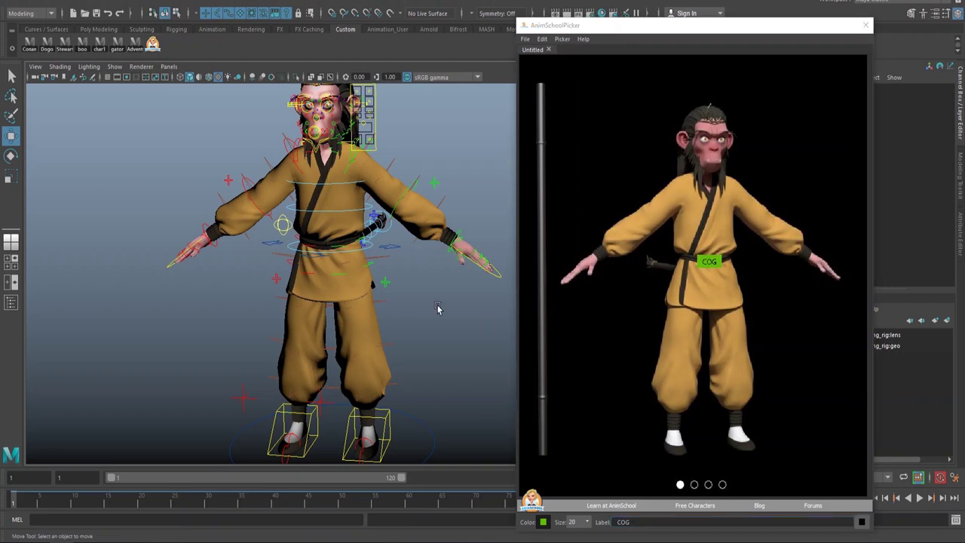
scroll(400, 309, "up", 5)
left_click_drag(397, 322, 370, 315, "alt")
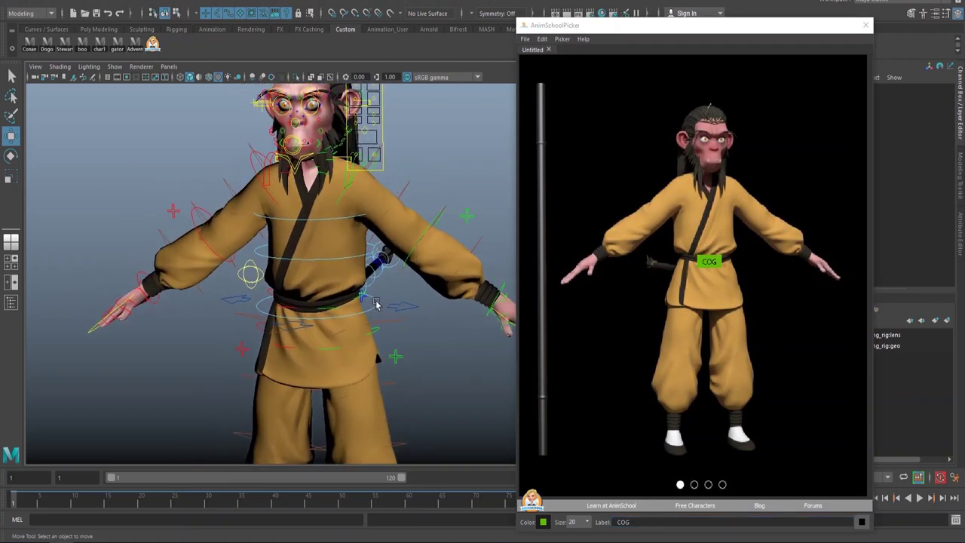
left_click(375, 303)
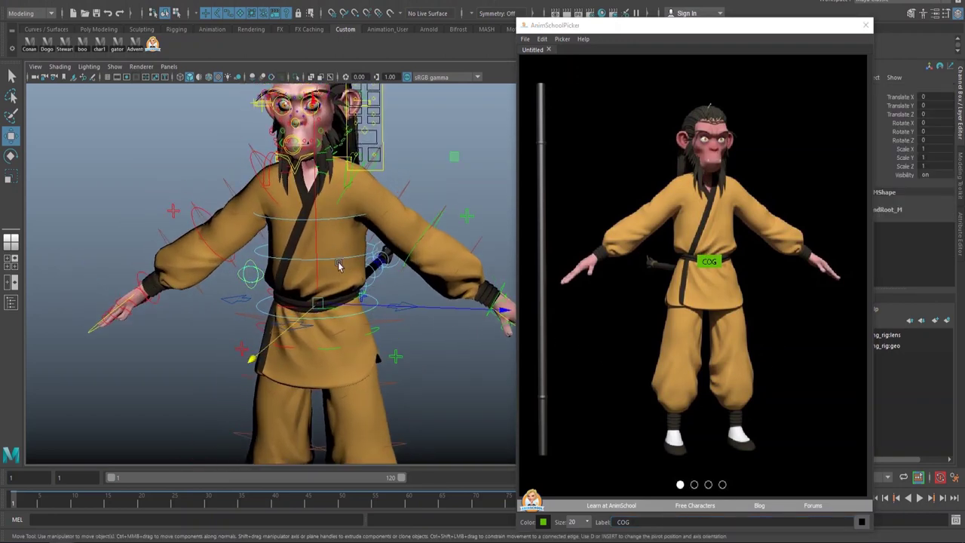
left_click(341, 219)
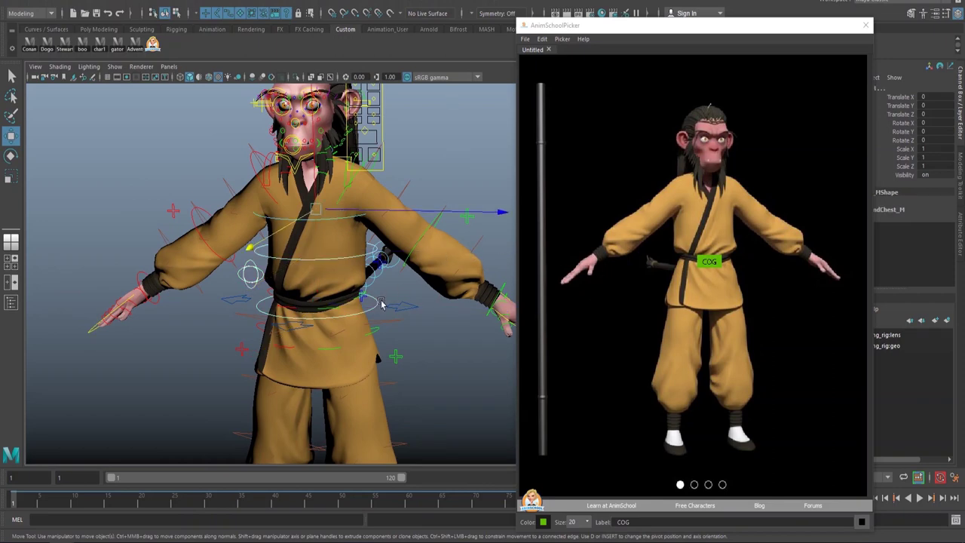
left_click(648, 213)
right_click(648, 213)
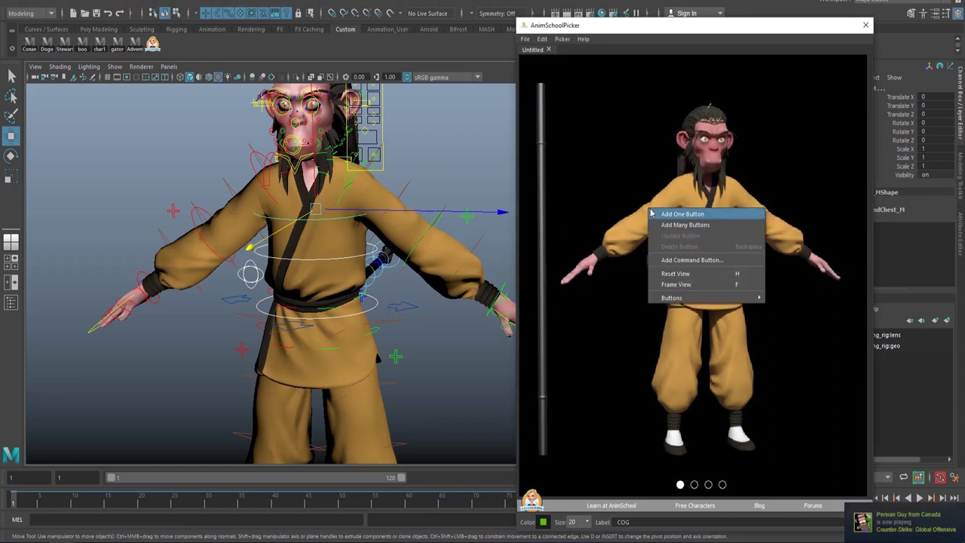
left_click(672, 226)
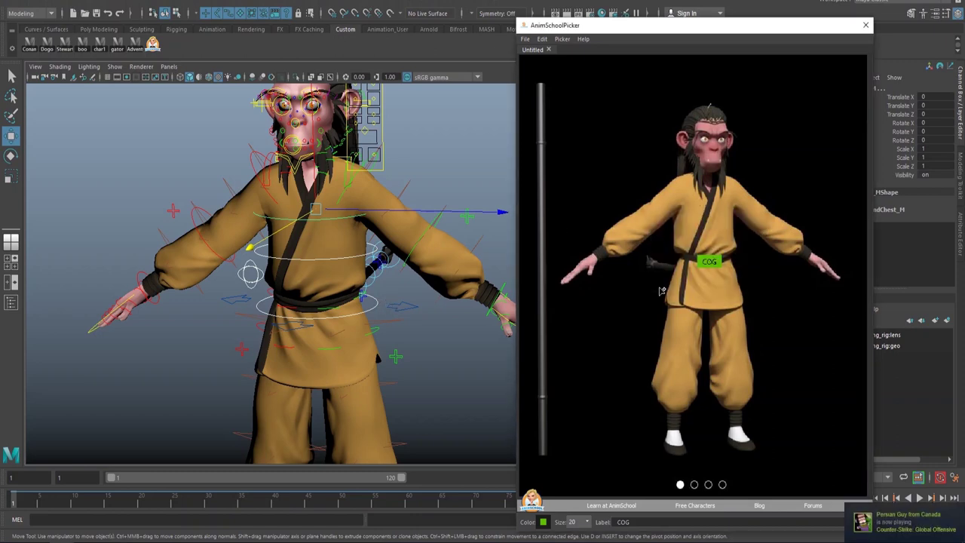
left_click(657, 289)
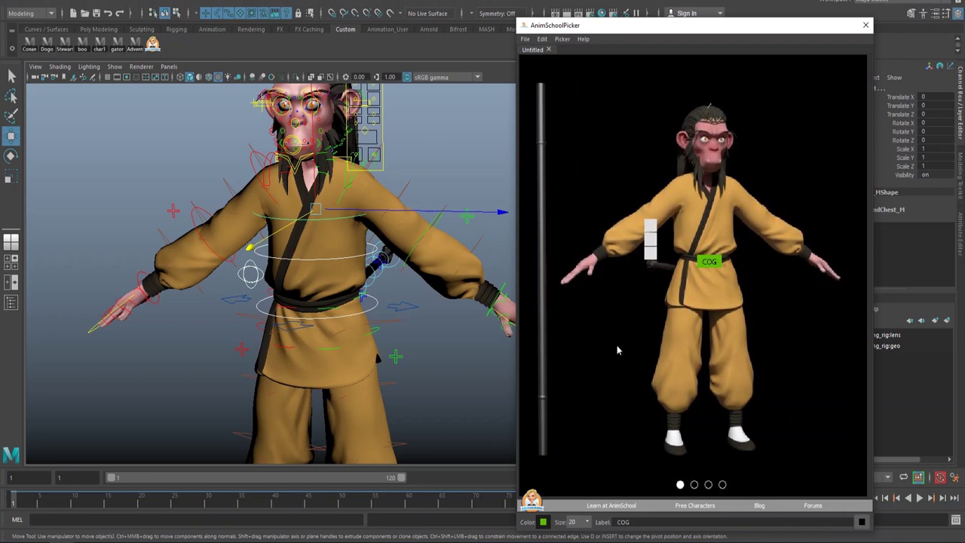
- Test one new torso button, then box-select the three new buttons in the picker
left_click(590, 498)
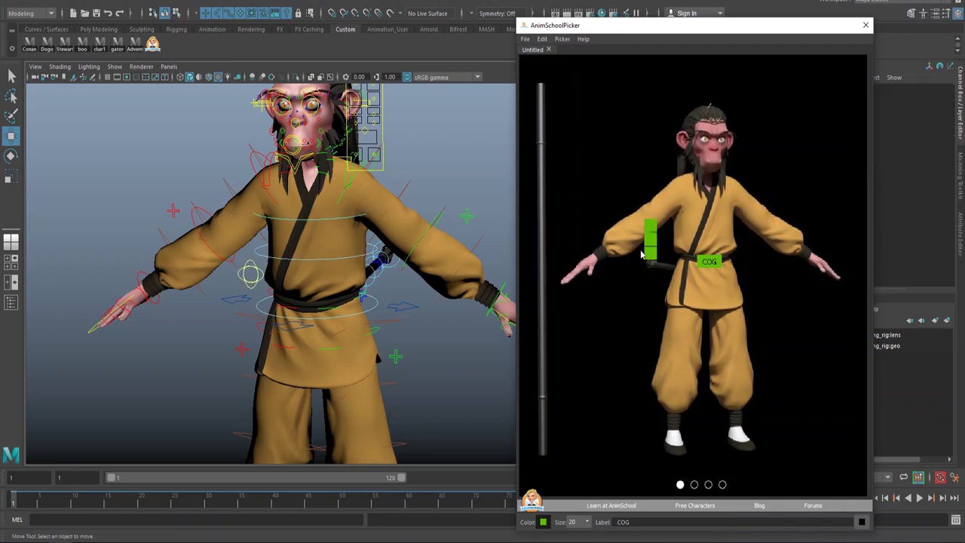
left_click(651, 254)
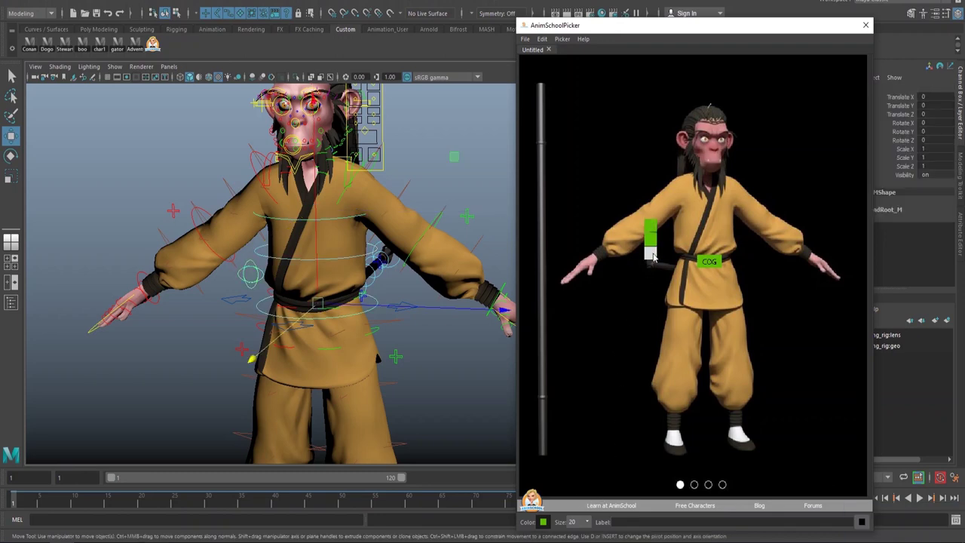
left_click_drag(682, 214, 711, 240)
left_click(711, 240)
left_click(709, 226)
left_click(724, 196)
- Move the two chest buttons higher up the torso and check each selects its control
left_click_drag(682, 199, 713, 235)
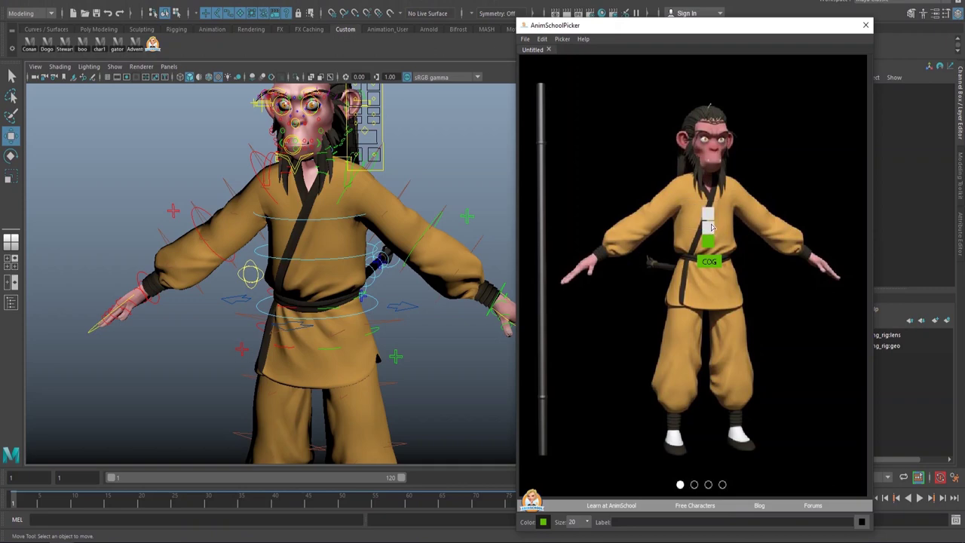
left_click_drag(711, 228, 711, 220)
left_click(709, 219)
left_click_drag(710, 213, 710, 196)
left_click(709, 219)
left_click(708, 216)
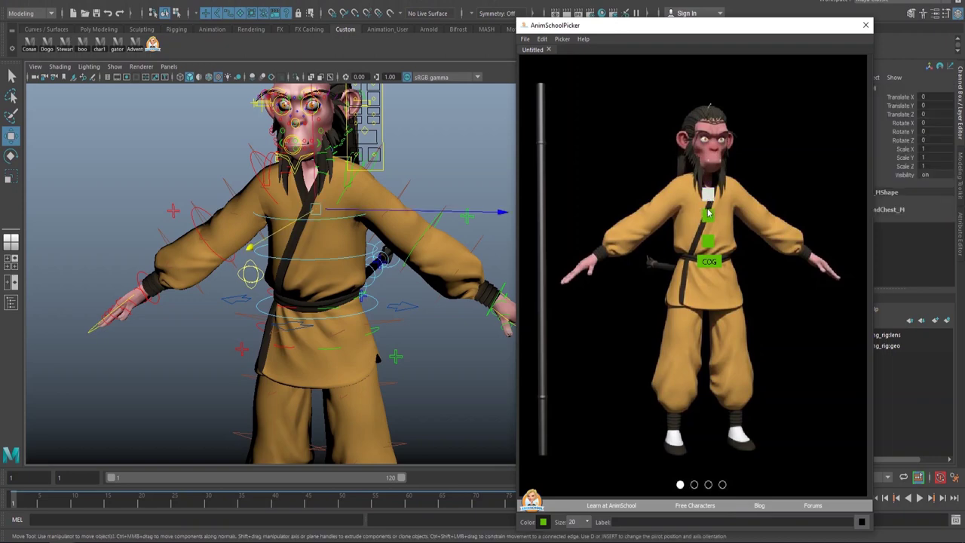
left_click(709, 195)
key("q")
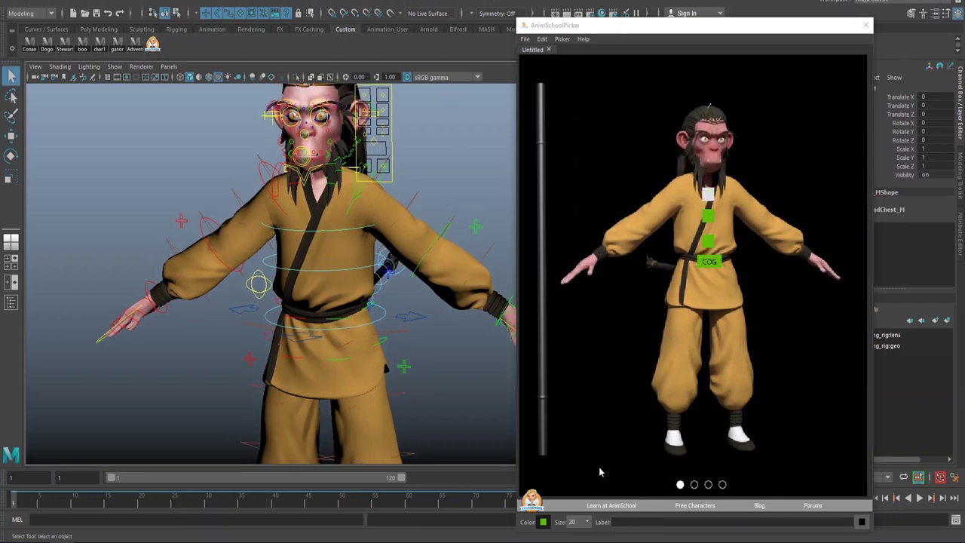
middle_click_drag(374, 368, 364, 328, "alt")
left_click_drag(365, 328, 438, 353, "alt")
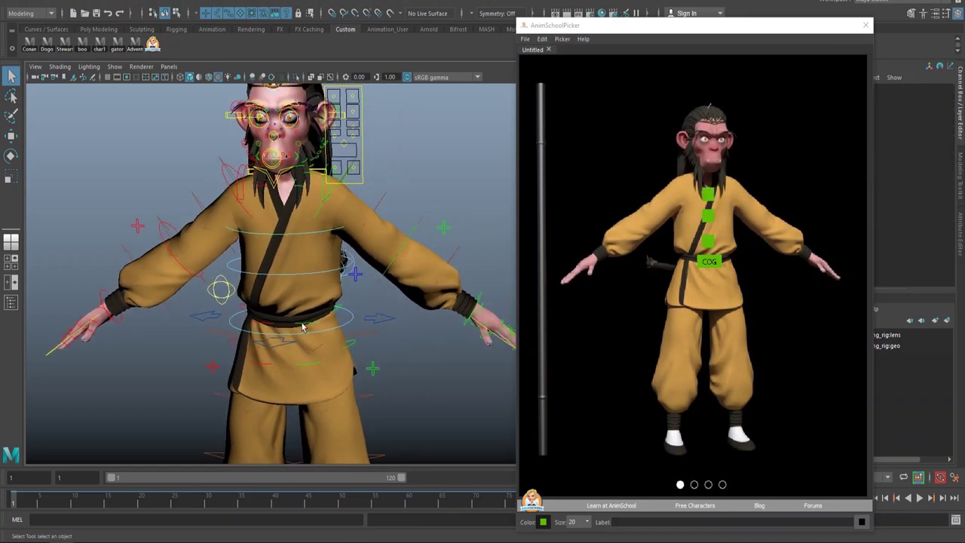
left_click_drag(150, 307, 219, 310, "alt")
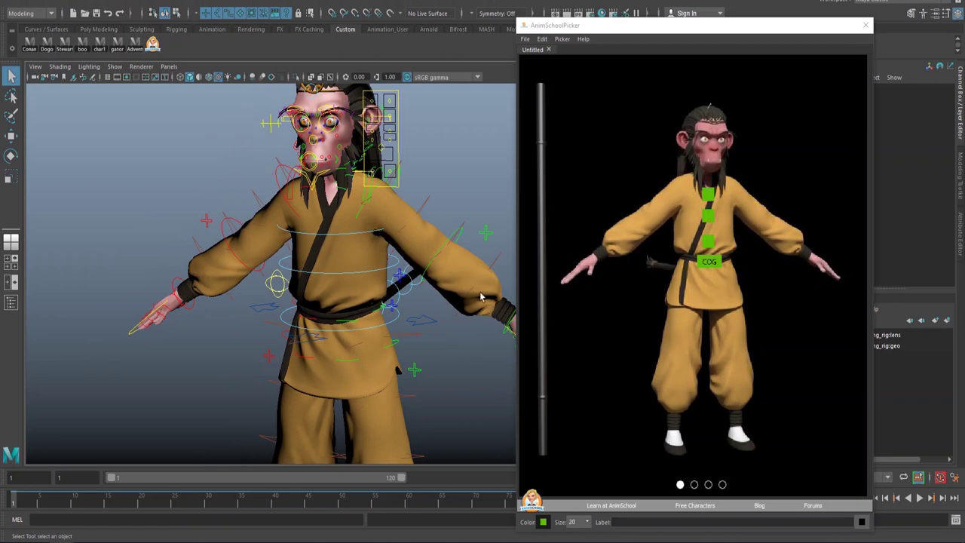
left_click_drag(290, 297, 315, 205, "alt")
left_click_drag(268, 231, 192, 297, "alt")
middle_click_drag(141, 288, 221, 238, "alt")
left_click(296, 178)
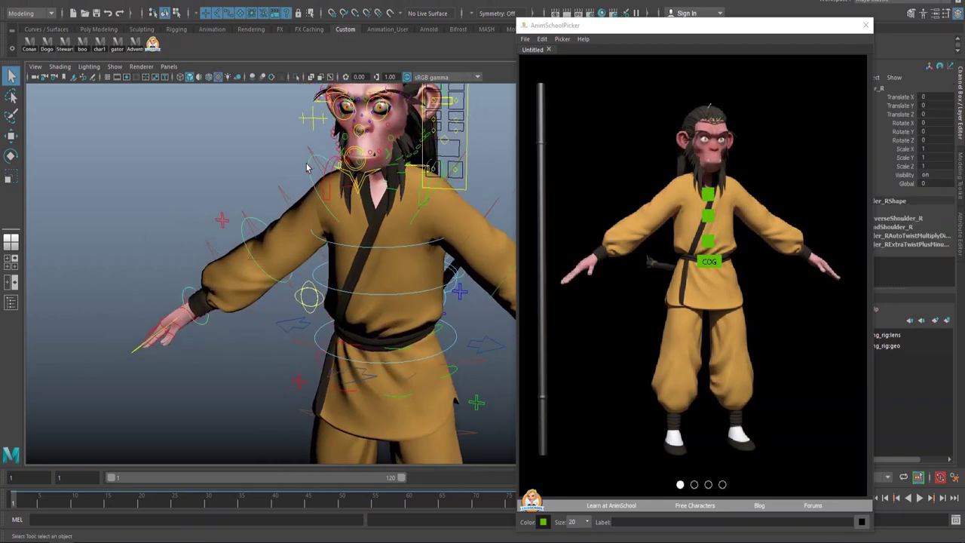
left_click(244, 143)
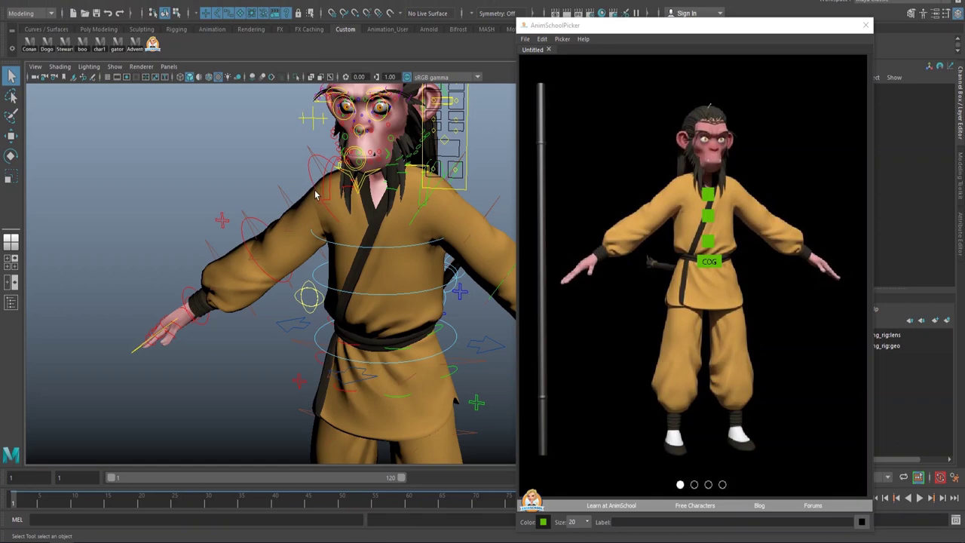
left_click(316, 195)
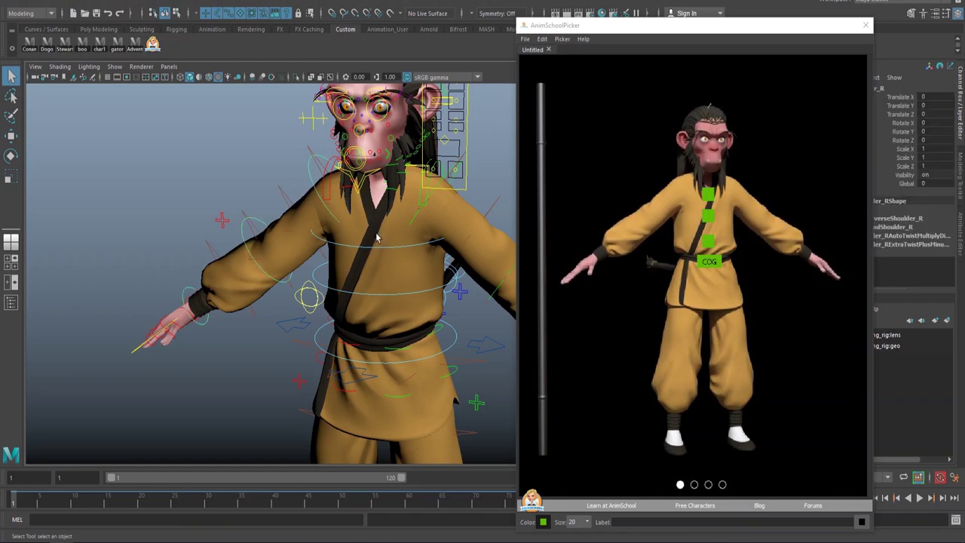
left_click_drag(377, 239, 331, 257, "alt")
right_click_drag(332, 257, 287, 287, "alt")
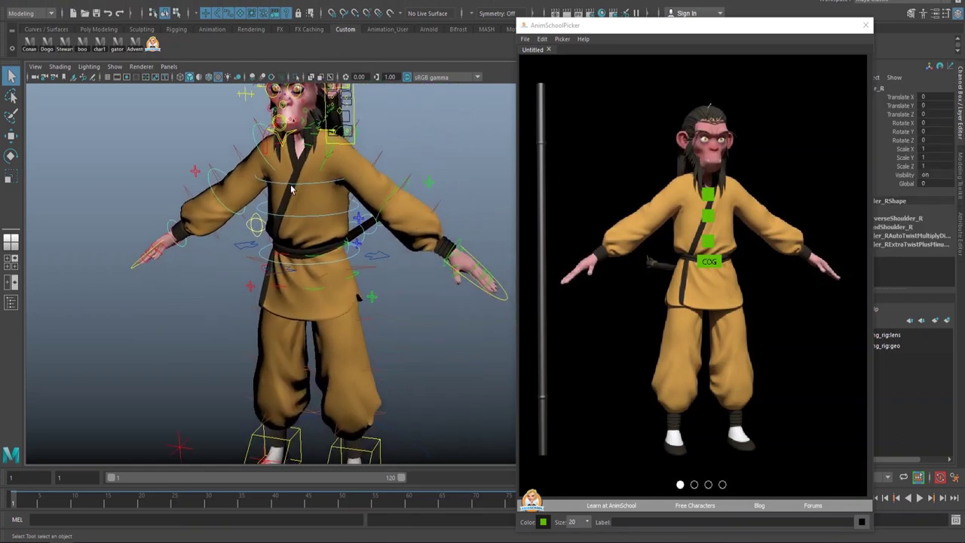
left_click_drag(287, 287, 257, 288, "alt")
left_click(272, 295)
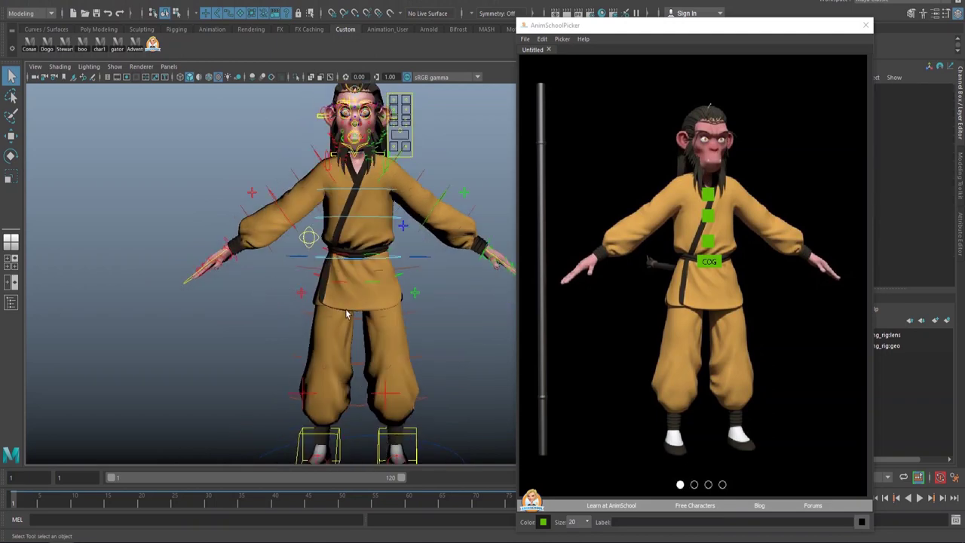
right_click_drag(347, 313, 335, 294, "alt")
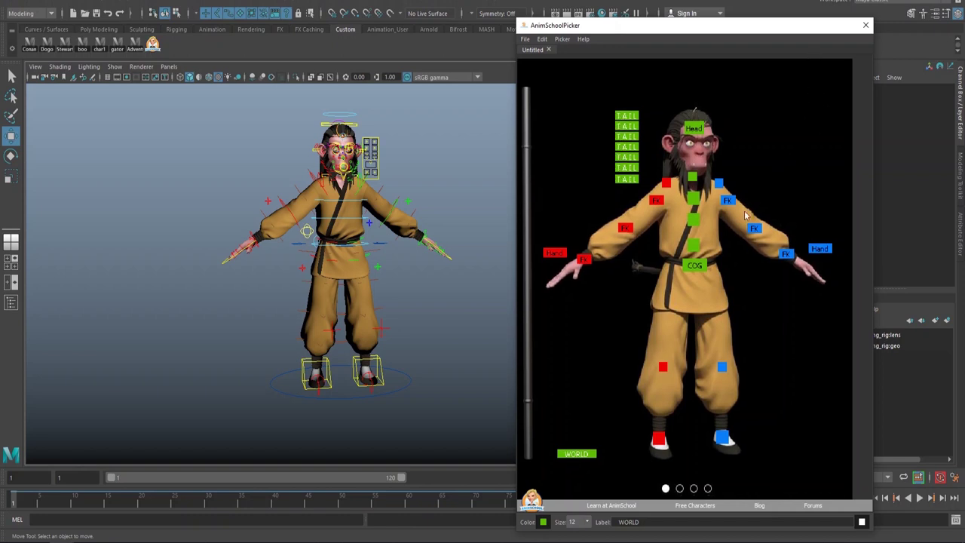
- Test the WORLD button by moving the whole character, then undo the move
left_click(573, 455)
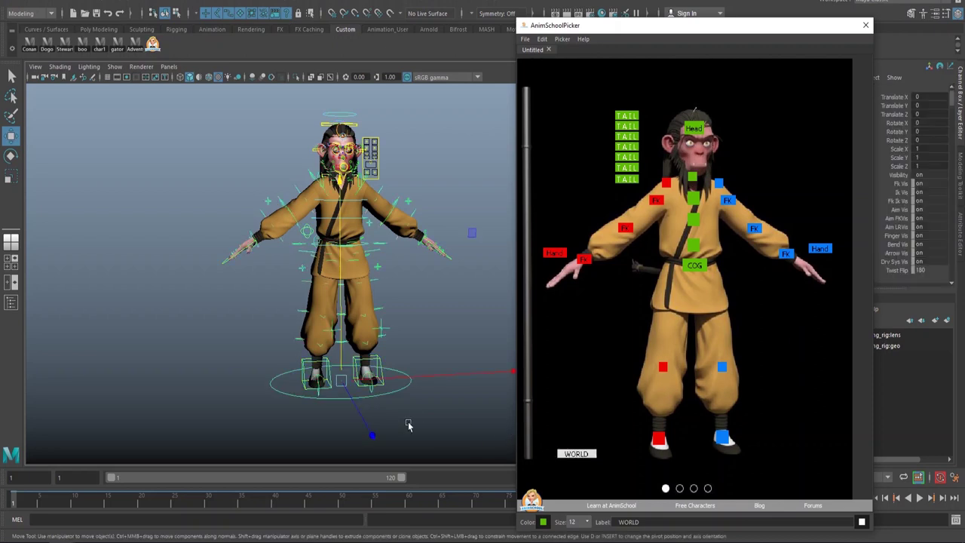
left_click_drag(410, 388, 380, 371)
key("ctrl+z")
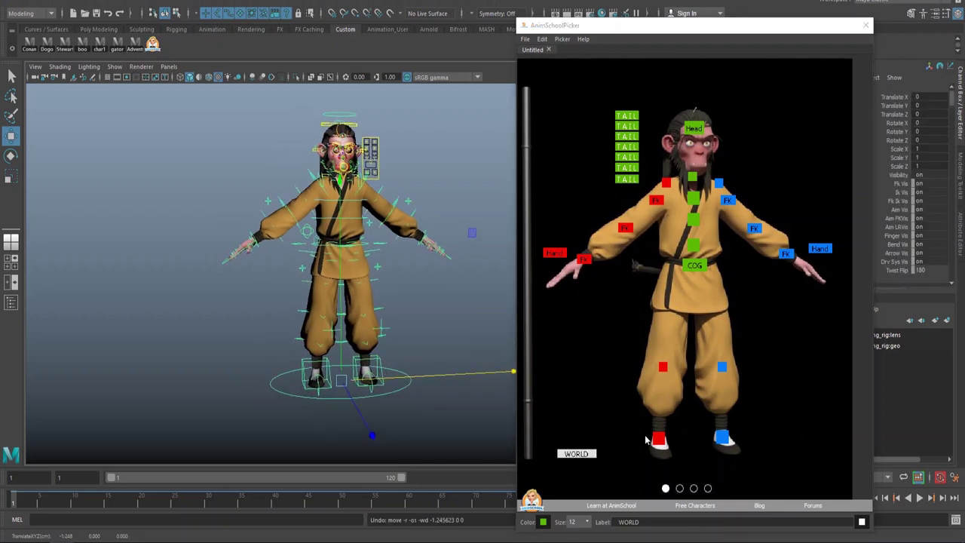
left_click(613, 377)
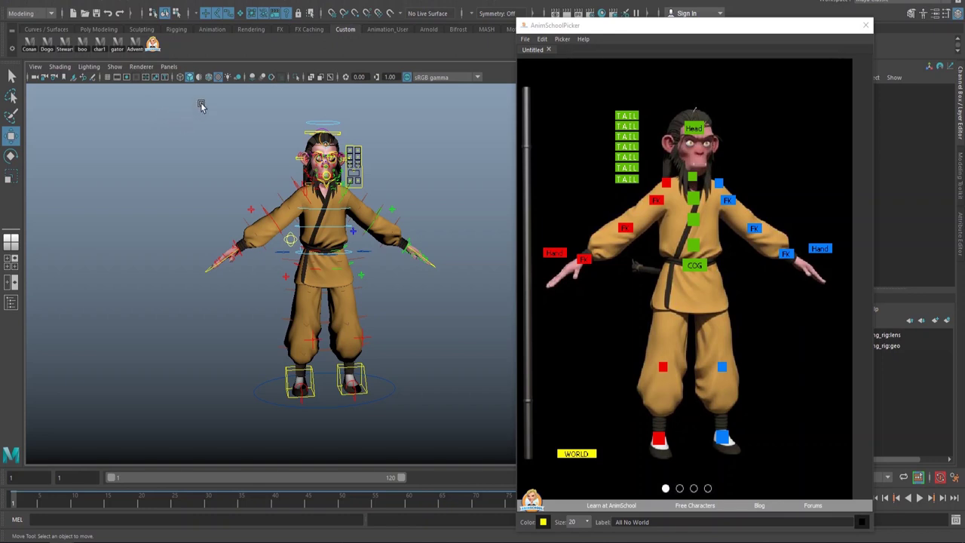
- Box-select every rig control and remove the world control from the selection
middle_click_drag(255, 167, 215, 171, "alt")
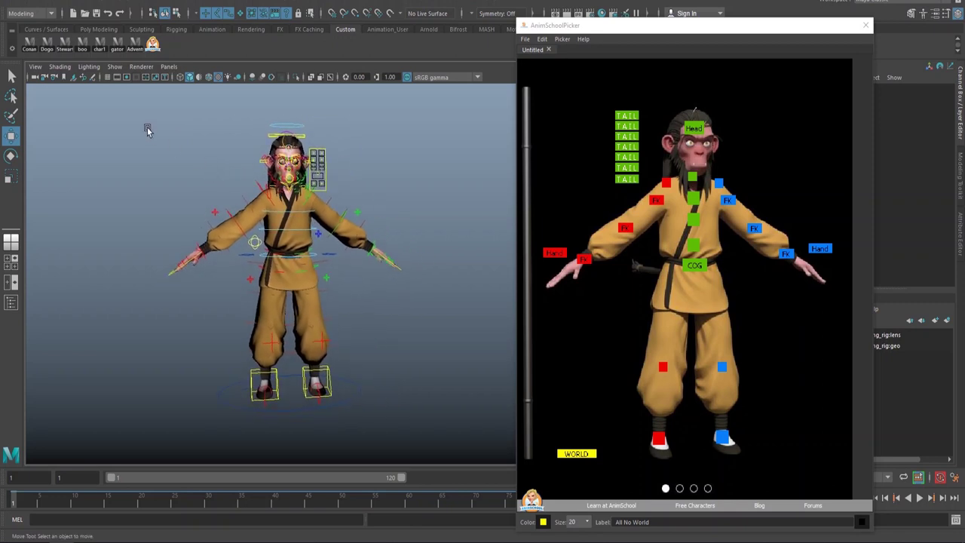
left_click_drag(142, 119, 294, 275)
left_click_drag(127, 110, 449, 438)
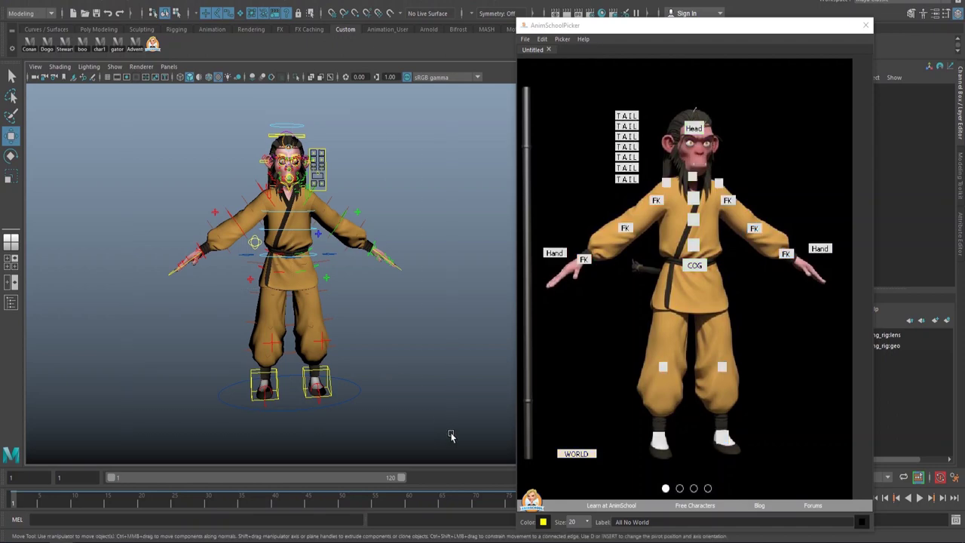
left_click(227, 395, "ctrl")
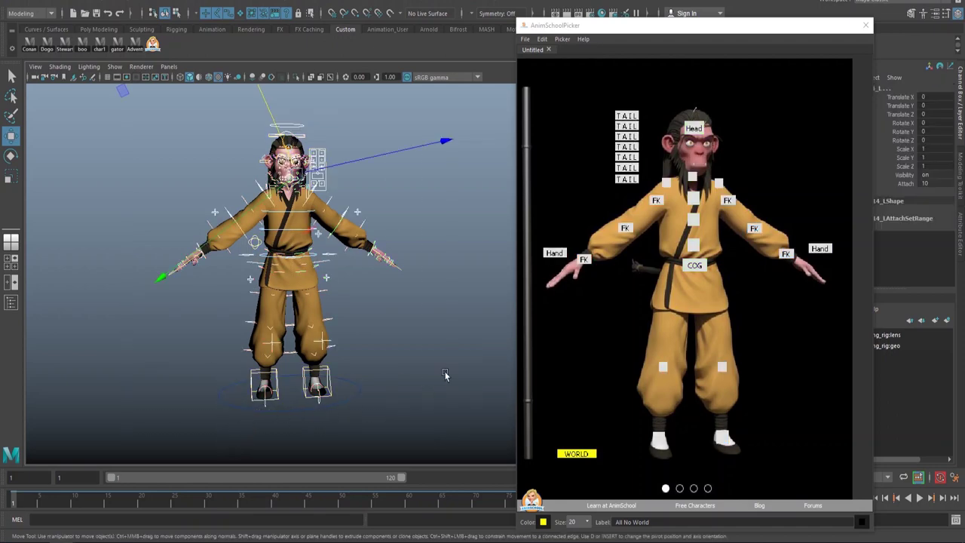
- Add an All No World picker button and position it just above WORLD
right_click(573, 388)
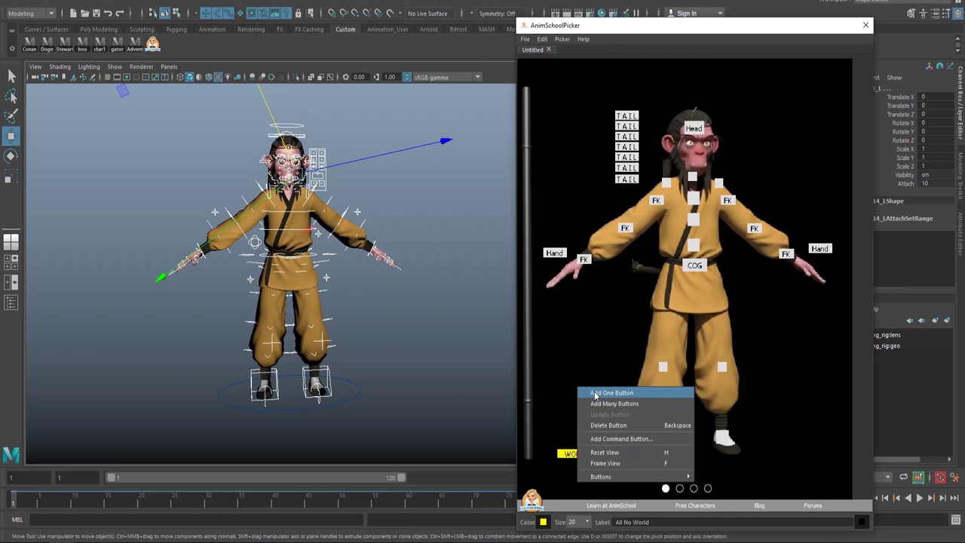
left_click(596, 392)
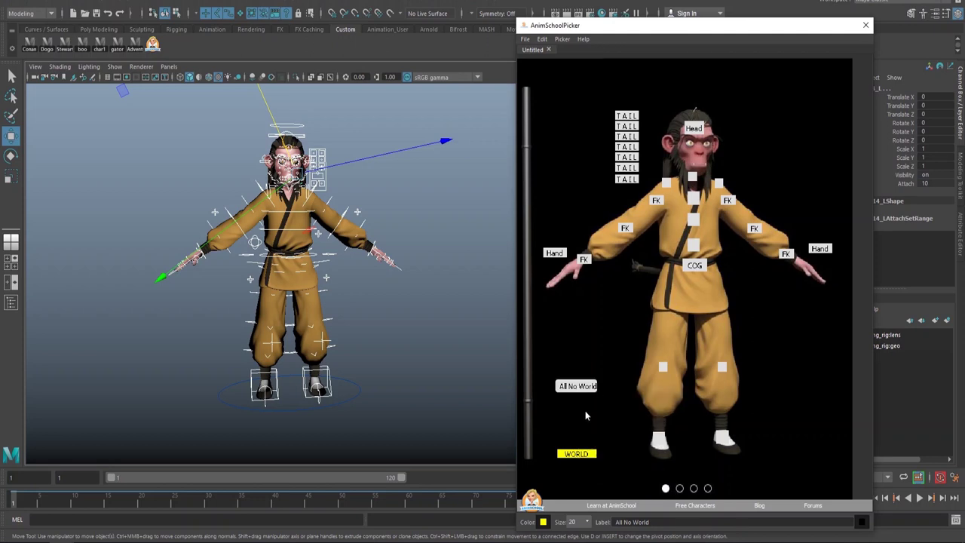
left_click(582, 389)
left_click(582, 389)
left_click_drag(583, 393, 584, 437)
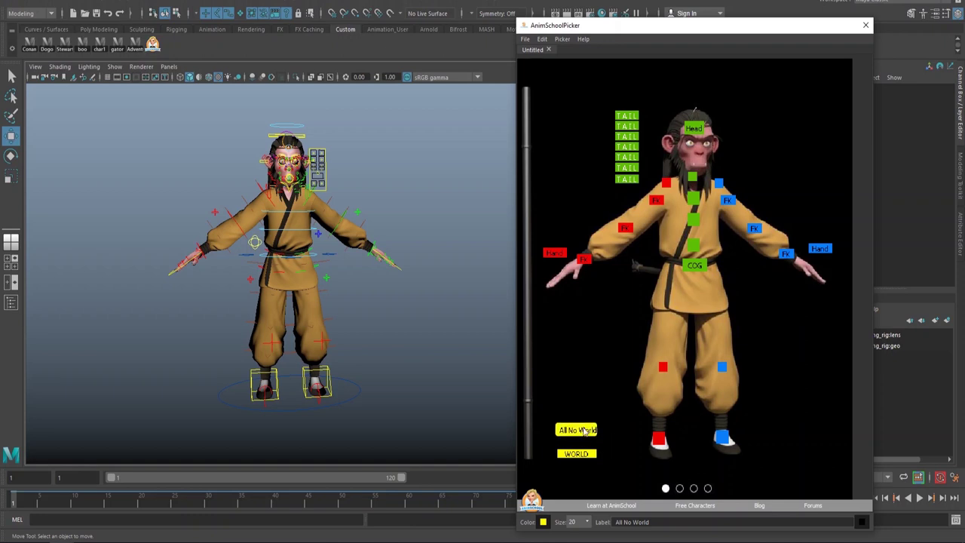
- Use All No World to select every control except world and key them at frame 1
left_click(585, 431)
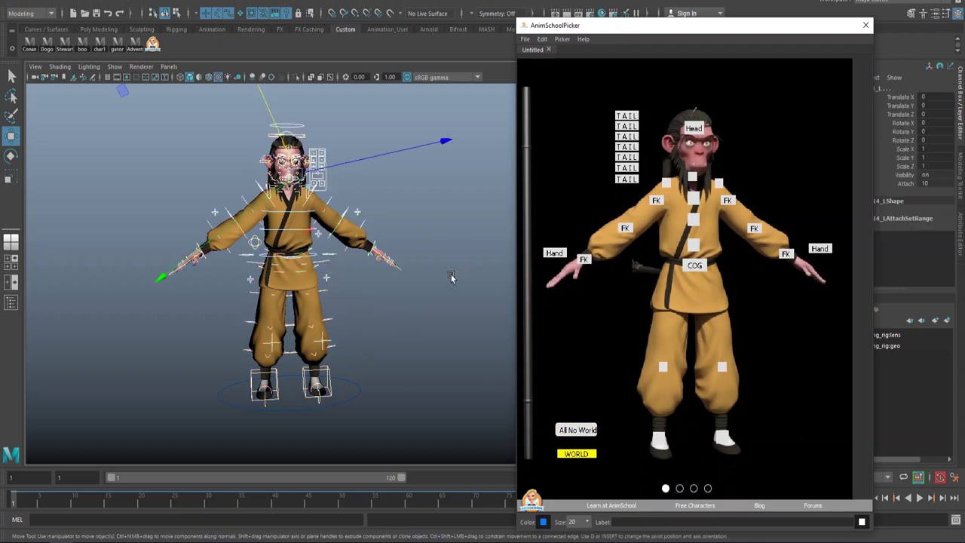
left_click(620, 393)
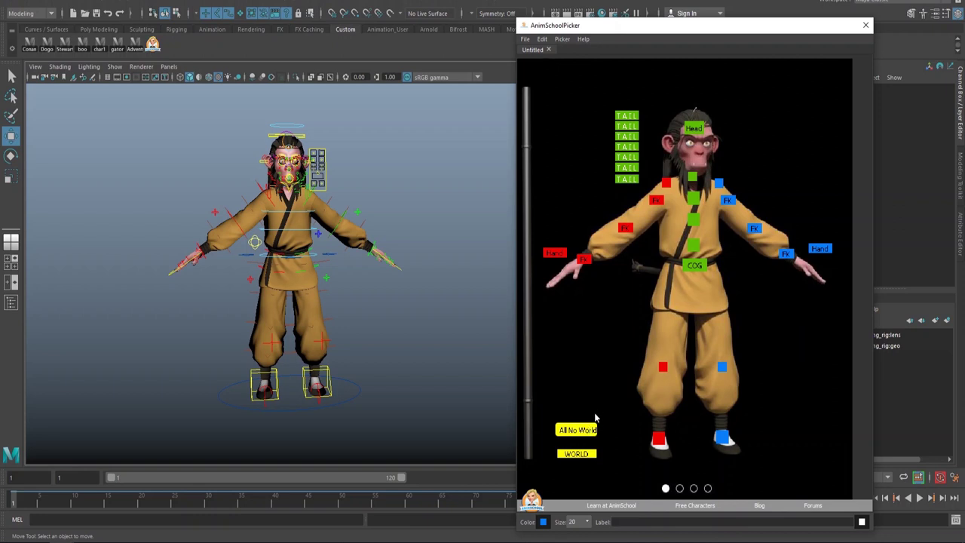
left_click(591, 429)
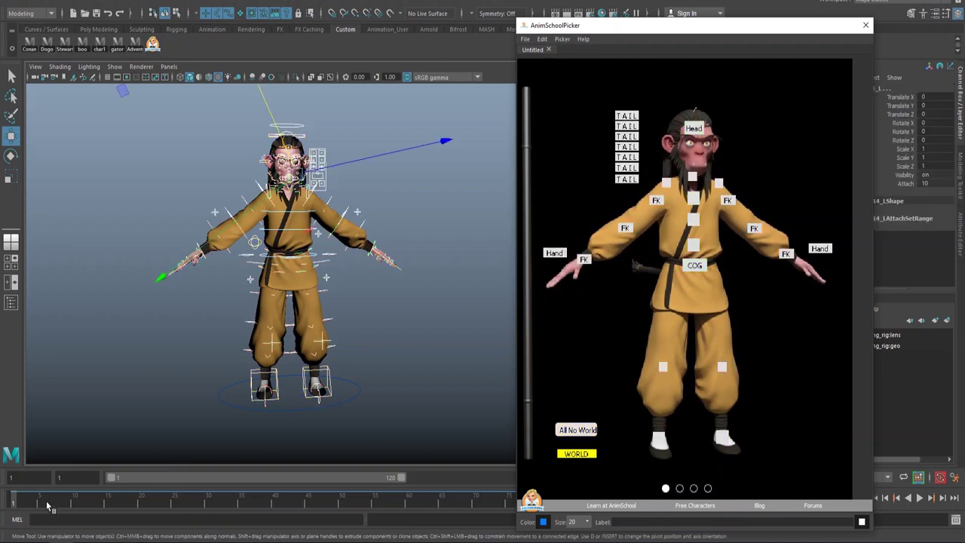
key("s")
left_click(564, 444)
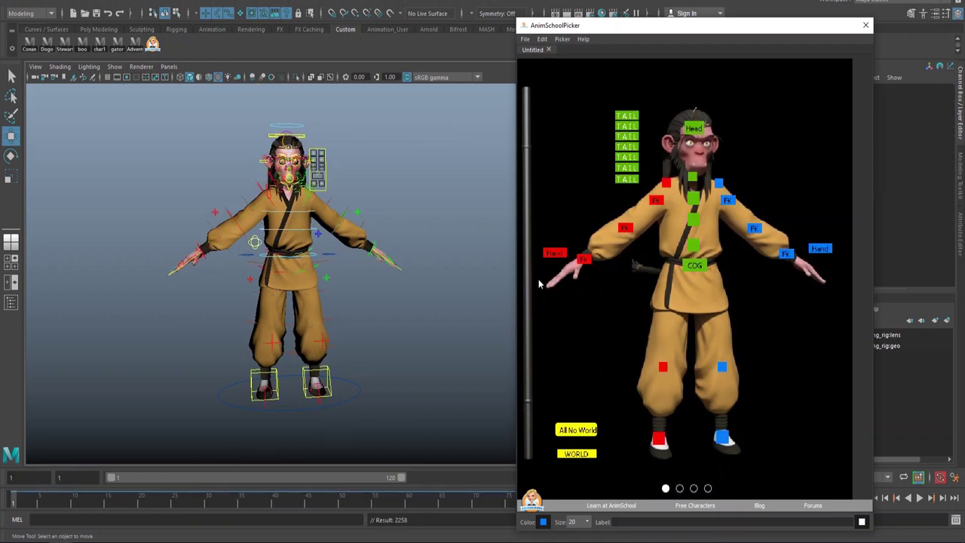
key("ctrl+z")
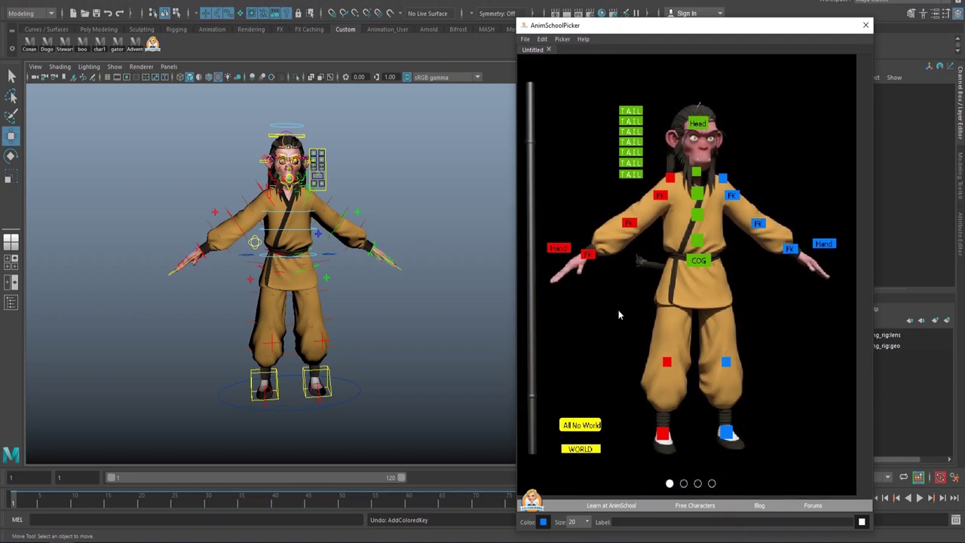
key("q")
scroll(490, 318, "up", 2)
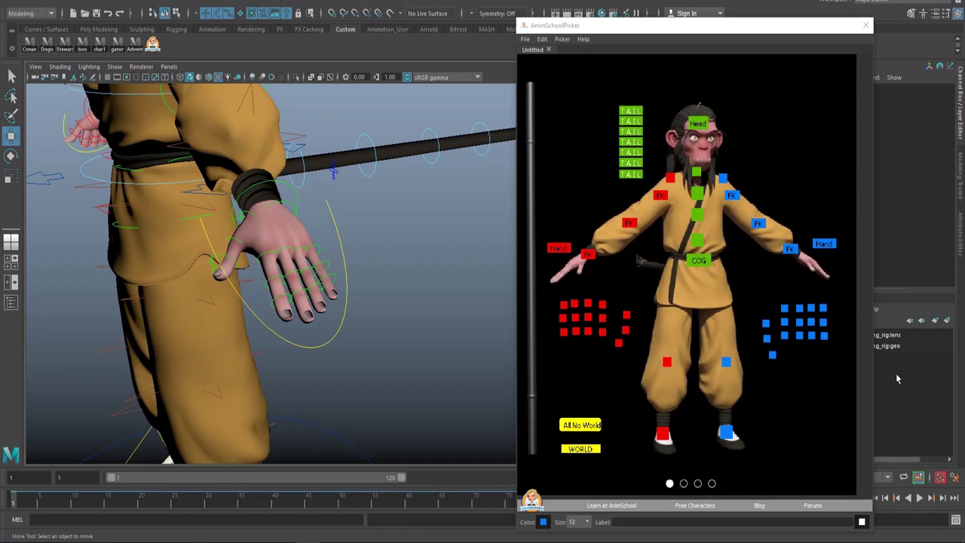
left_click_drag(362, 302, 352, 226, "alt")
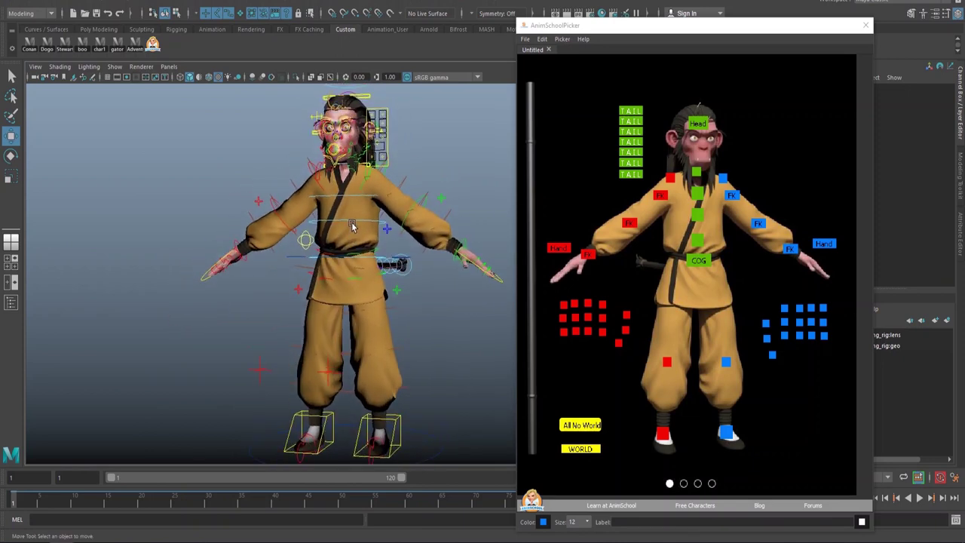
left_click(400, 383)
key("q")
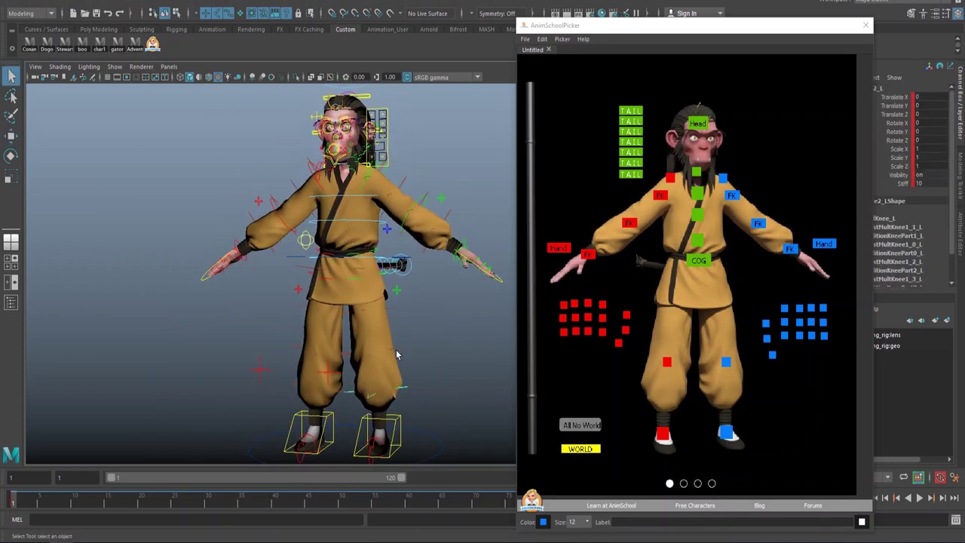
left_click(394, 314)
left_click_drag(424, 343, 383, 307, "alt")
key("w")
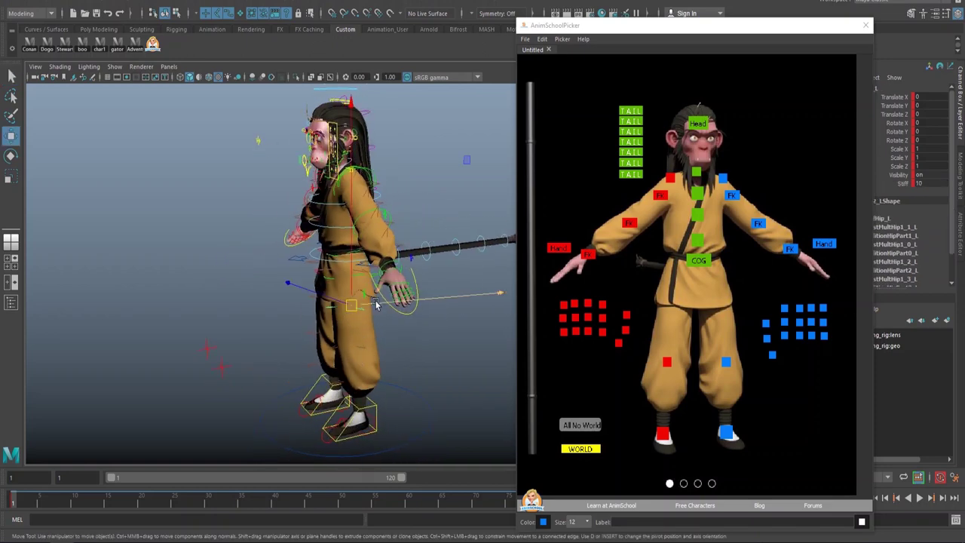
key("q")
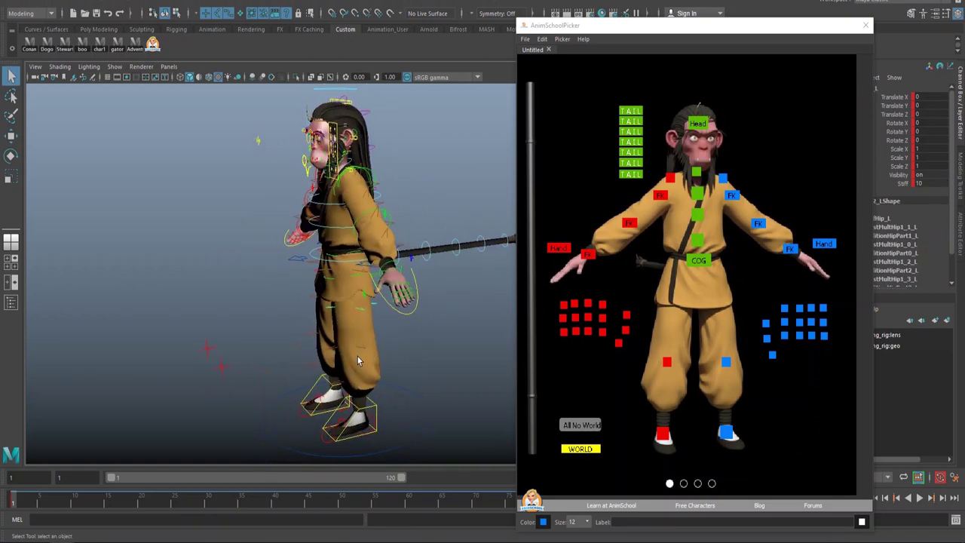
key("w")
left_click_drag(375, 305, 377, 308)
key("ctrl+z")
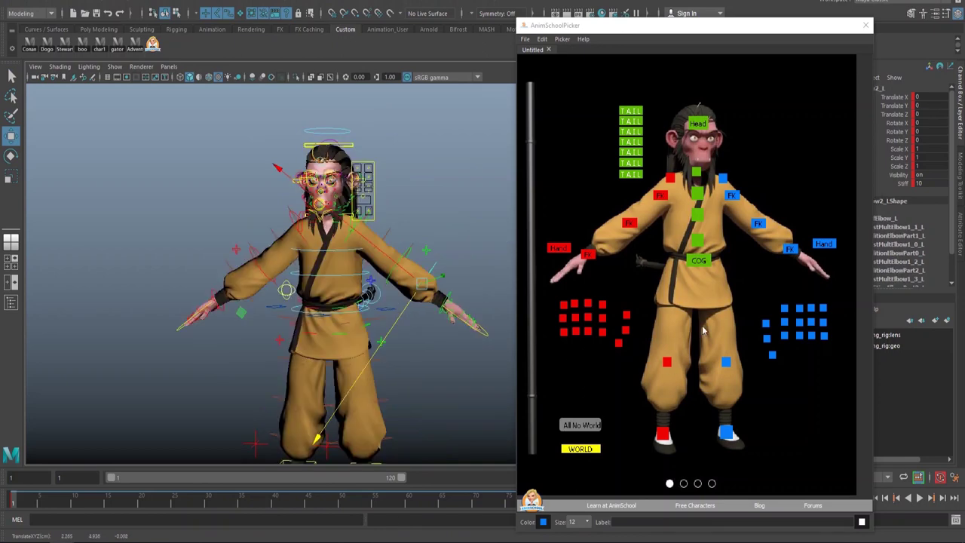
left_click_drag(521, 99, 808, 454)
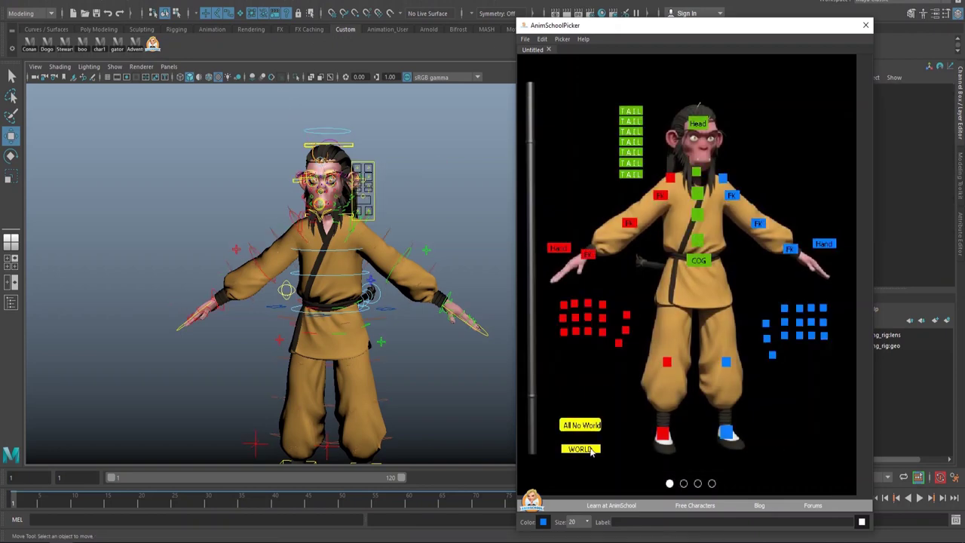
key("f")
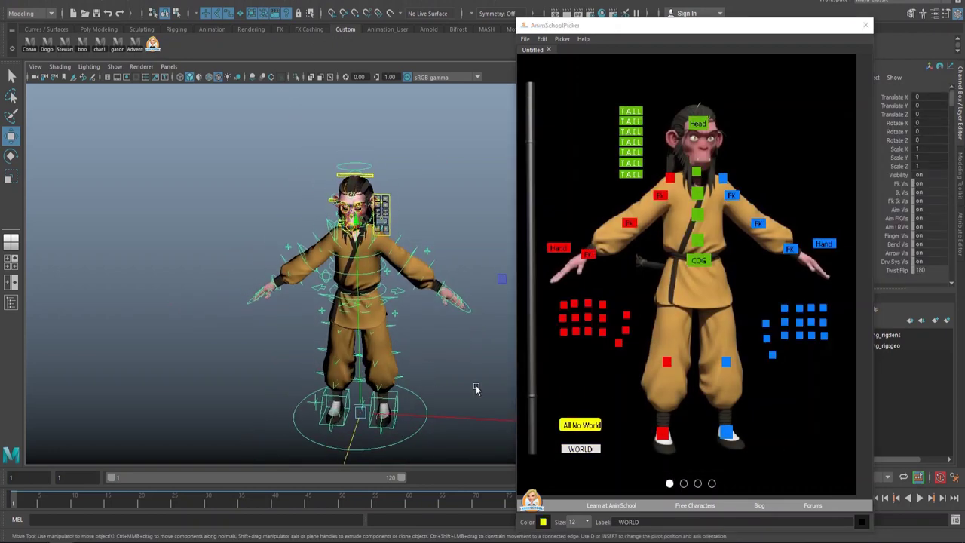
left_click(591, 427)
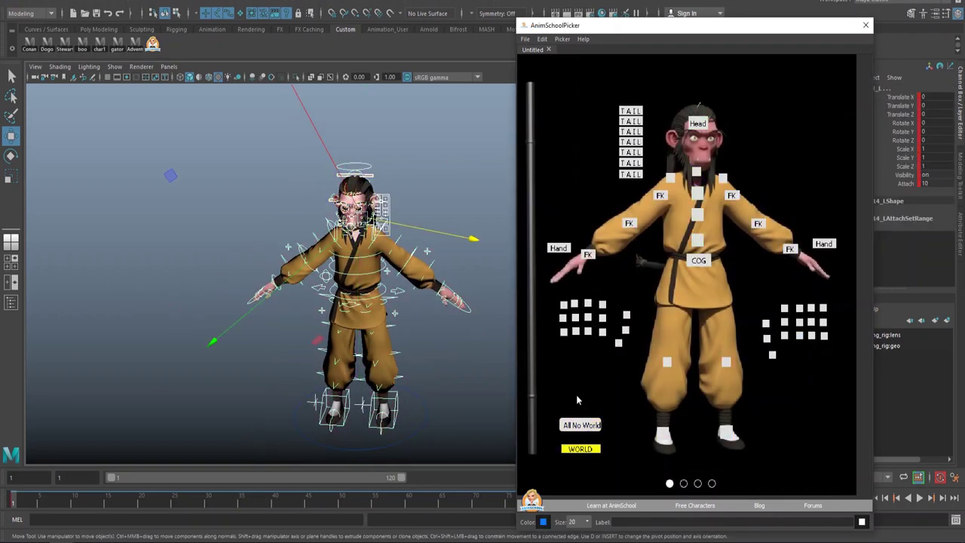
left_click(577, 400)
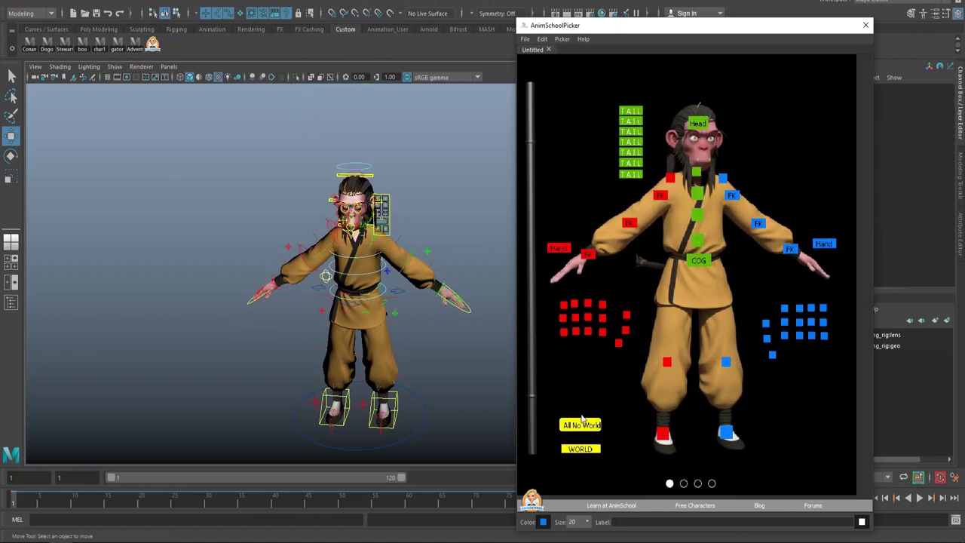
left_click(581, 424)
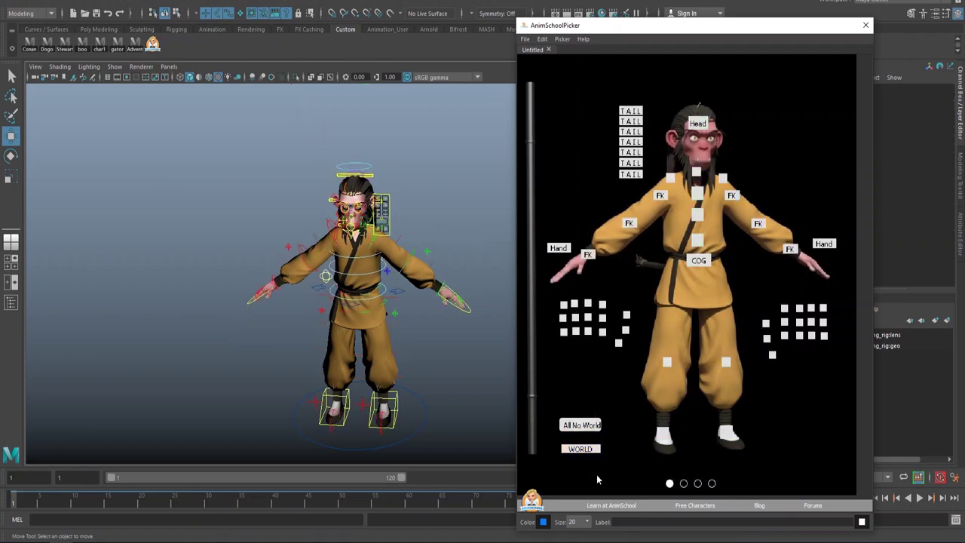
left_click(598, 391)
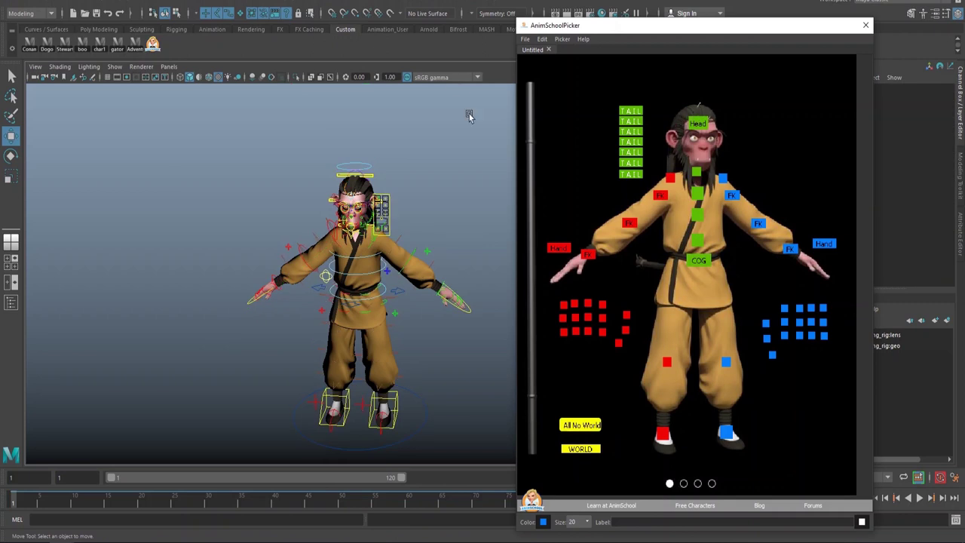
- Create a picker button for the right shoulder, upper arm and forearm FK controls
left_click(660, 196)
left_click(633, 223, "shift")
left_click(589, 255, "shift")
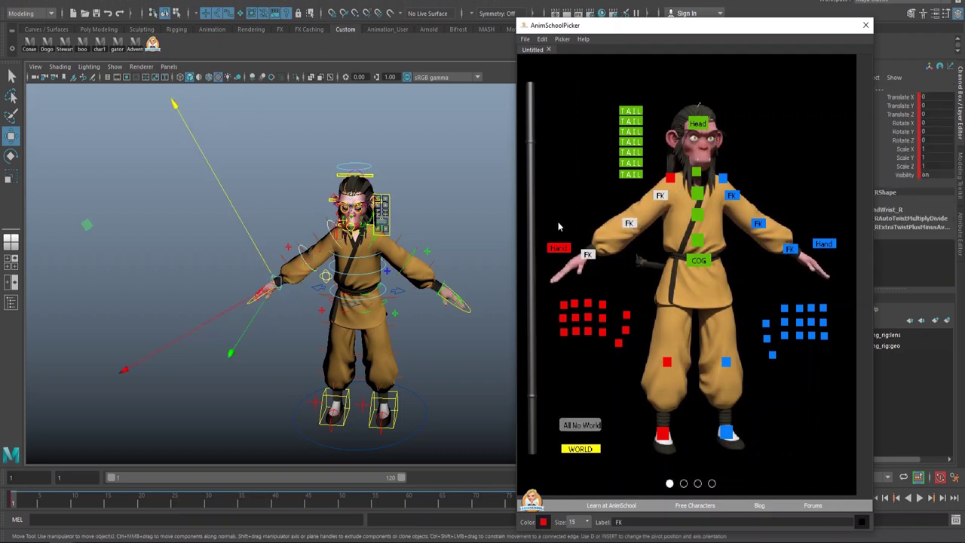
right_click(555, 181)
left_click(566, 182)
left_click(563, 194)
left_click(556, 175)
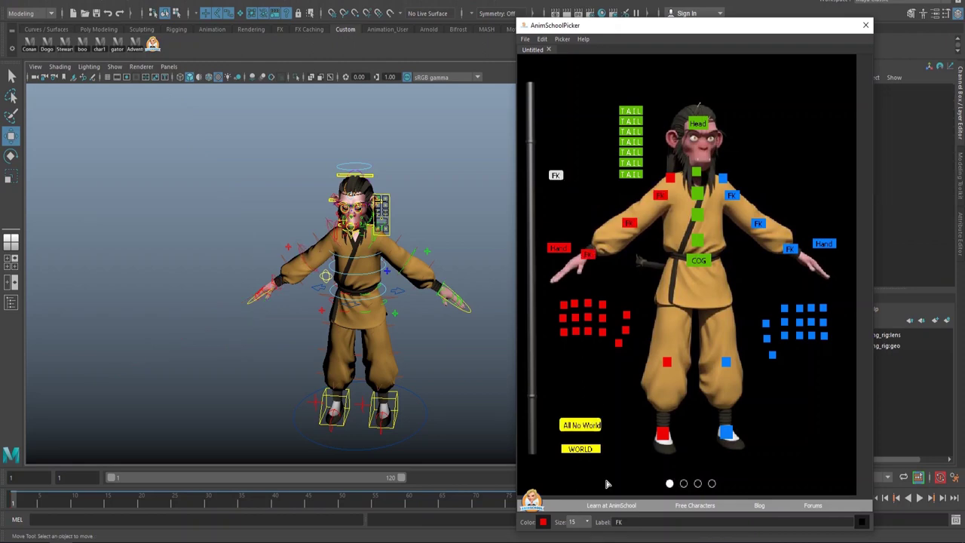
- Label the new button RightARM FK and place it left of the shoulder
left_click(626, 522)
double_click(621, 522)
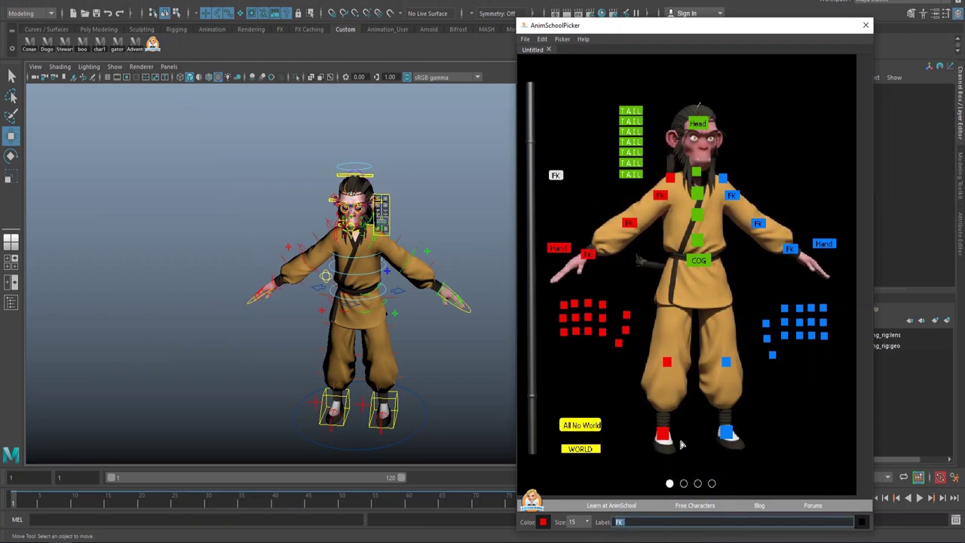
type("Righ")
type("tHand")
key("BackSpace")
key("BackSpace")
key("BackSpace")
key("Return")
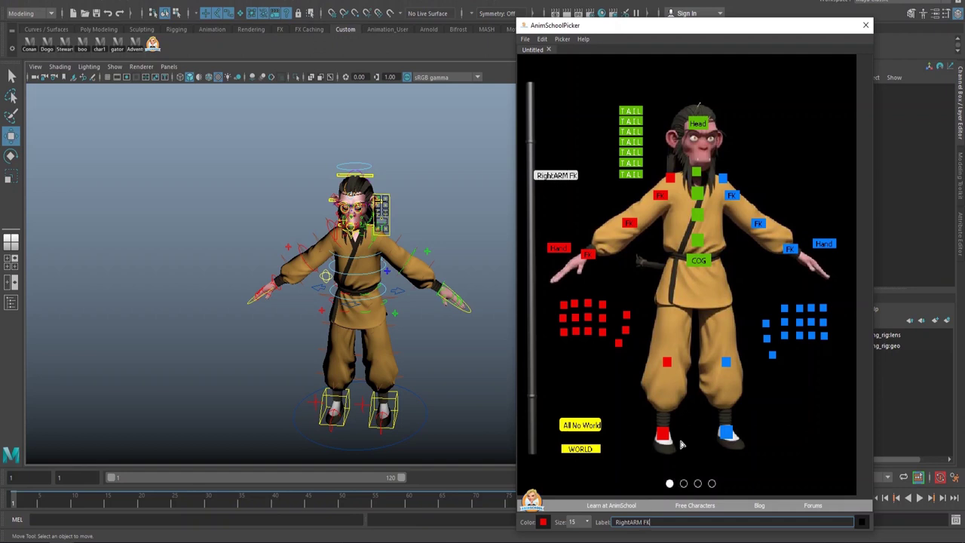
left_click_drag(565, 178, 582, 193)
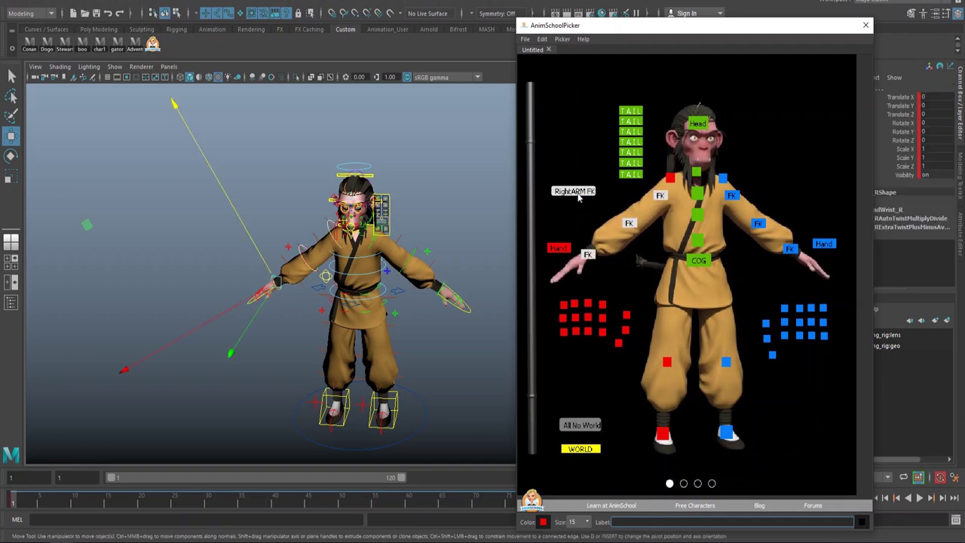
left_click(710, 206)
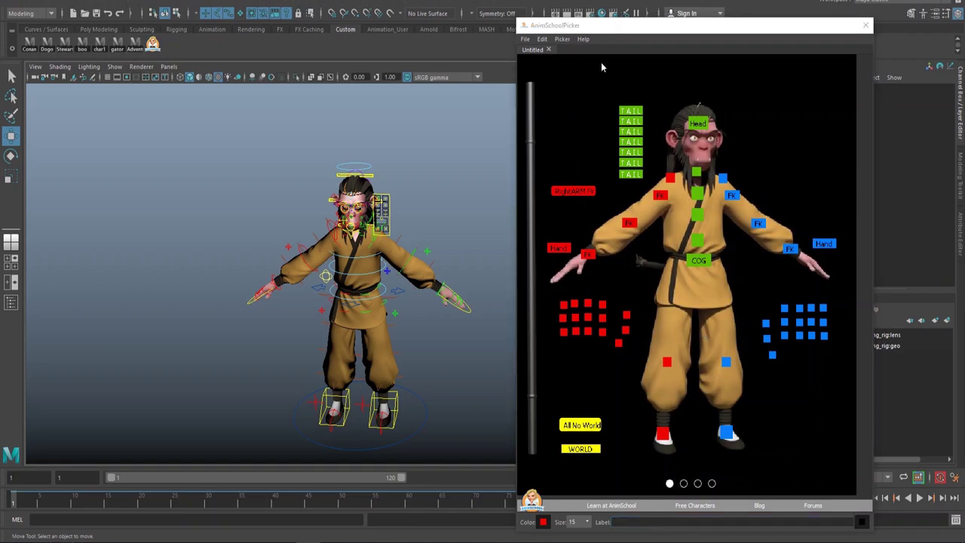
- Save the picker as Wukong in the Maya Rigs -Downloaded folder
left_click_drag(596, 25, 550, 5)
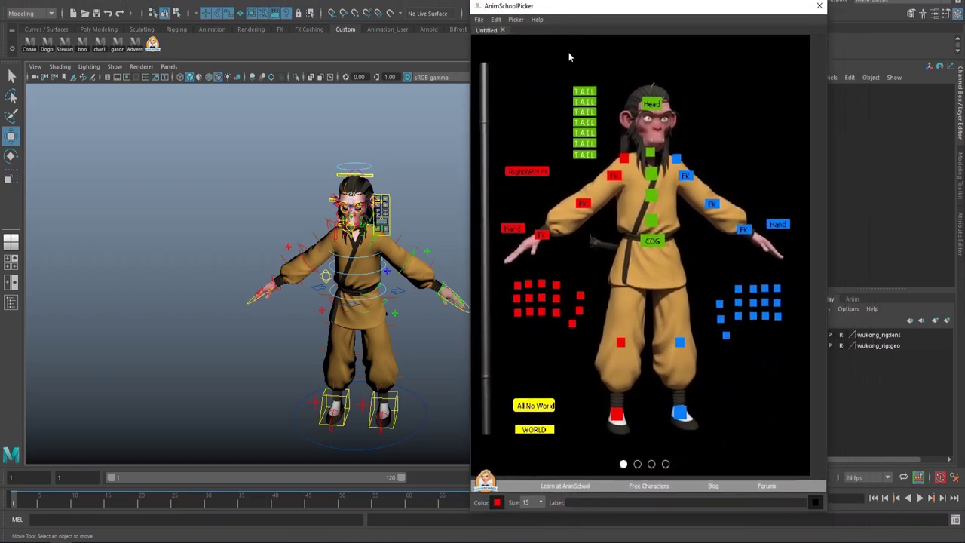
left_click(481, 20)
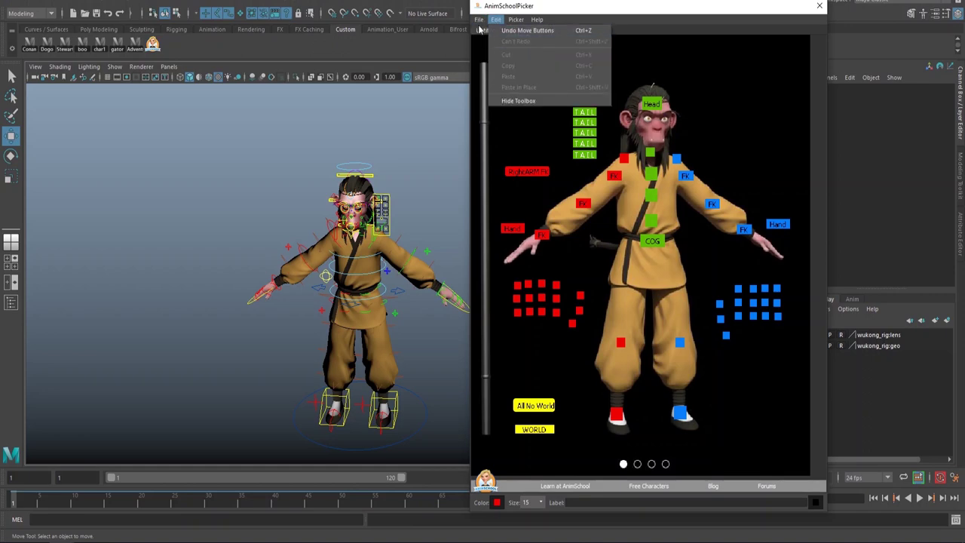
left_click(487, 67)
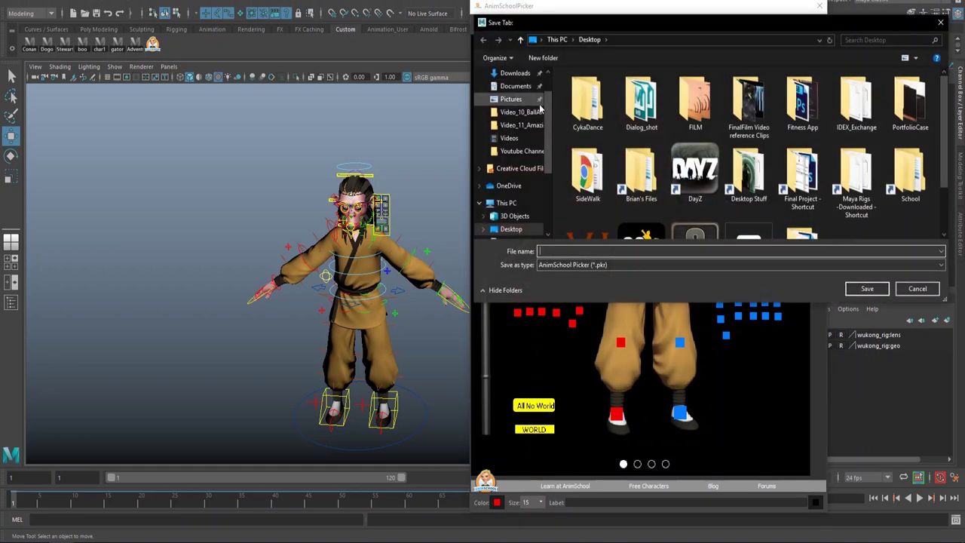
left_click_drag(839, 15, 664, 13)
scroll(682, 136, "down", 1)
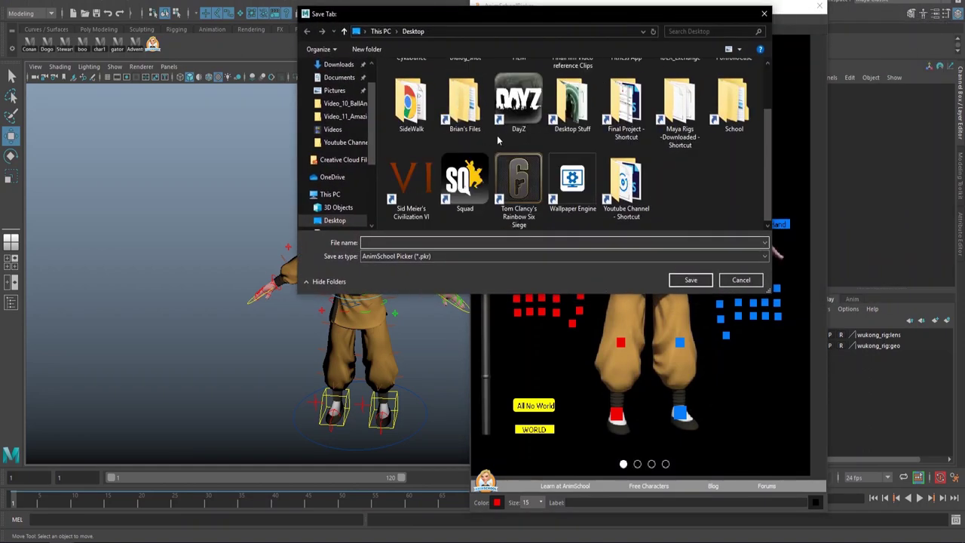
double_click(690, 119)
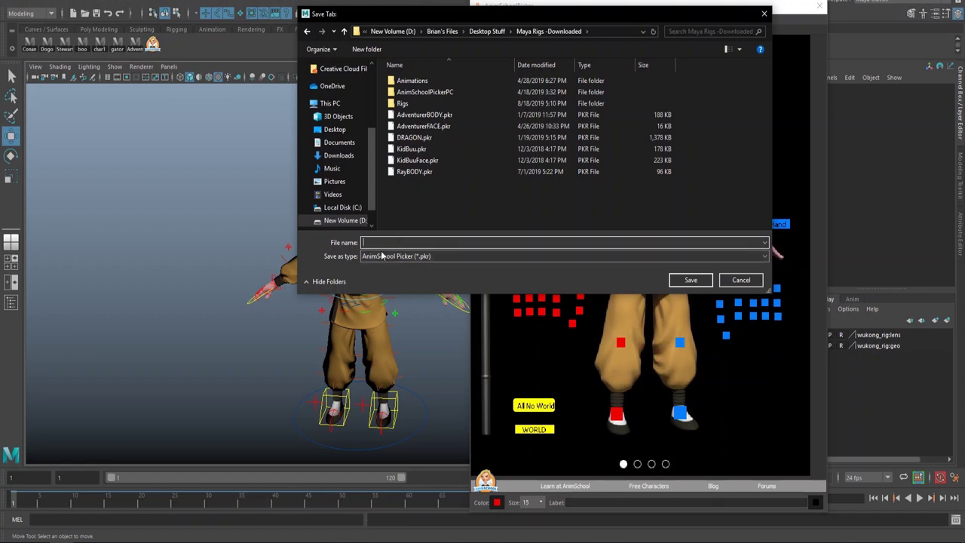
type("Wukong")
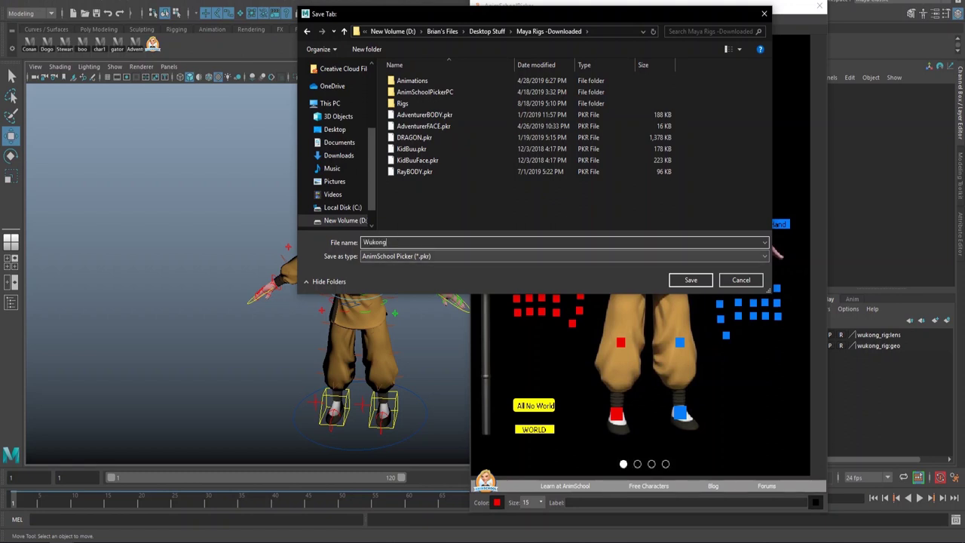
left_click(701, 280)
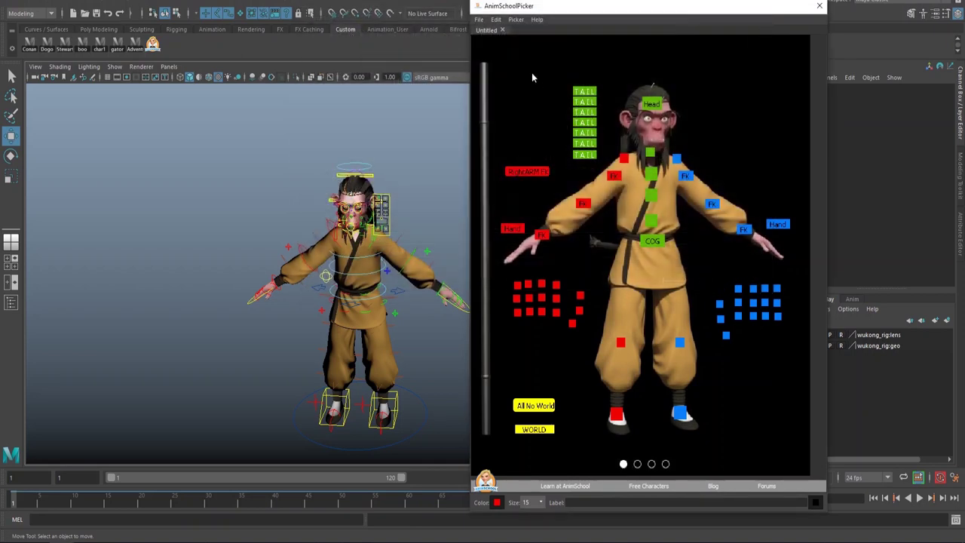
- Rename the picker tab to Wukong Body and save the file again
left_click(479, 19)
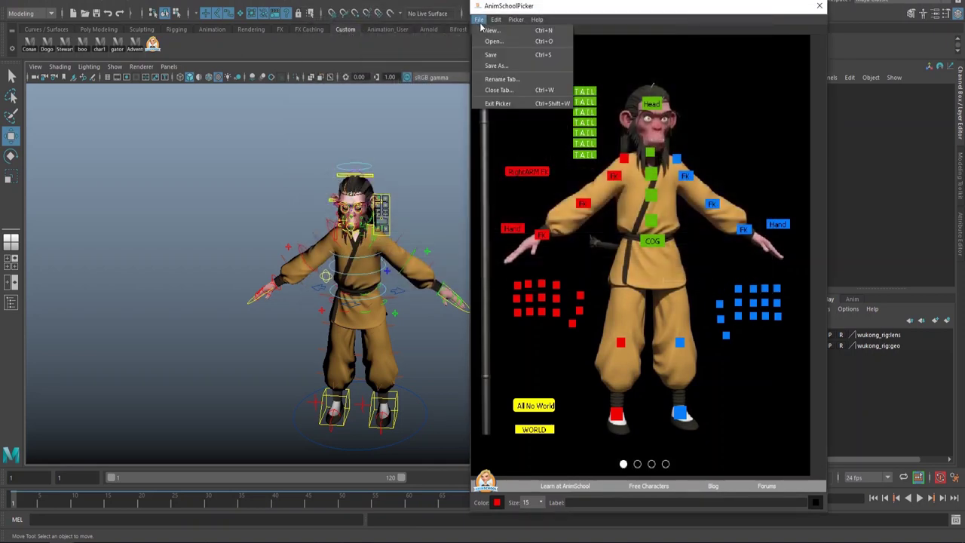
left_click(497, 78)
type("Wukong")
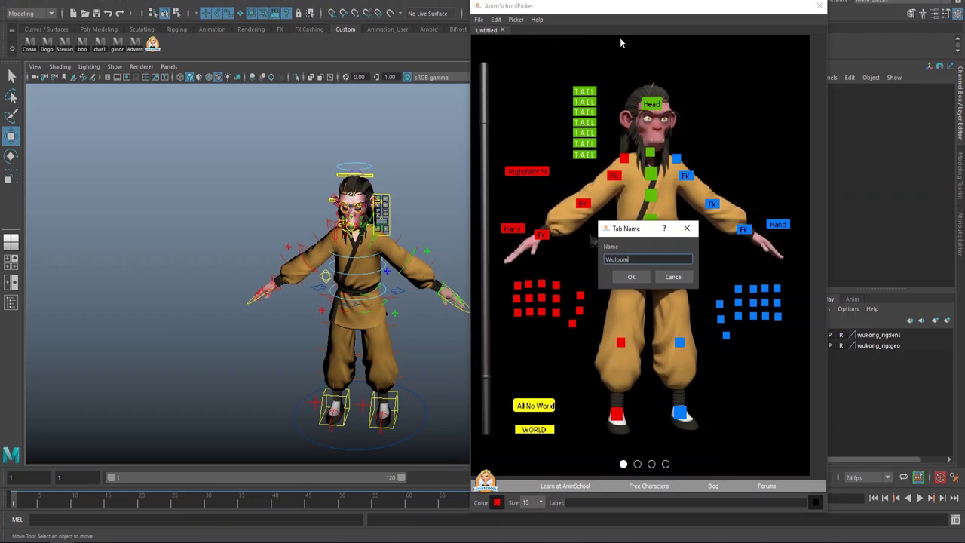
key("BackSpace")
key("BackSpace")
key("BackSpace")
key("BackSpace")
type("kong Body")
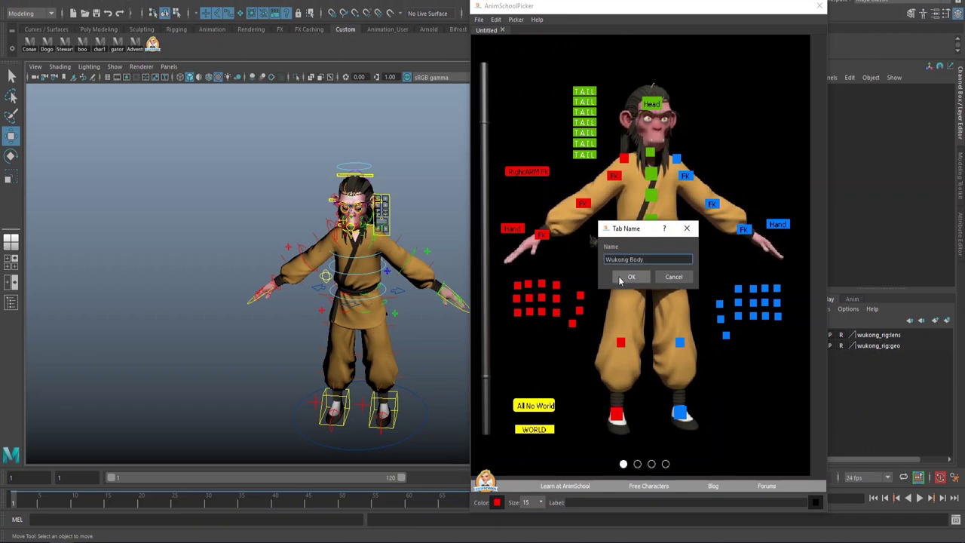
left_click(623, 279)
left_click(479, 19)
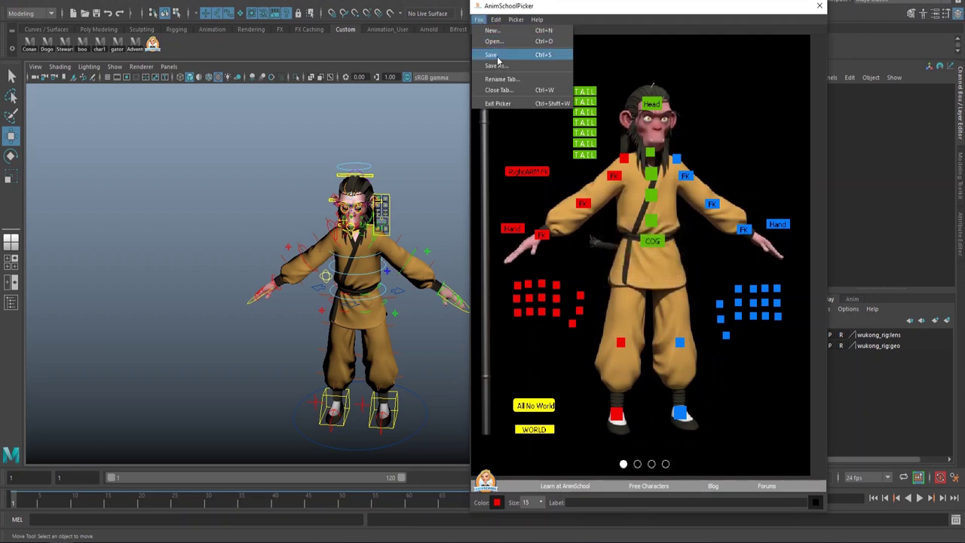
left_click(498, 56)
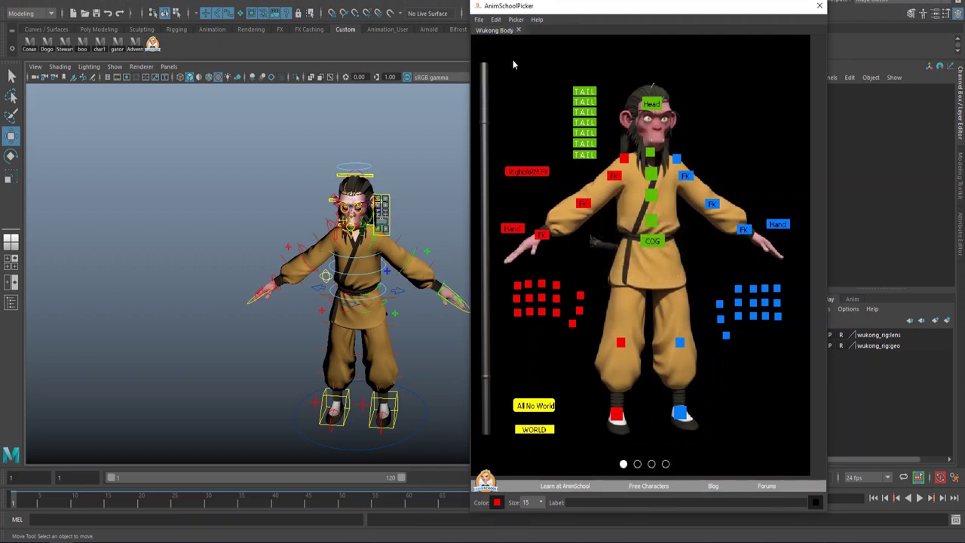